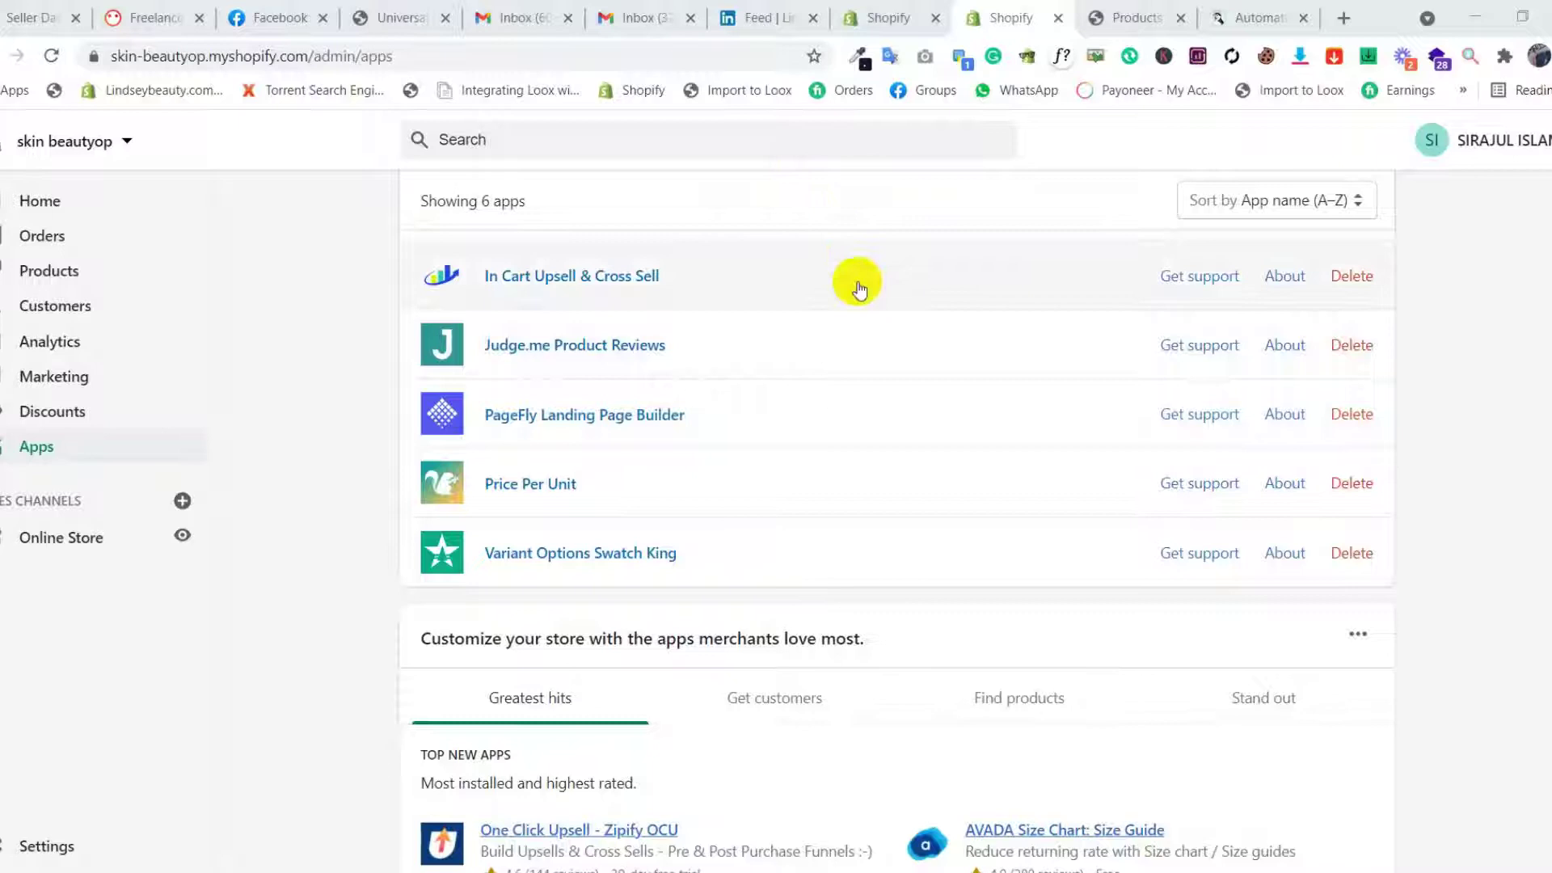
# Step: Go to the Puppy Protection feeder product page and scroll to its sticky add-to-cart bar
pyautogui.scroll(2, 835, 291)
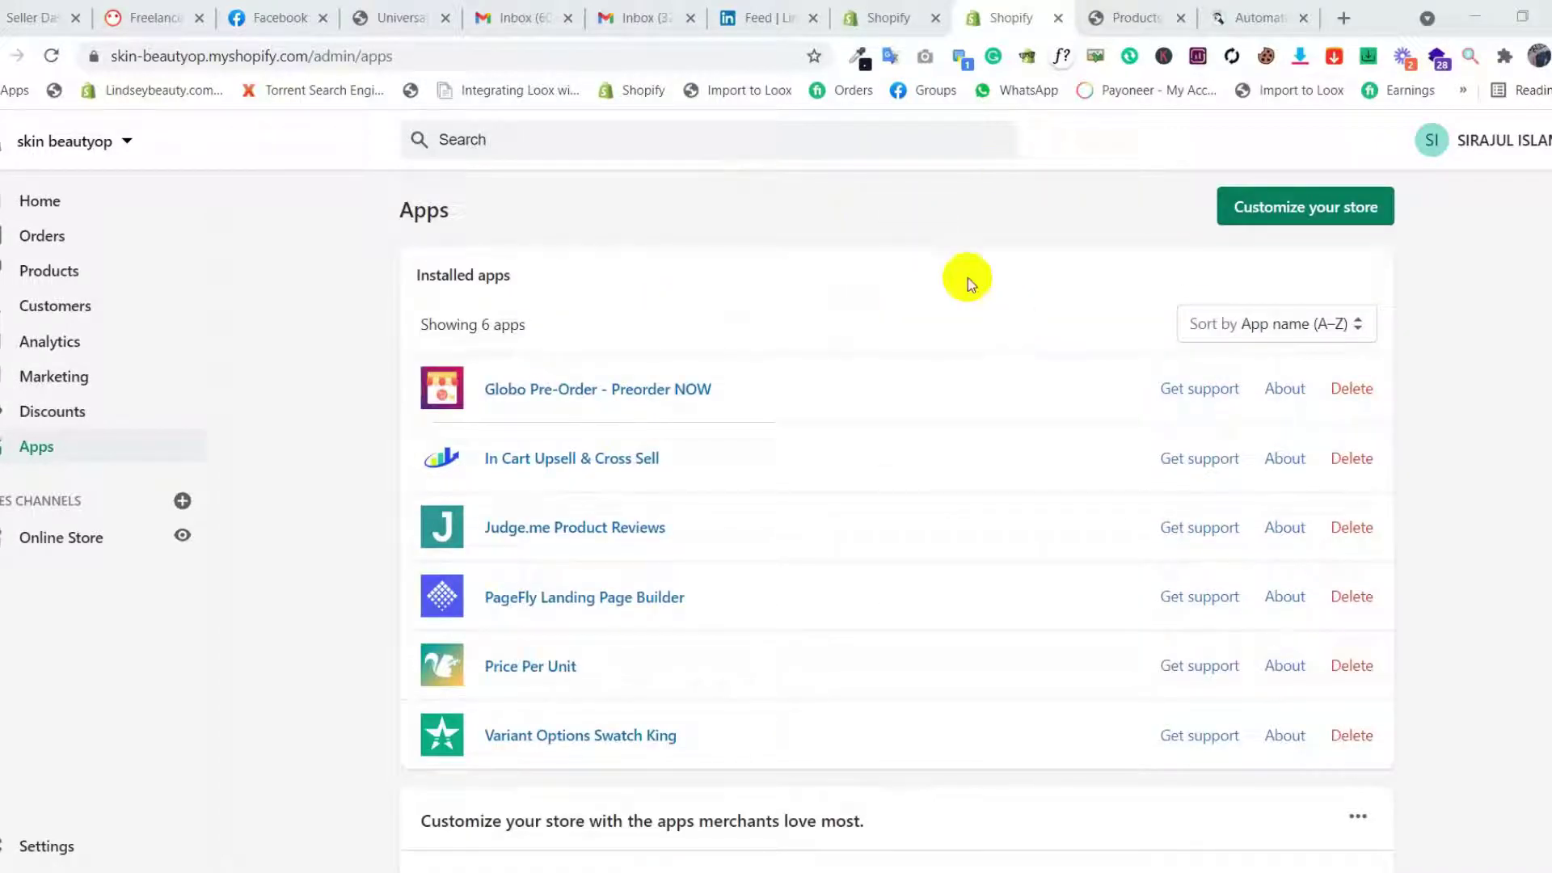
pyautogui.click(1219, 11)
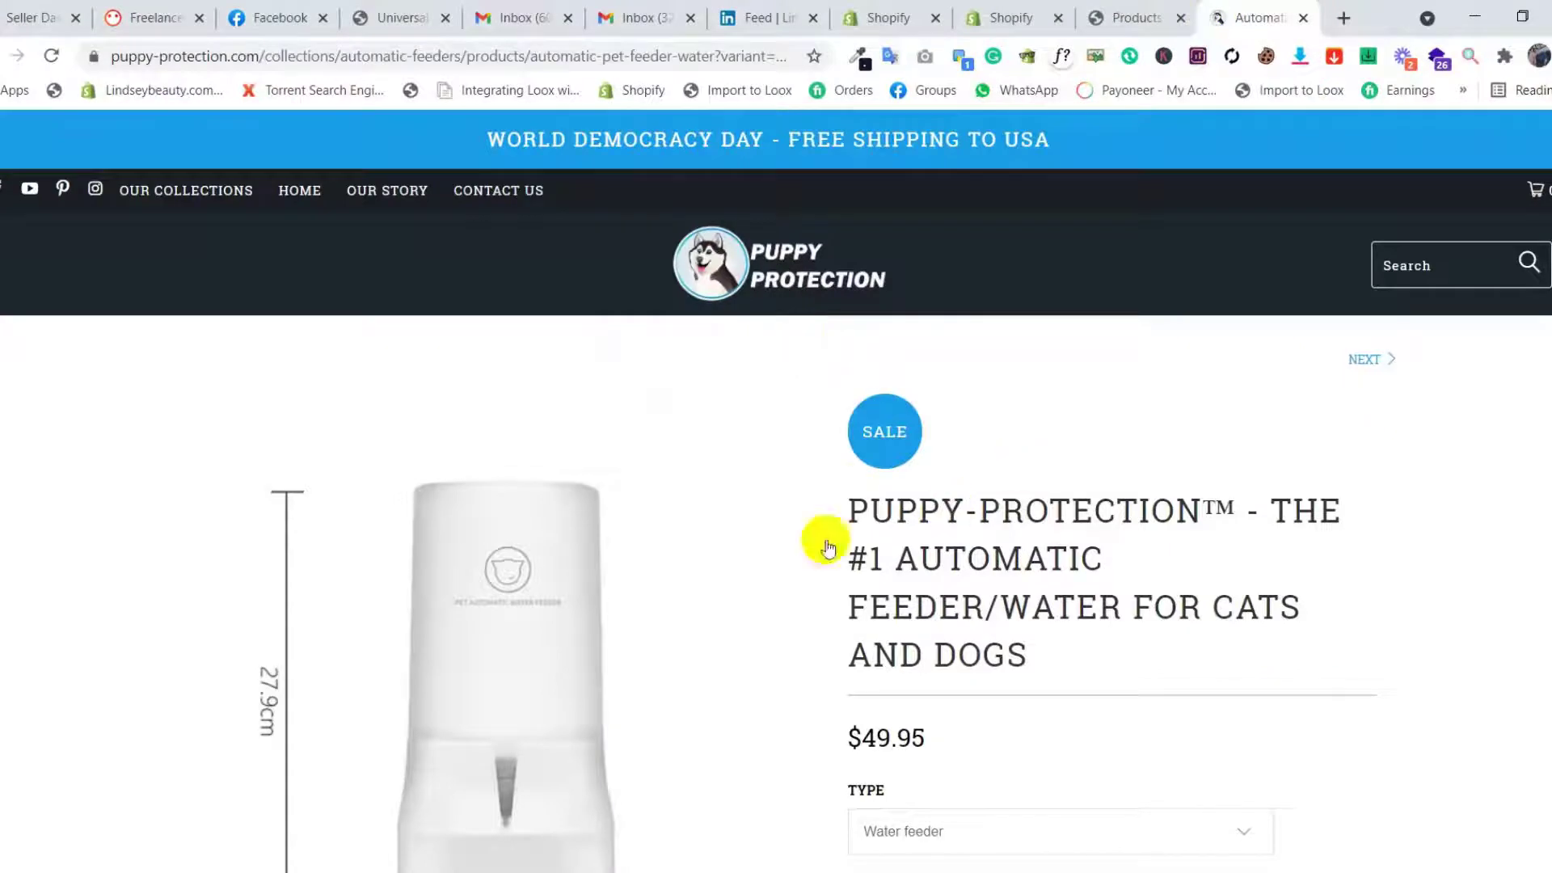
pyautogui.scroll(-15, 911, 475)
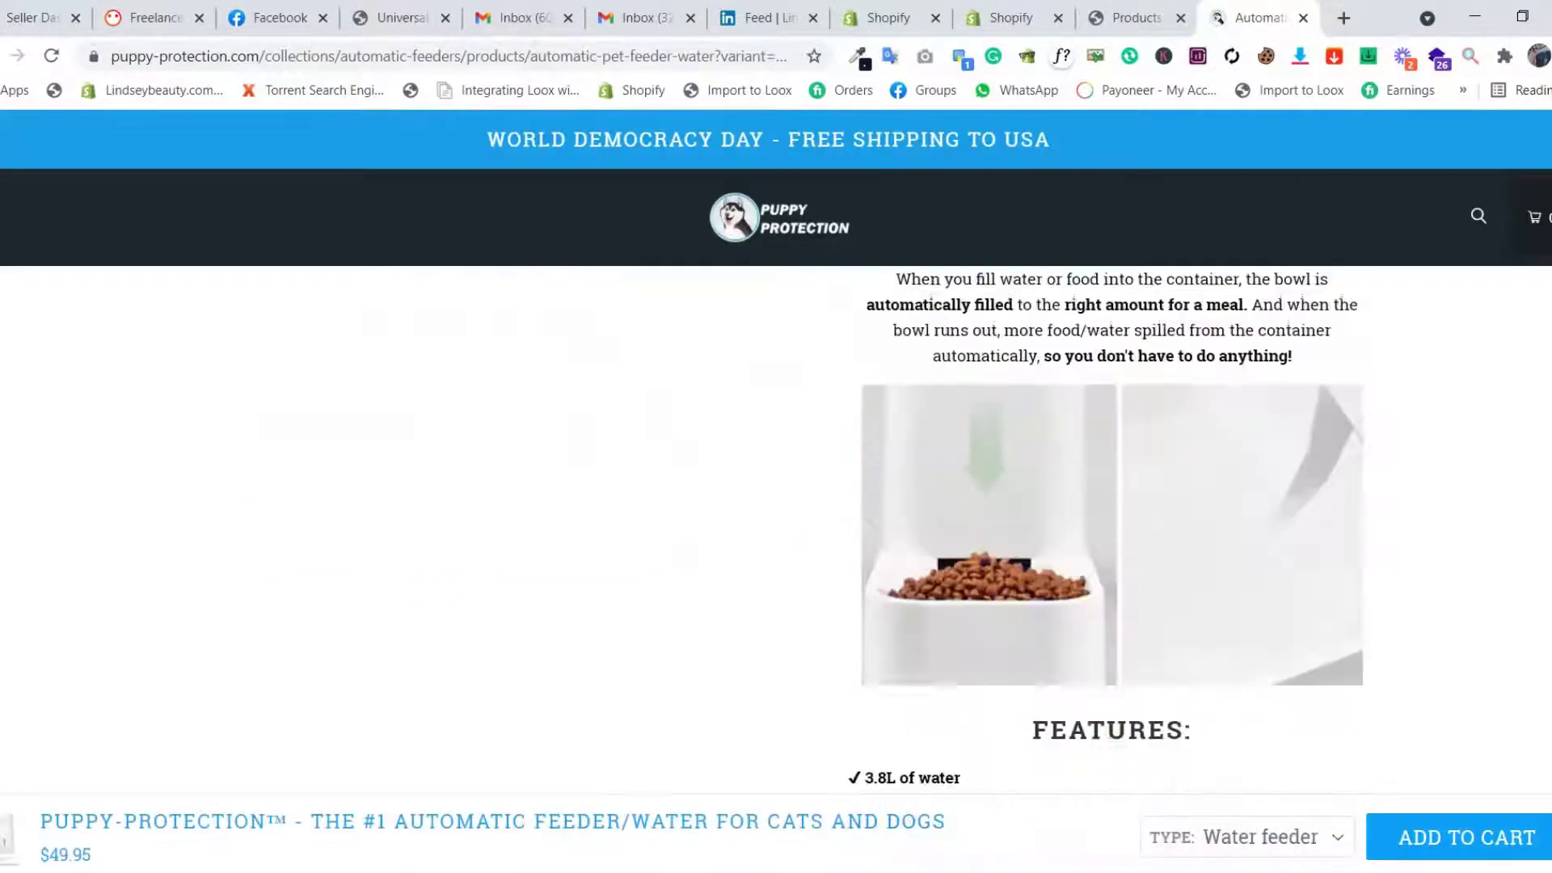
pyautogui.scroll(12, 980, 405)
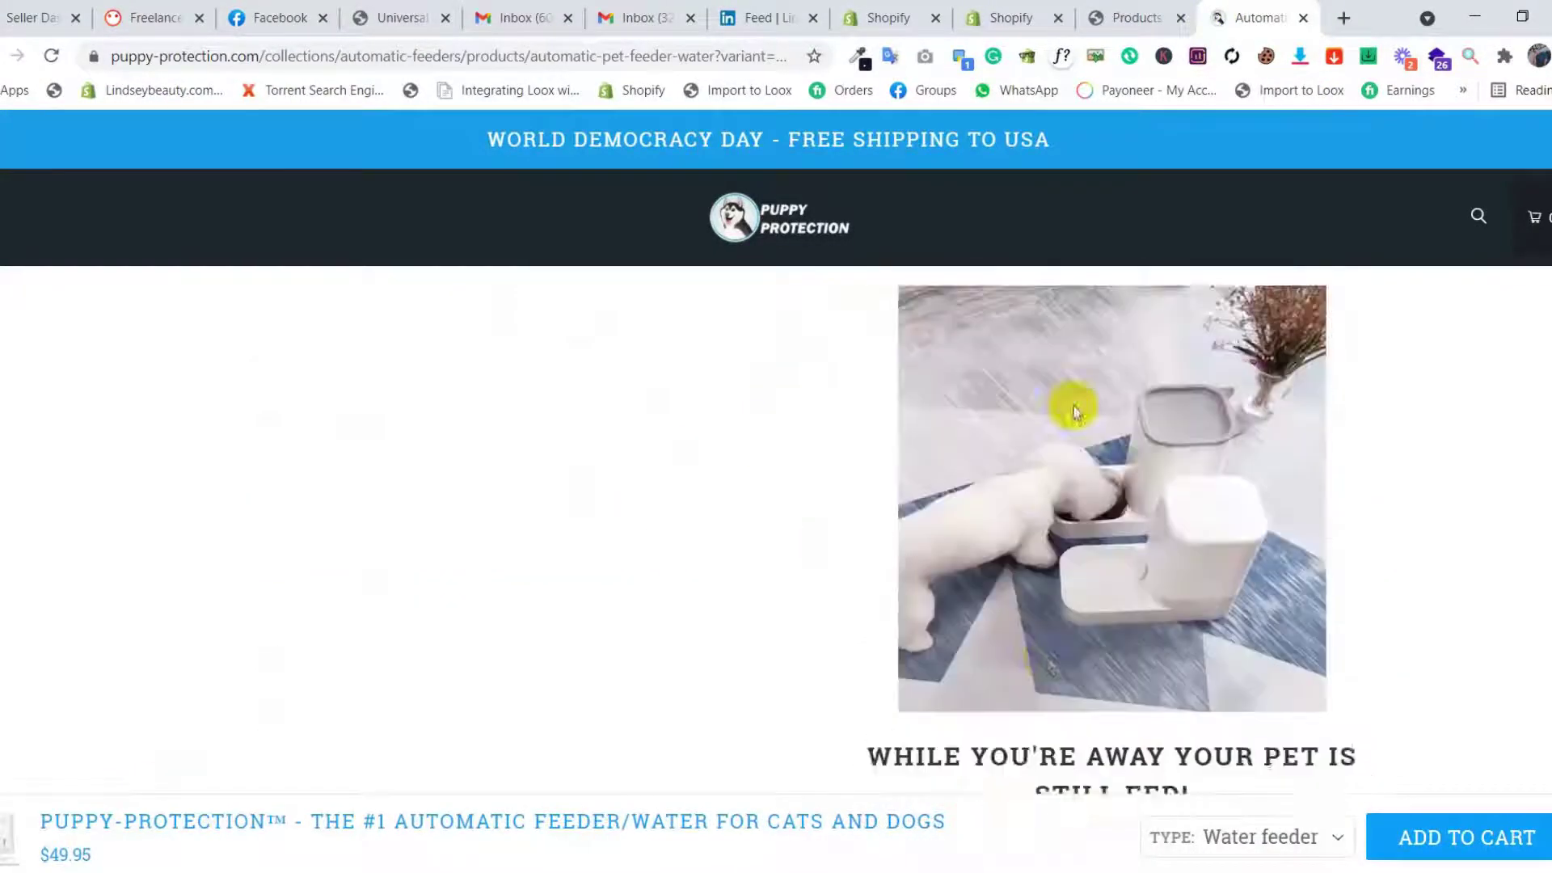
pyautogui.scroll(-1, 1075, 413)
pyautogui.scroll(13, 1083, 401)
pyautogui.scroll(-8, 1029, 429)
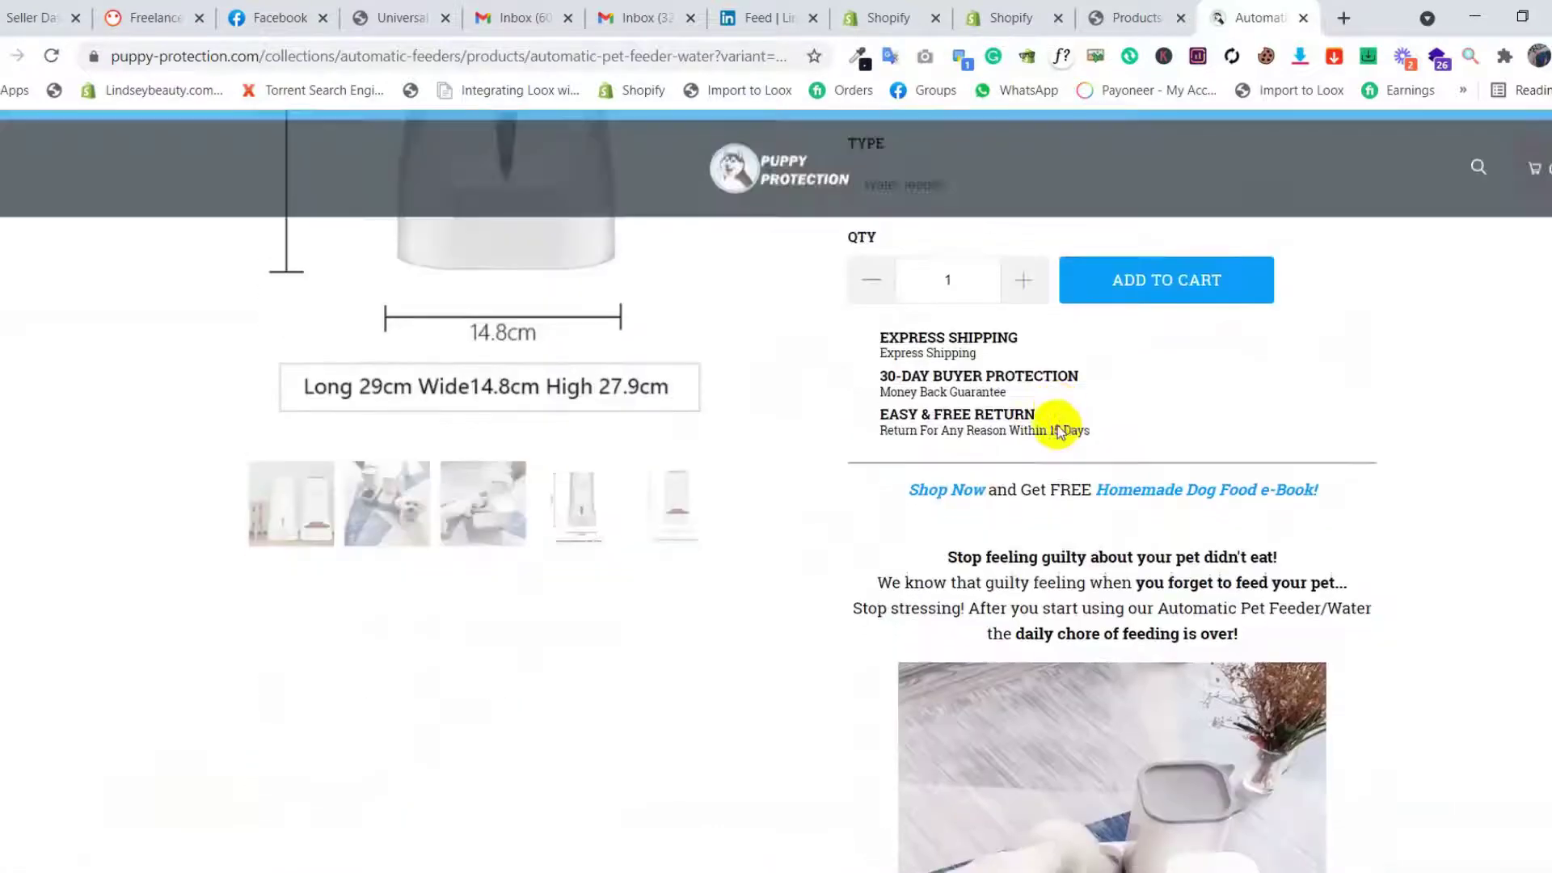
pyautogui.scroll(-5, 1058, 425)
# Step: Change the product Type to Food feeder, then back to Water feeder
pyautogui.click(1232, 826)
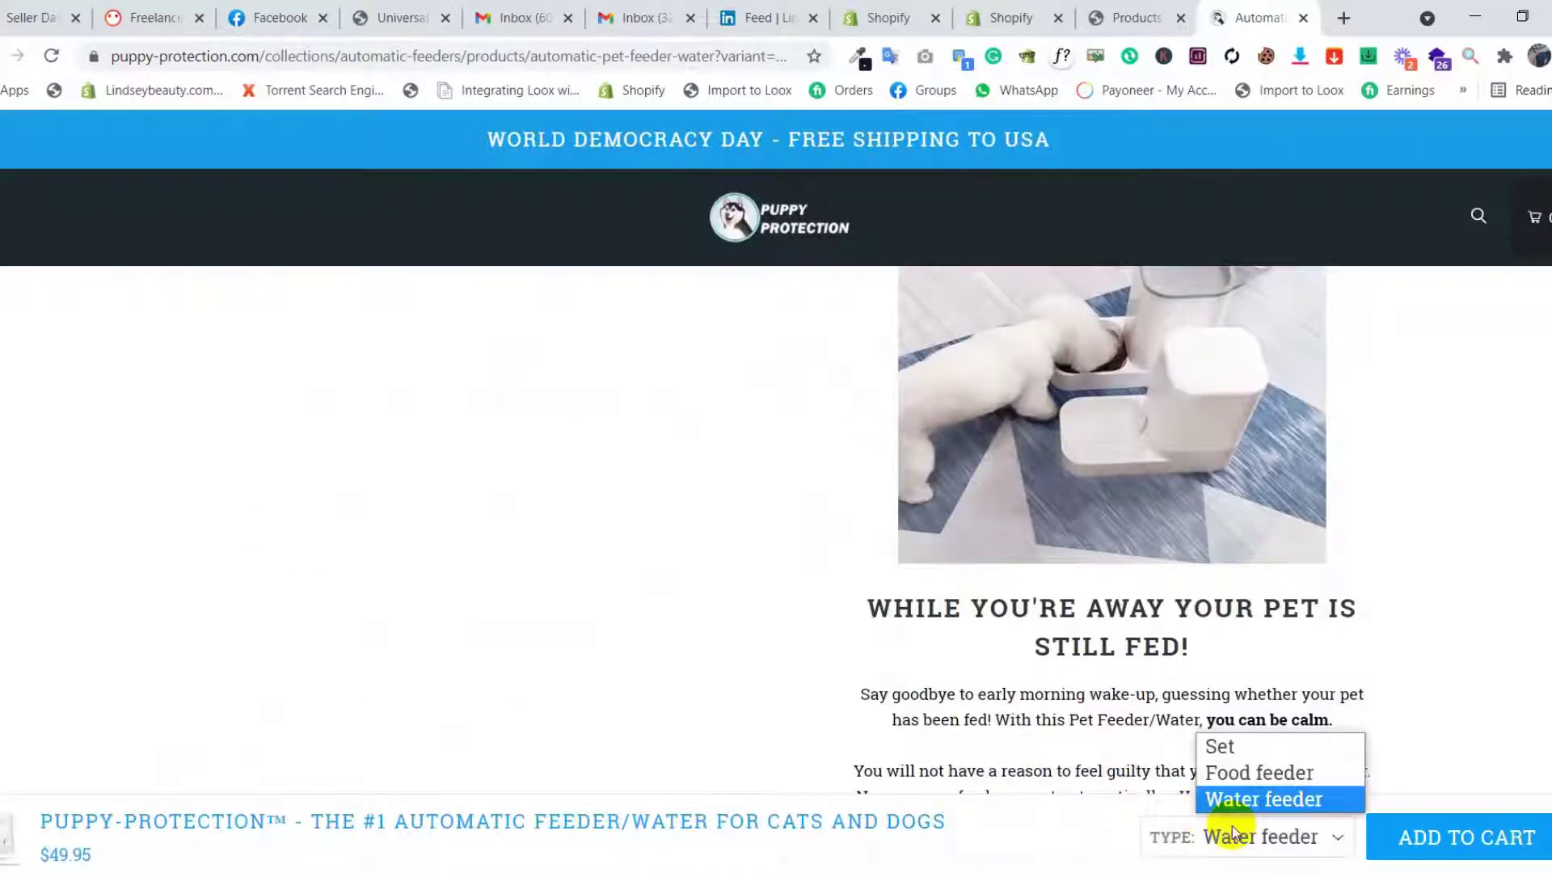
pyautogui.click(1282, 773)
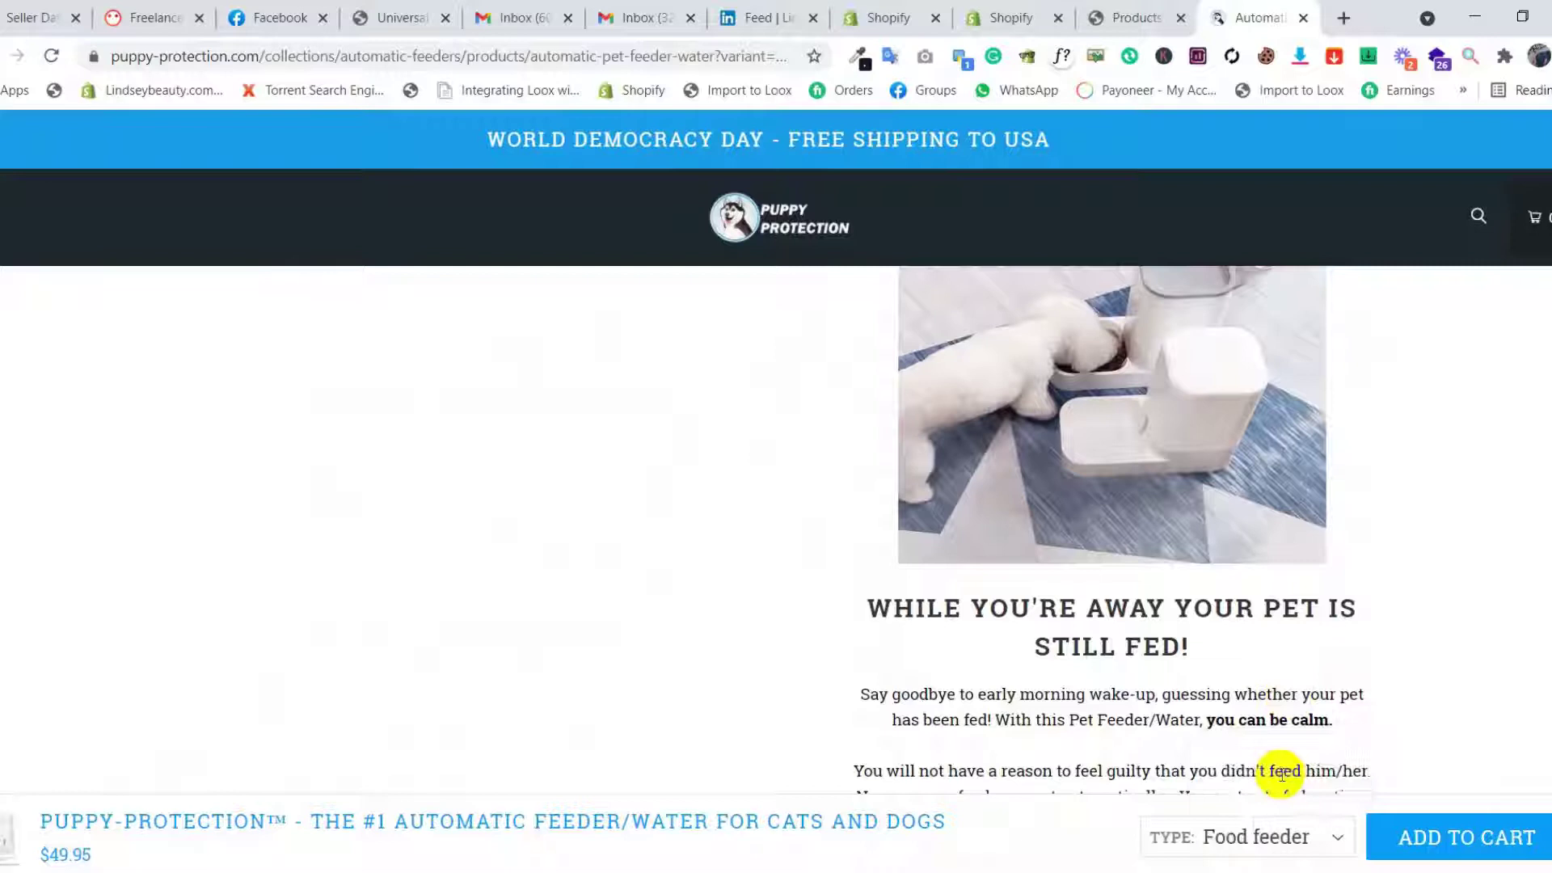
pyautogui.click(1195, 839)
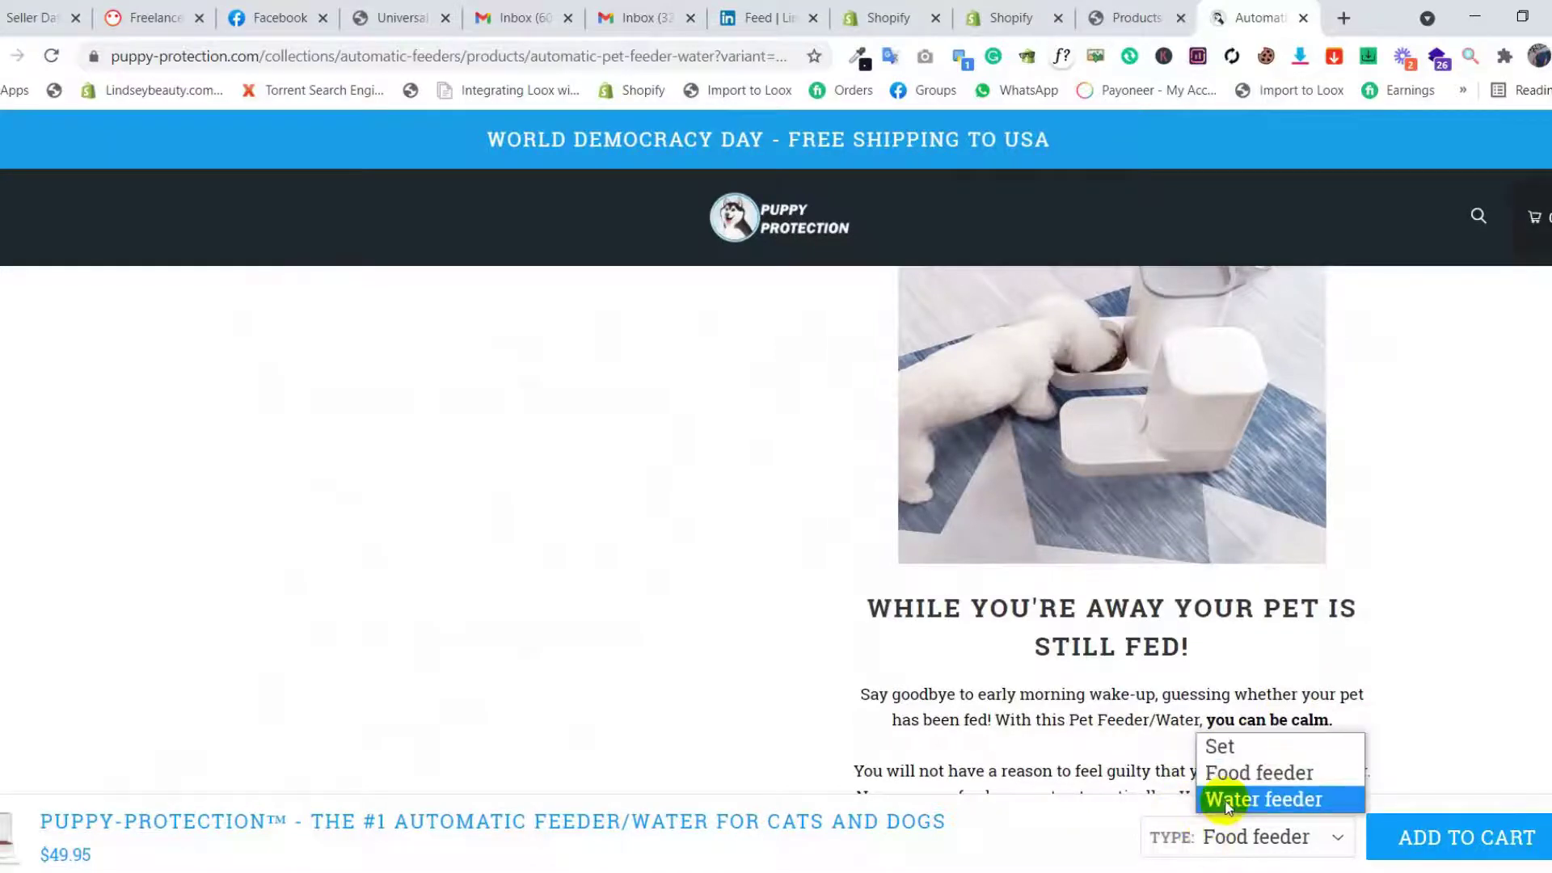
pyautogui.click(1225, 801)
pyautogui.click(1233, 837)
# Step: Scroll up and down the feeder page to review the sticky bar again
pyautogui.scroll(10, 1195, 634)
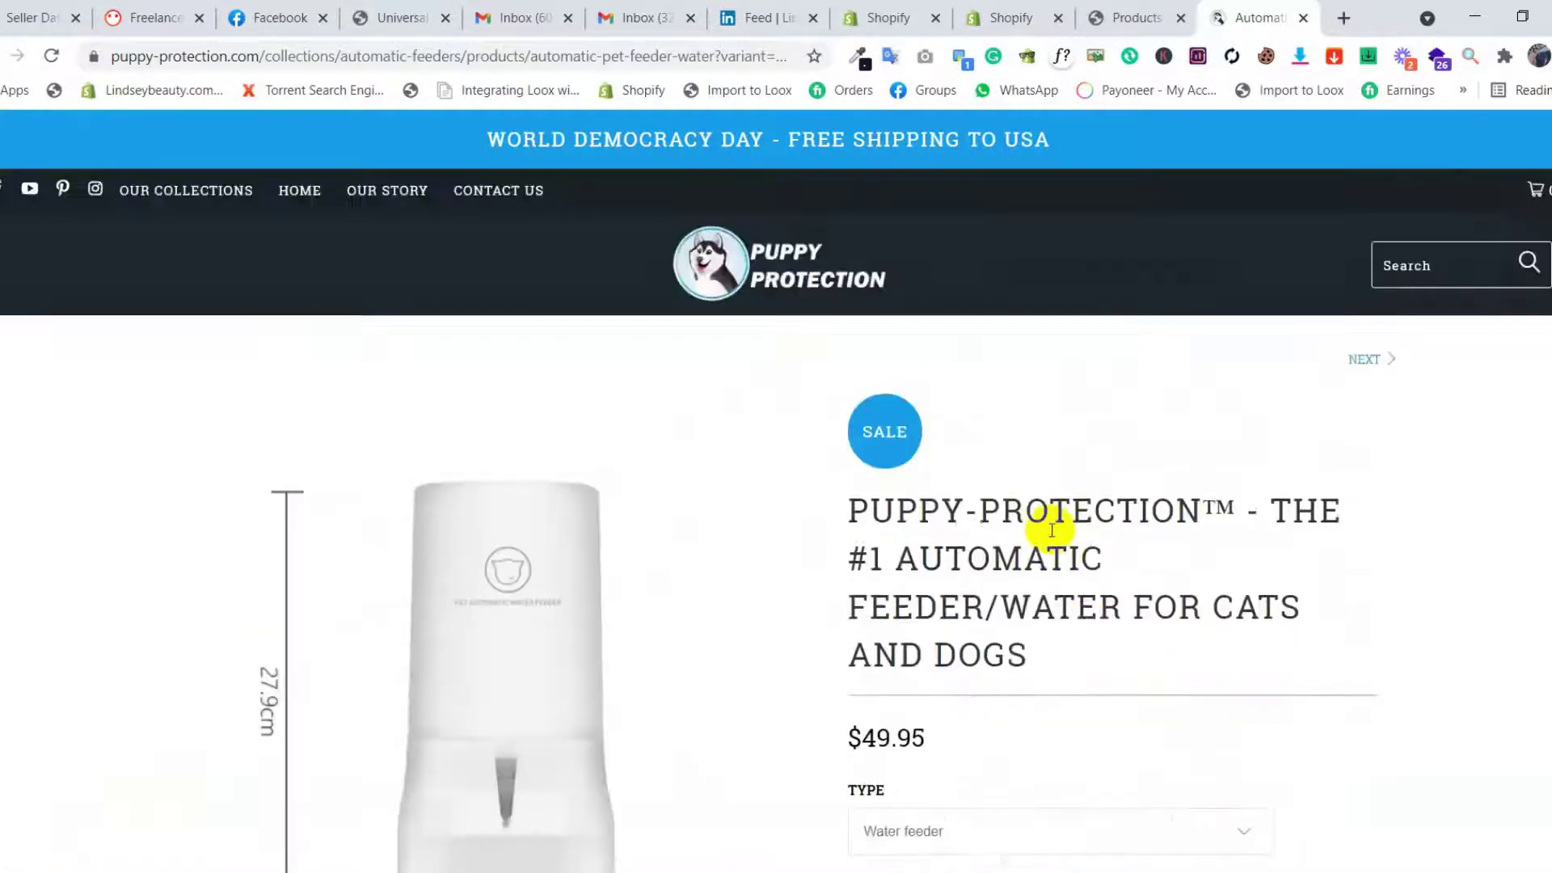
pyautogui.scroll(-4, 1108, 441)
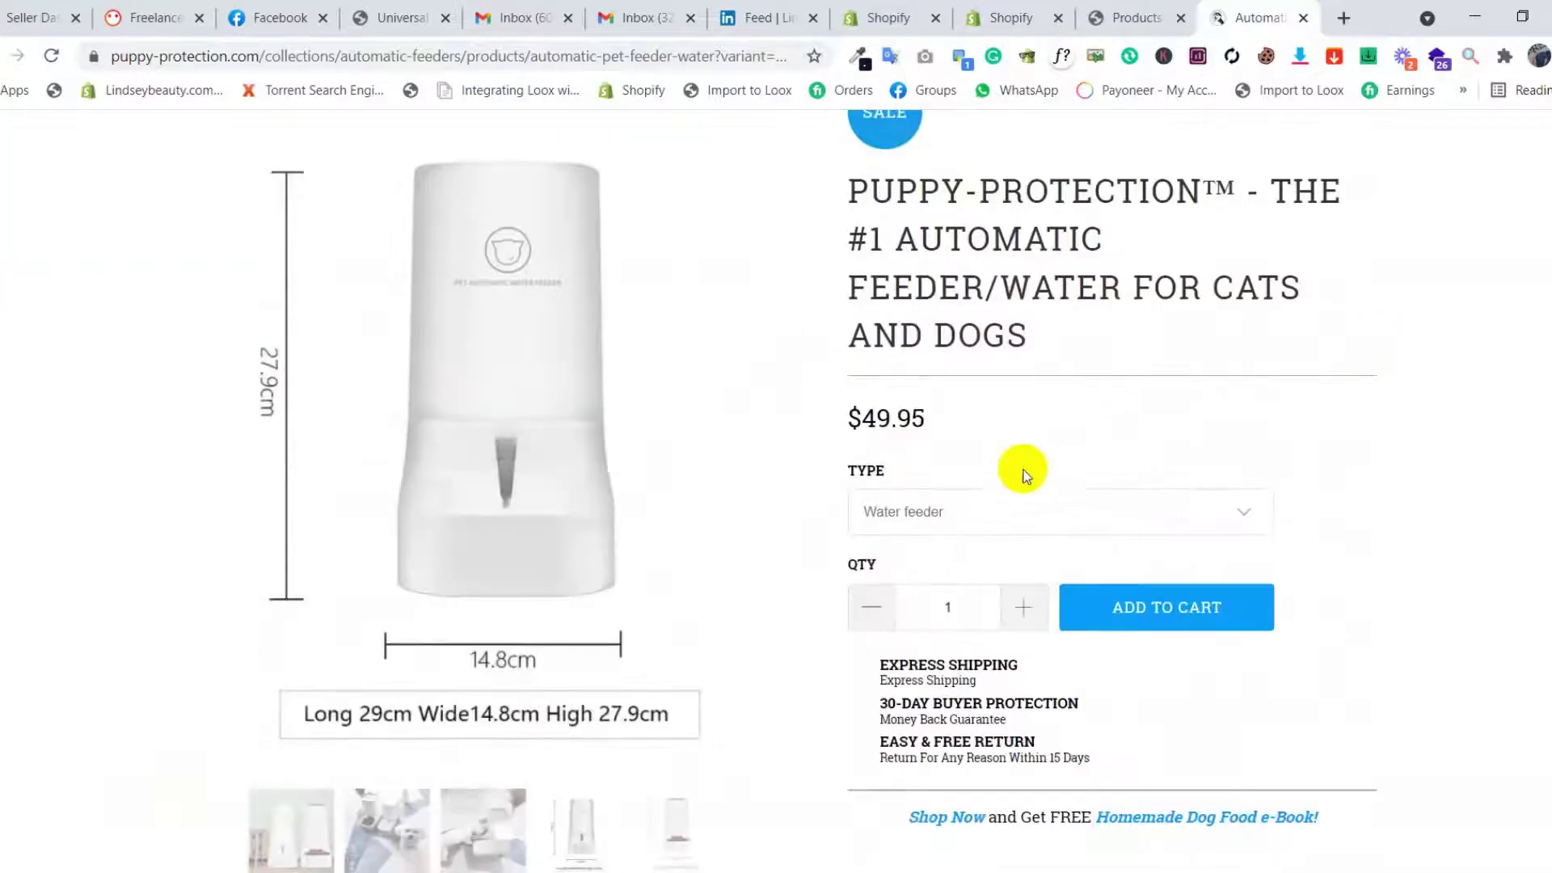
pyautogui.scroll(2, 981, 451)
pyautogui.scroll(-4, 997, 432)
pyautogui.scroll(-10, 996, 432)
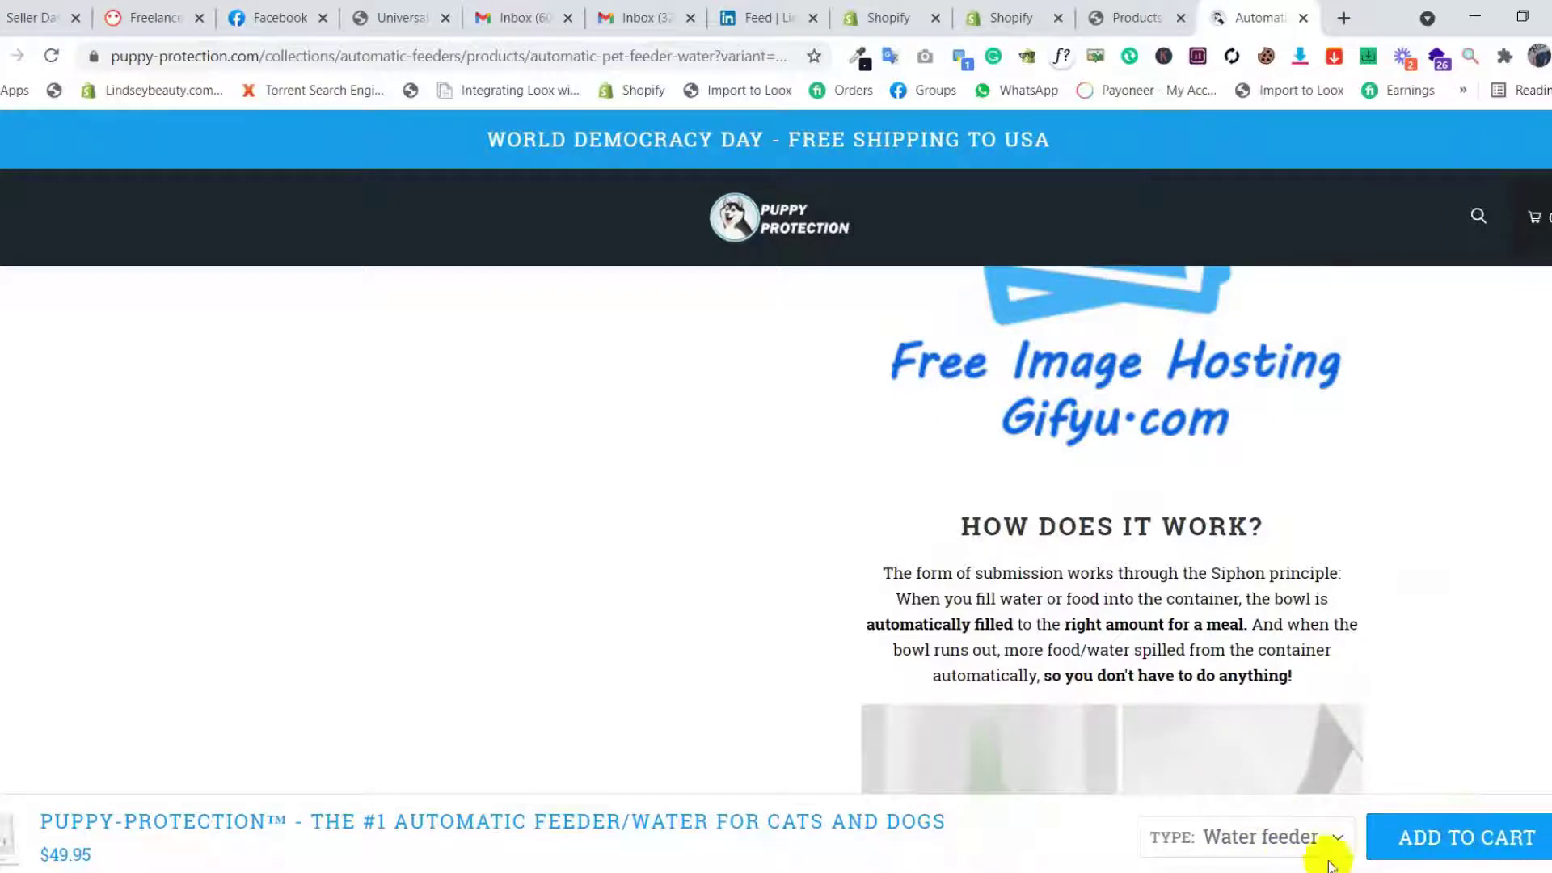
pyautogui.scroll(15, 1339, 695)
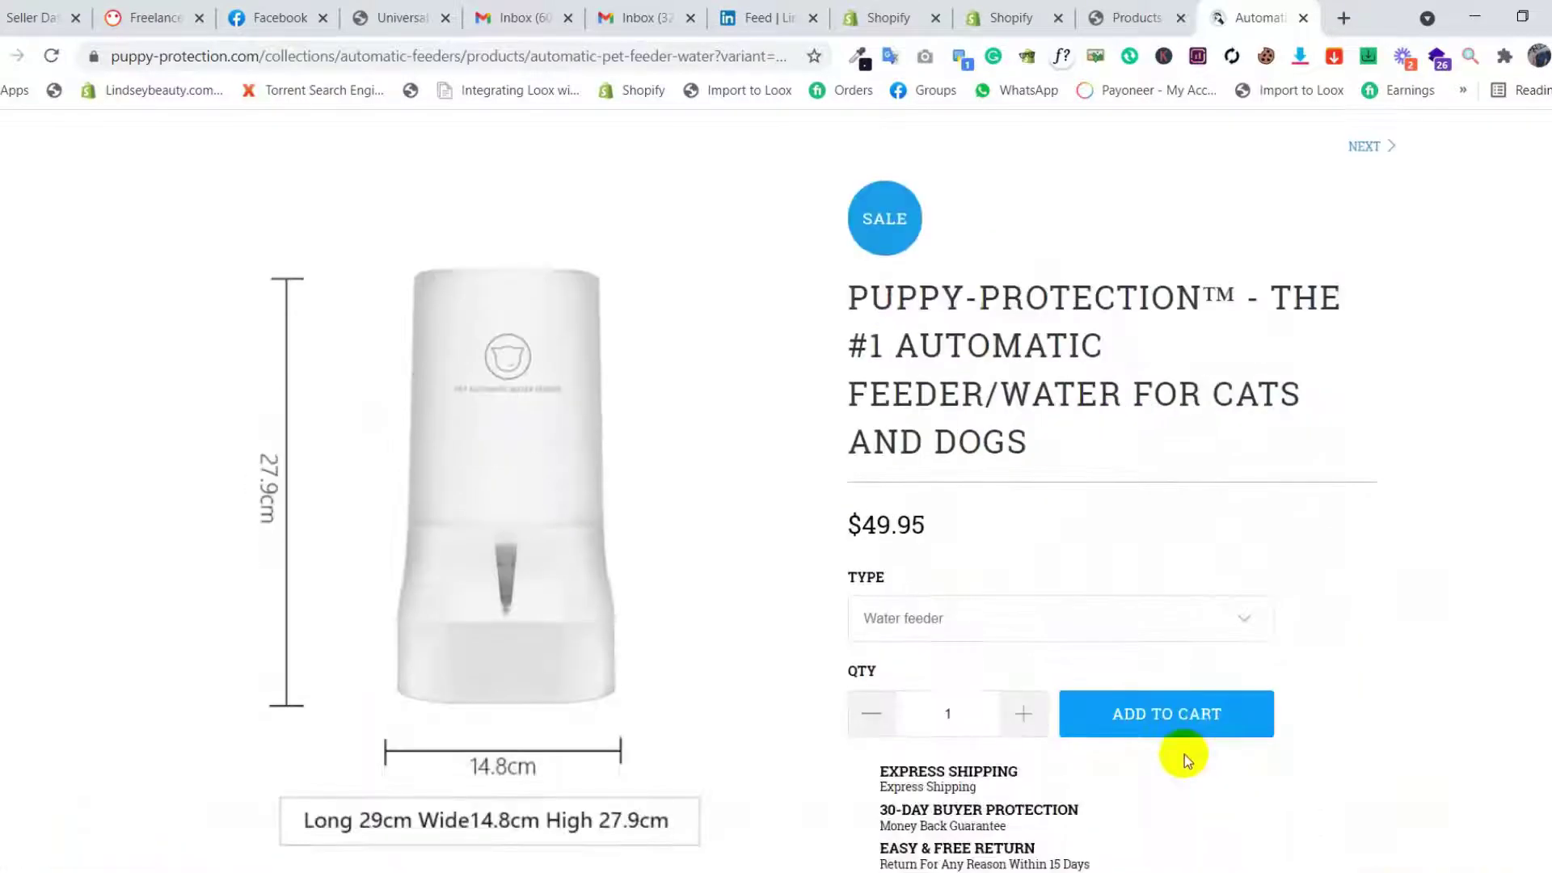
pyautogui.scroll(-10, 1320, 672)
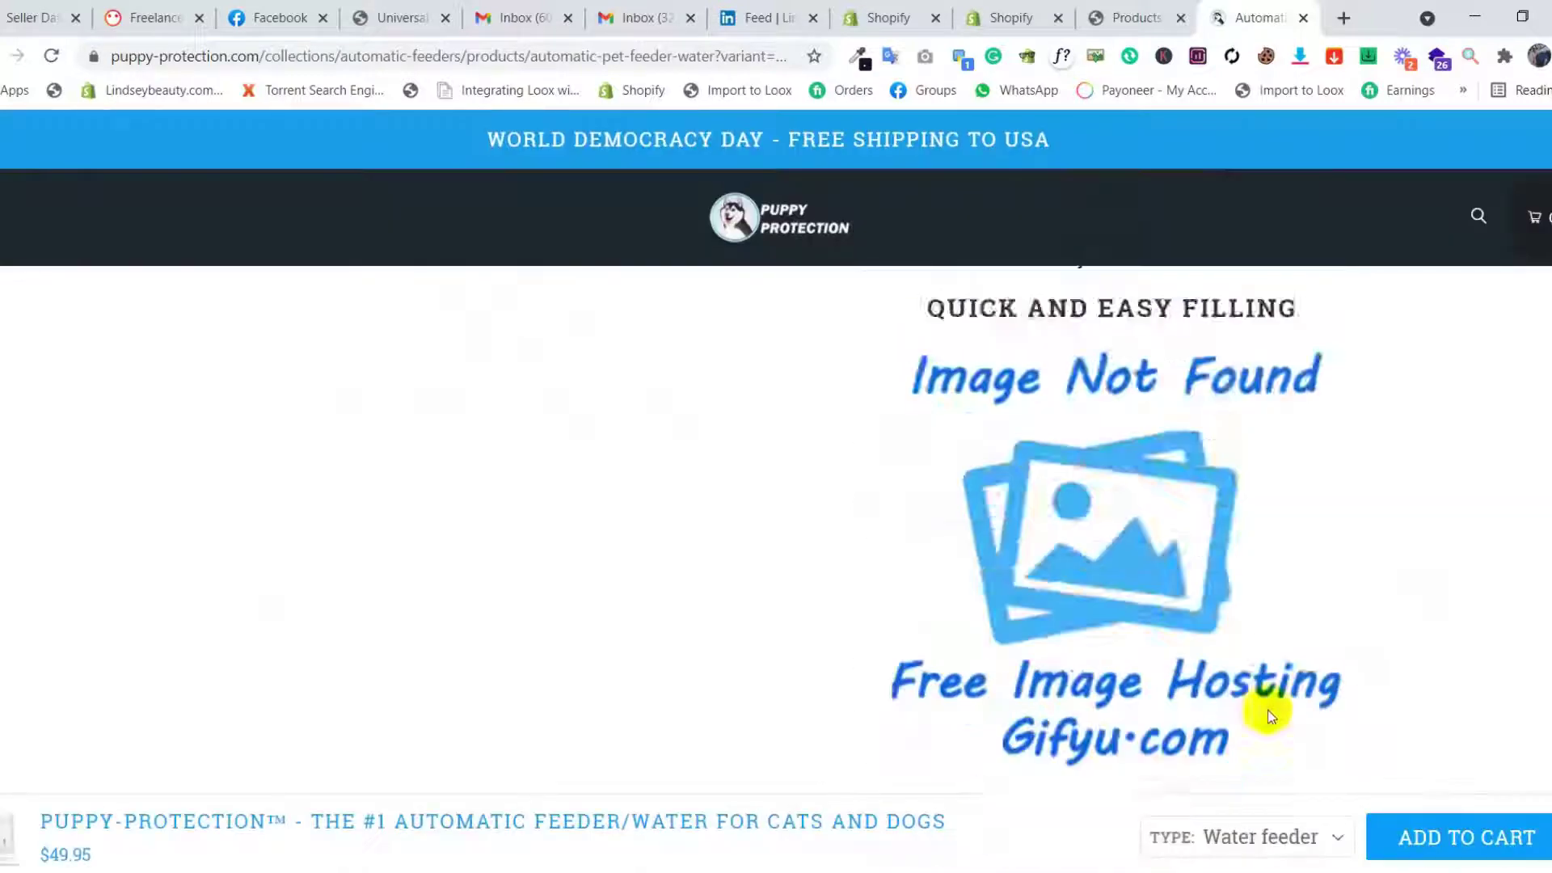
pyautogui.scroll(-10, 1313, 671)
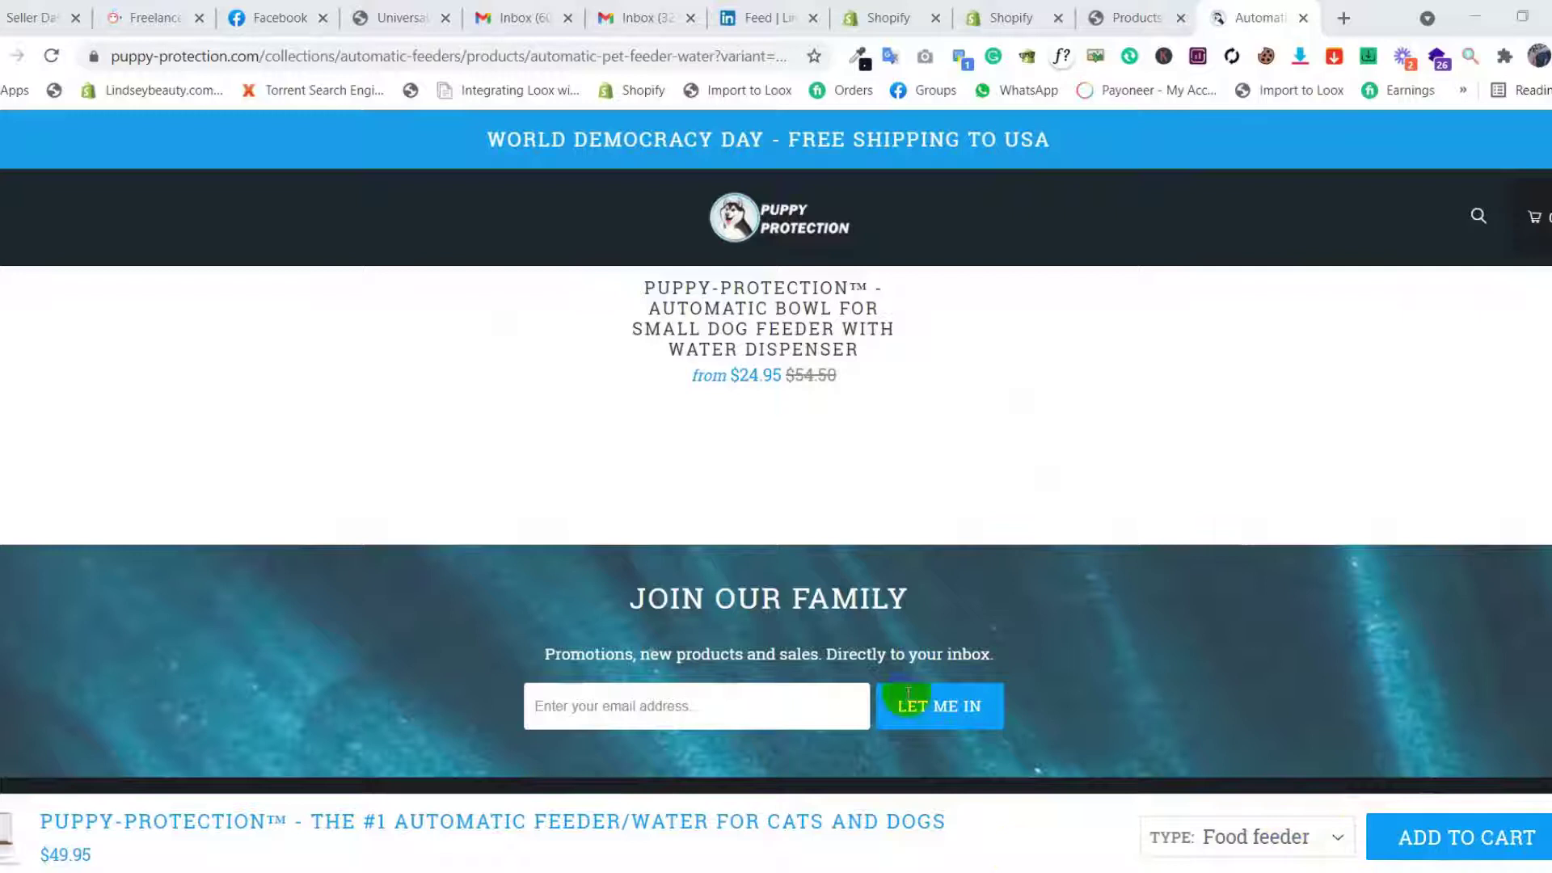
# Step: Open the Shopify App Store from the admin Apps page and search for 'add to cart'
pyautogui.click(1014, 16)
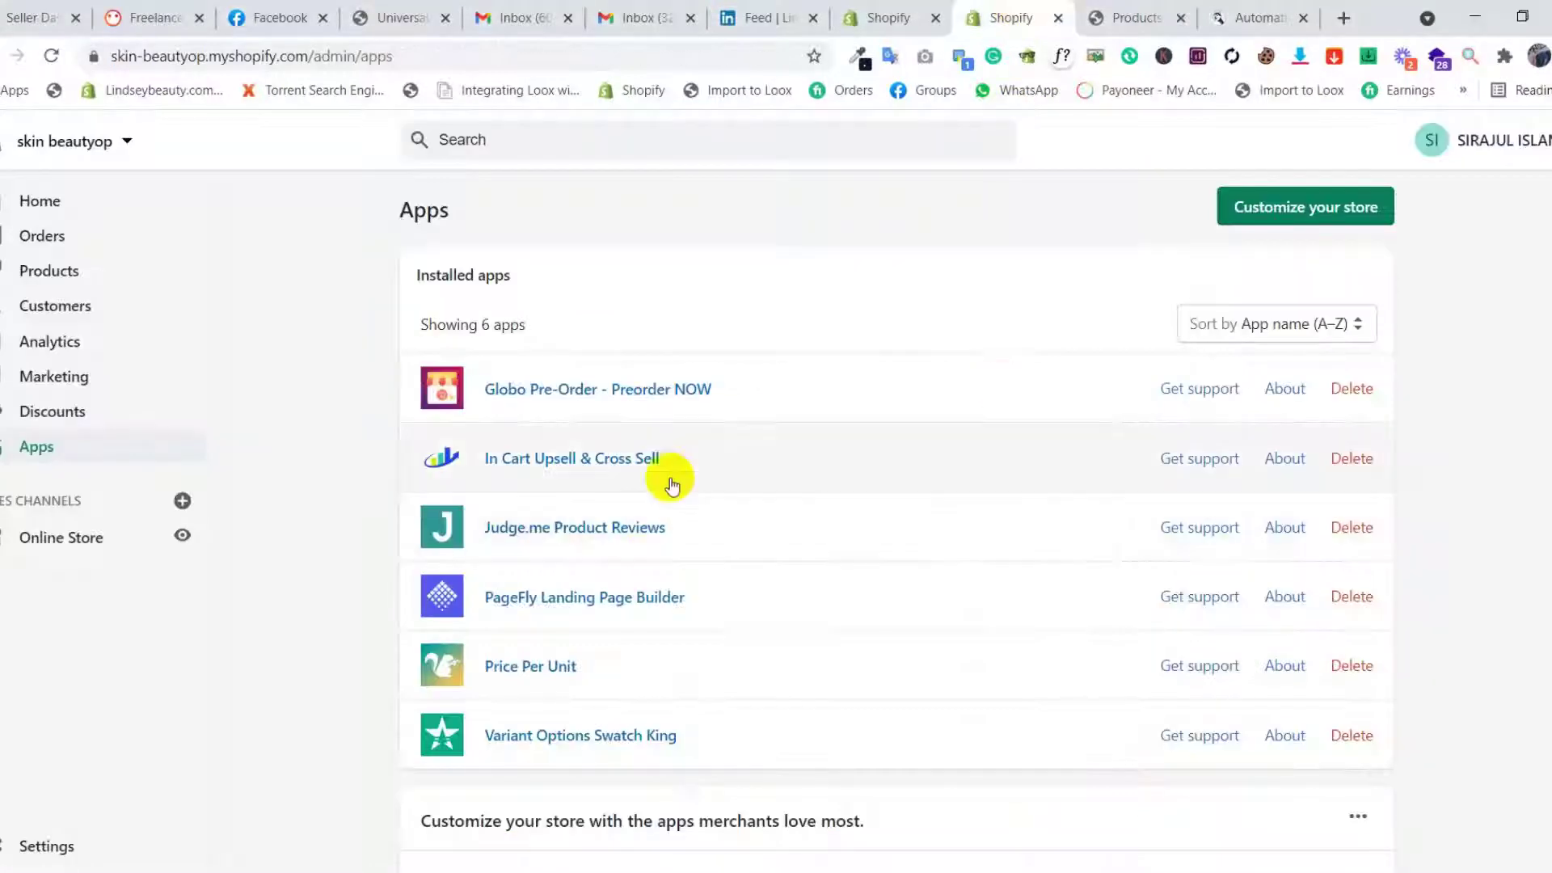
pyautogui.click(1291, 190)
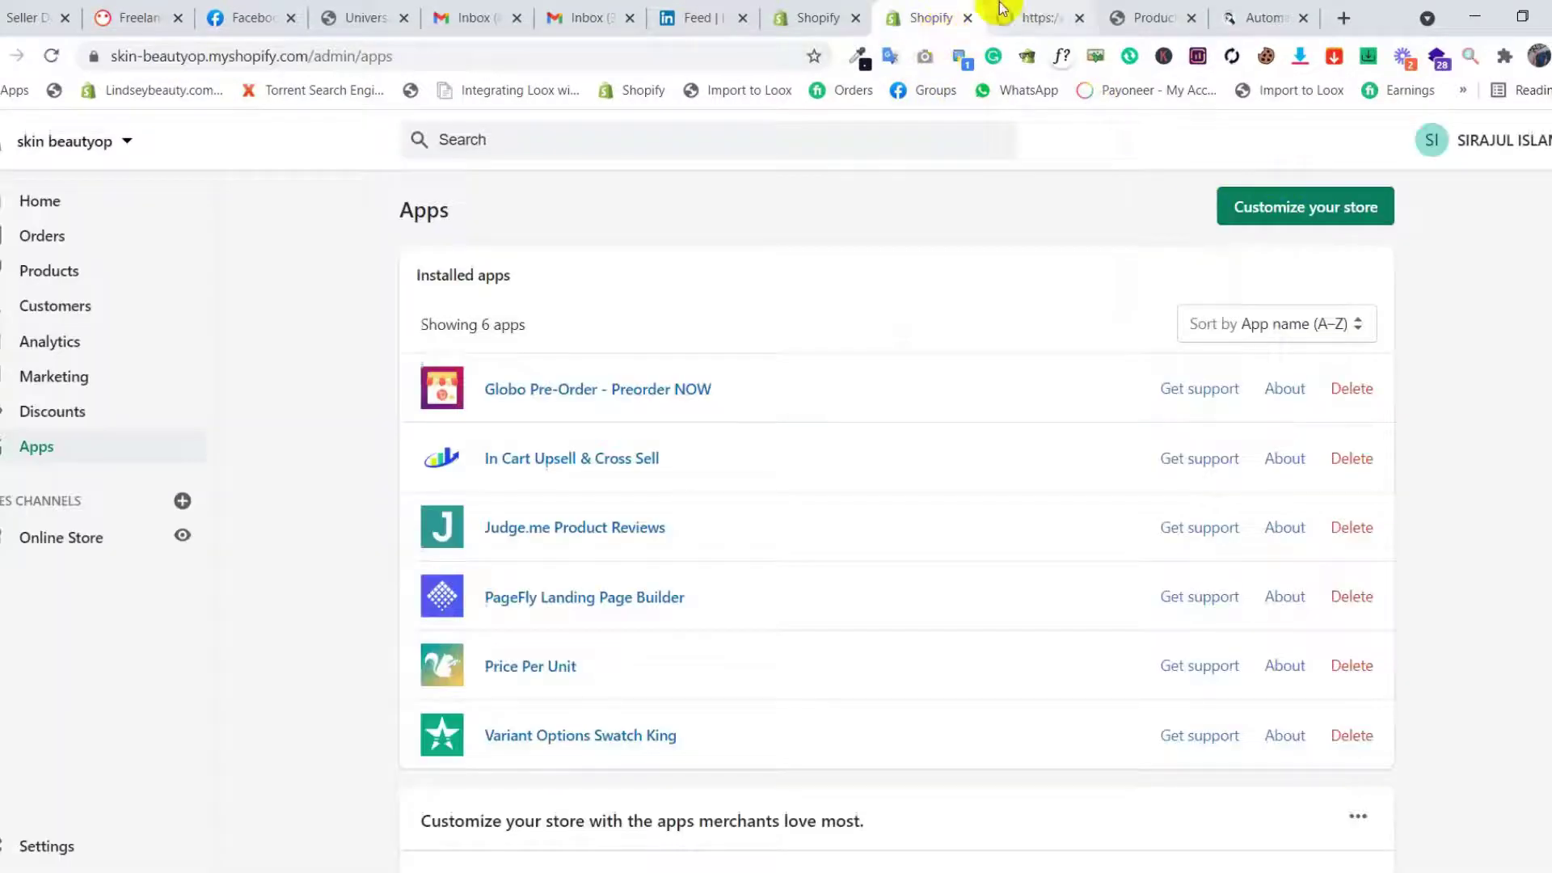
pyautogui.click(1002, 11)
pyautogui.click(421, 401)
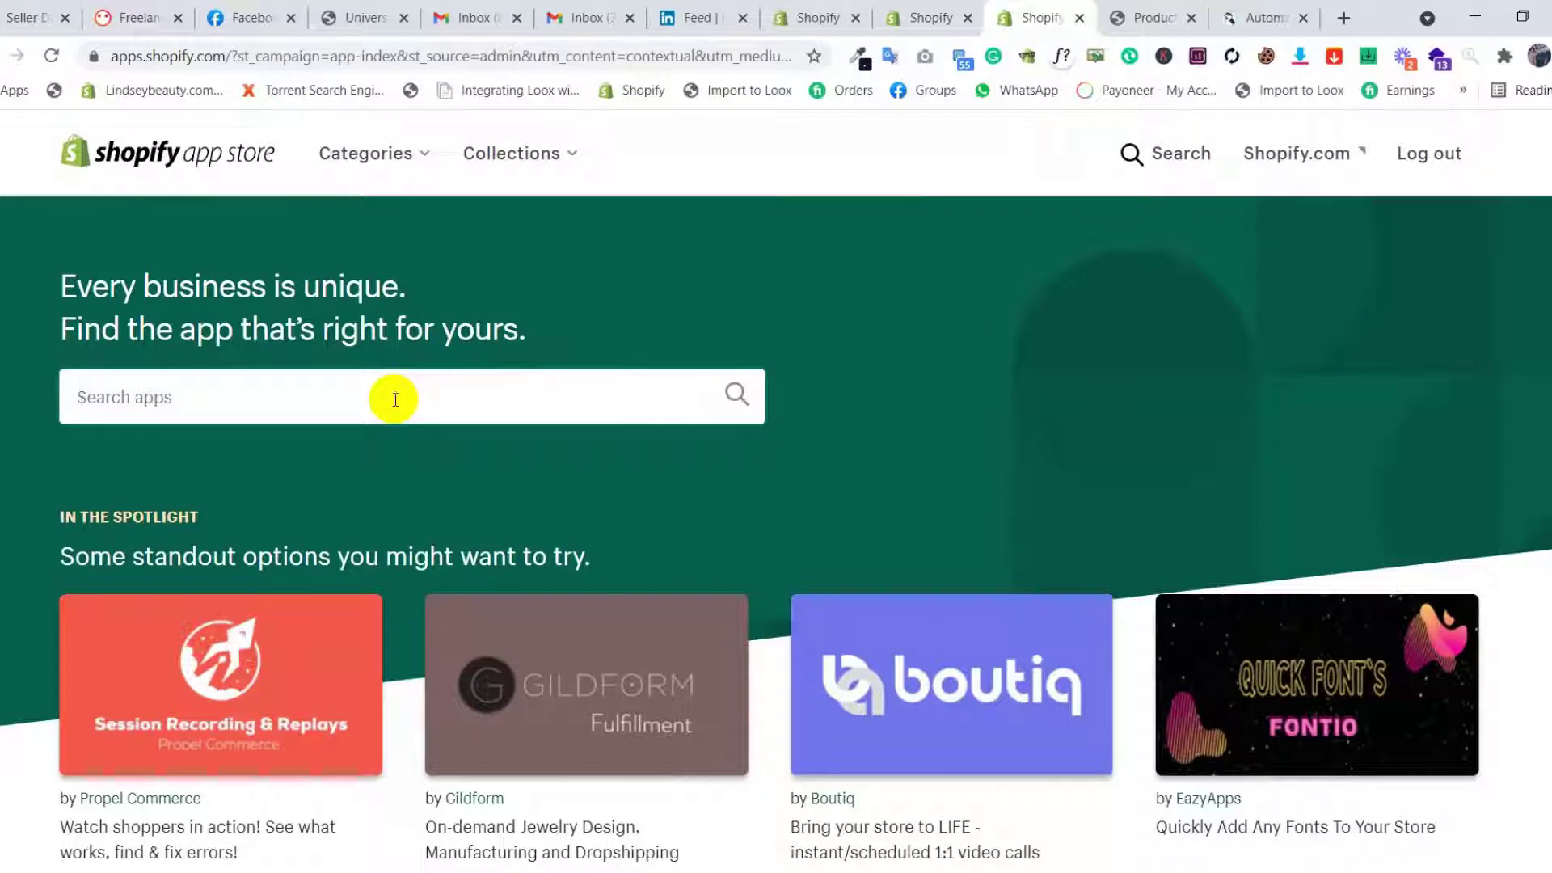
pyautogui.write('add ')
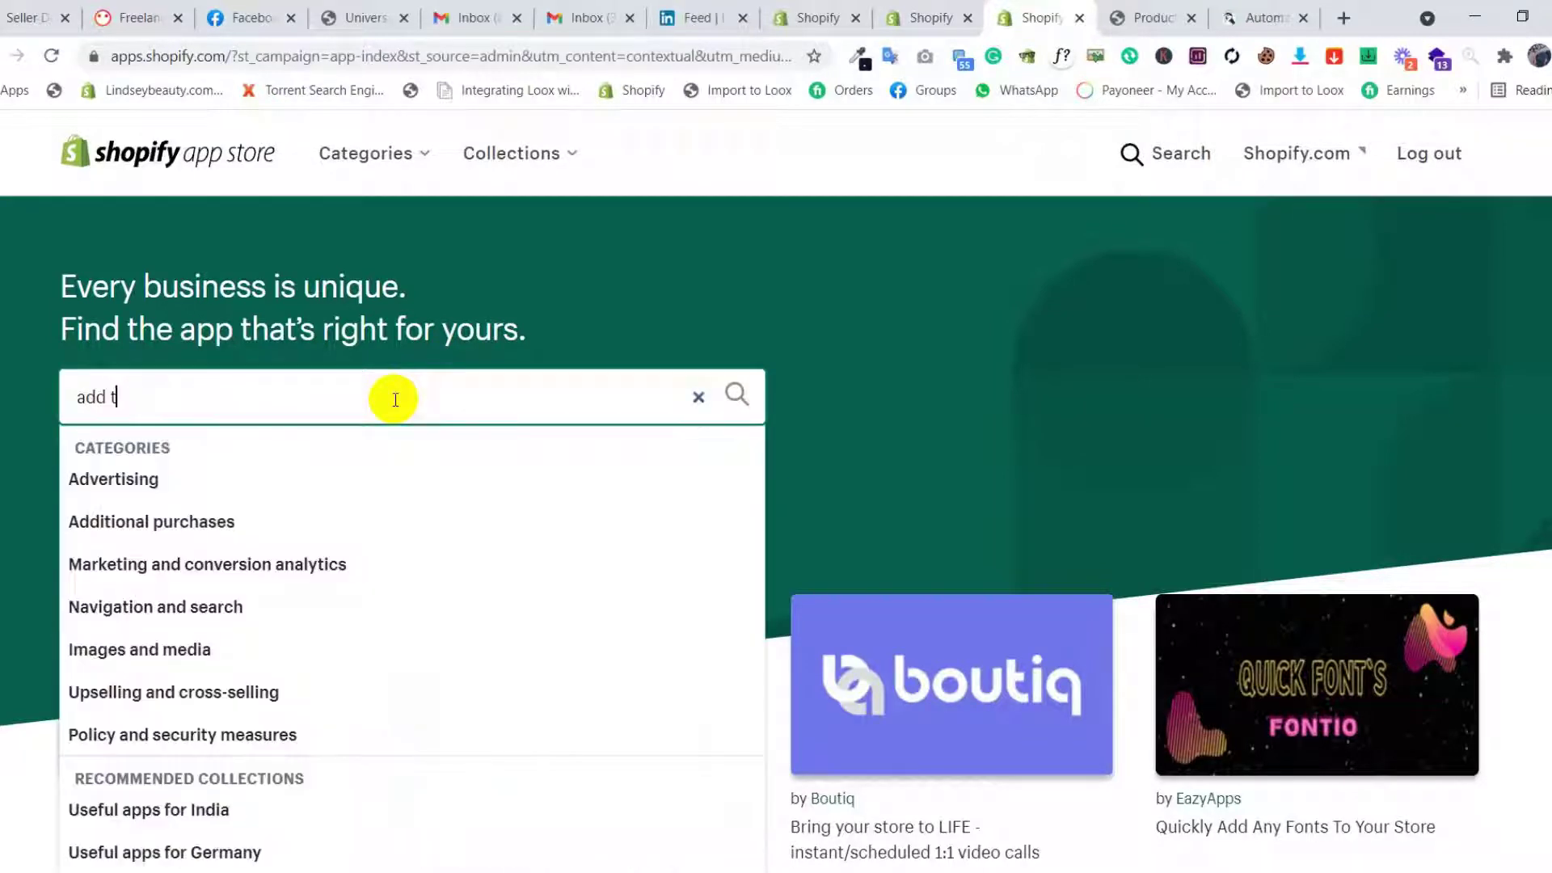
pyautogui.write('to cart')
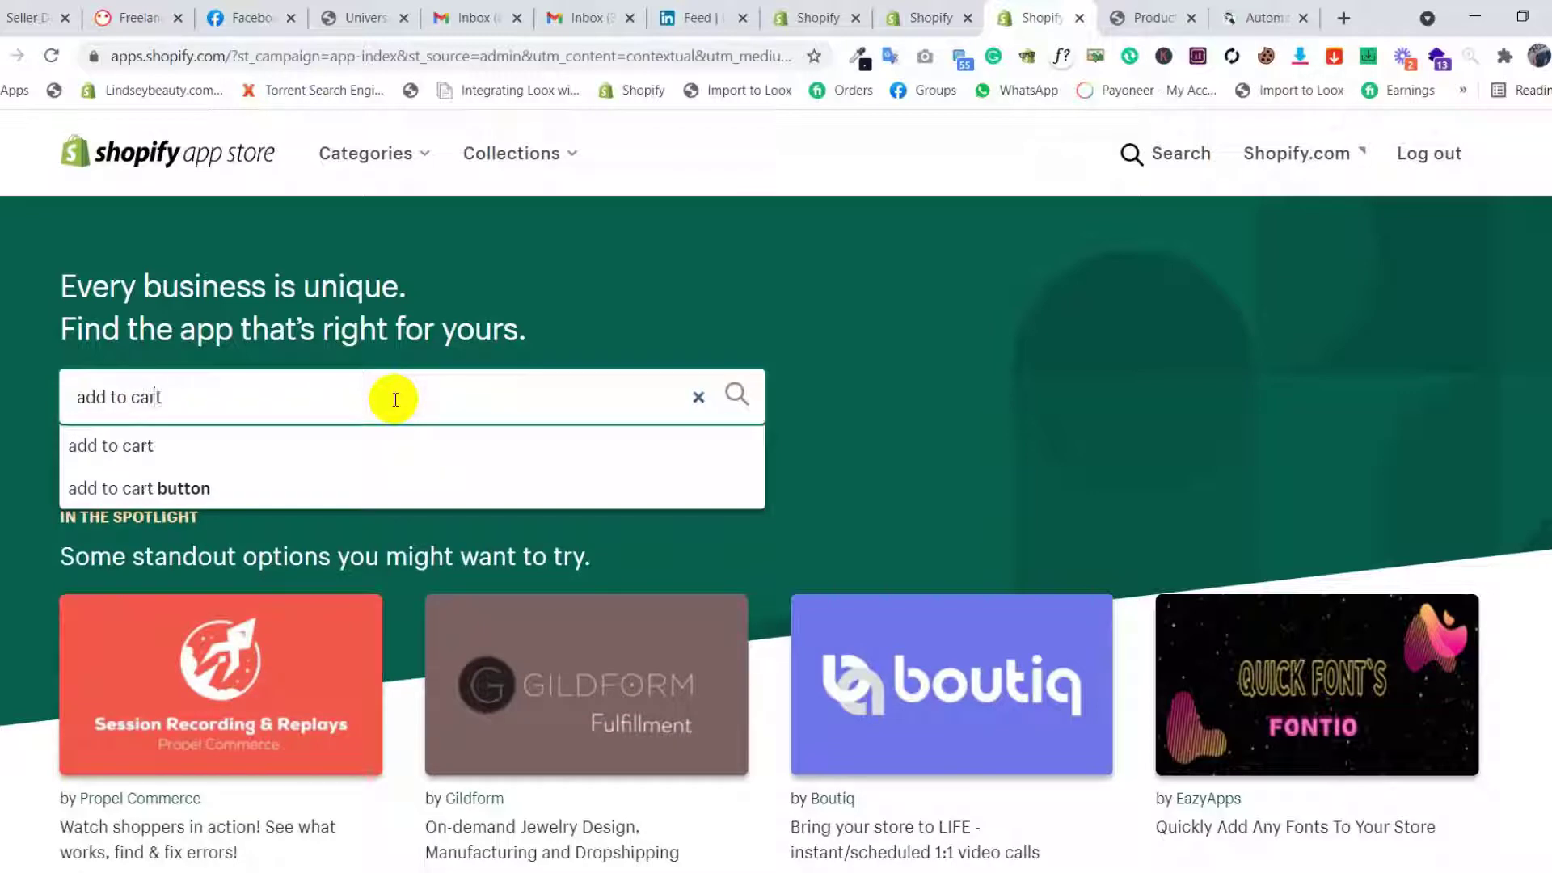
pyautogui.press('Return')
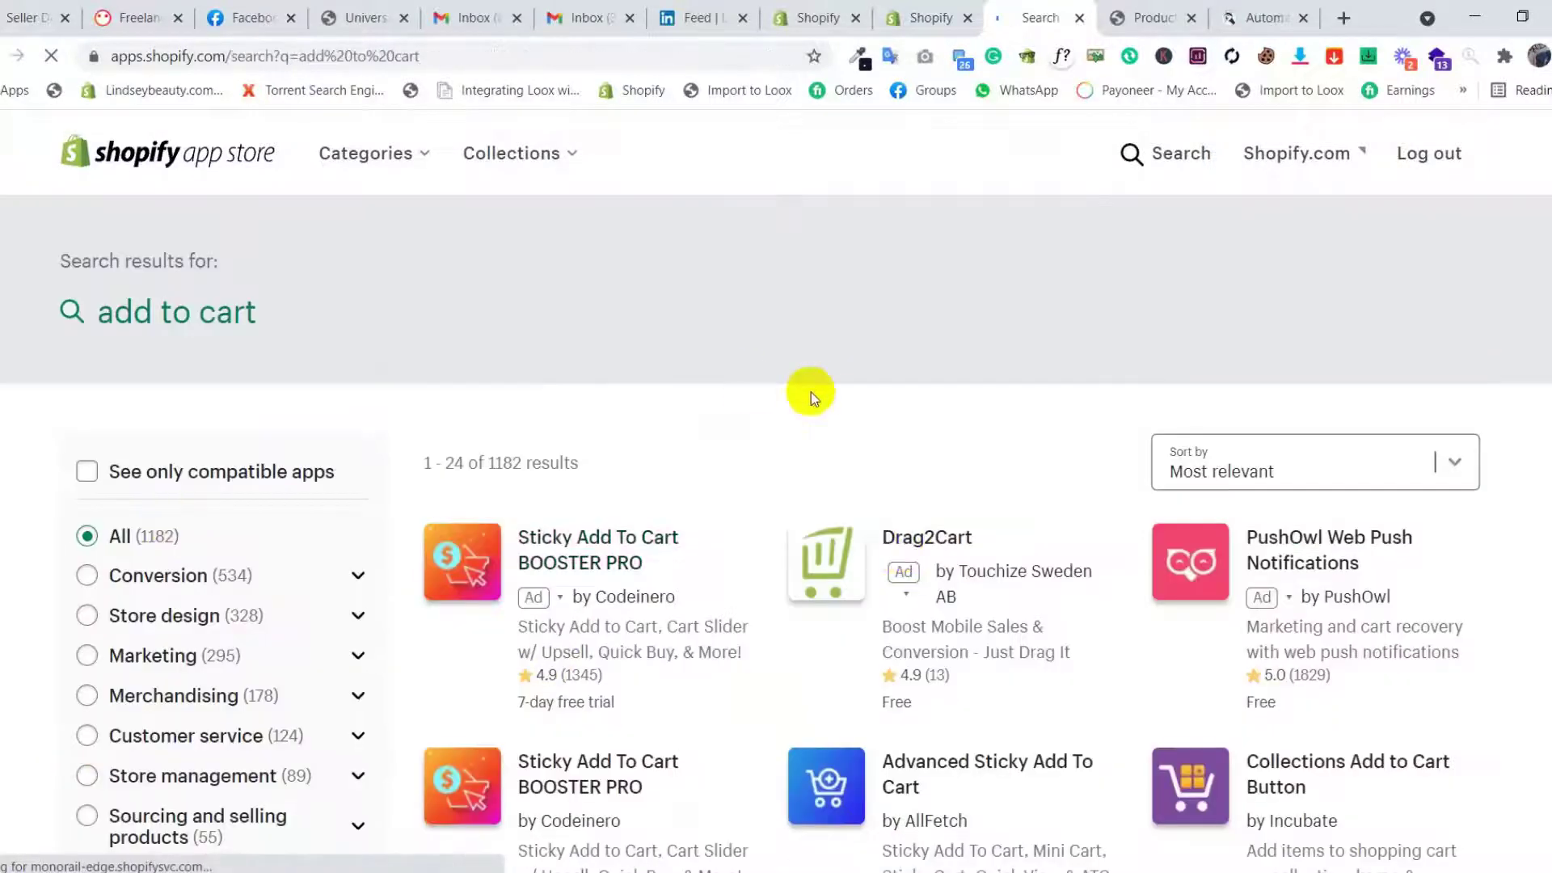
# Step: Scroll through the 'add to cart' app search results
pyautogui.scroll(-10, 812, 391)
pyautogui.scroll(7, 687, 394)
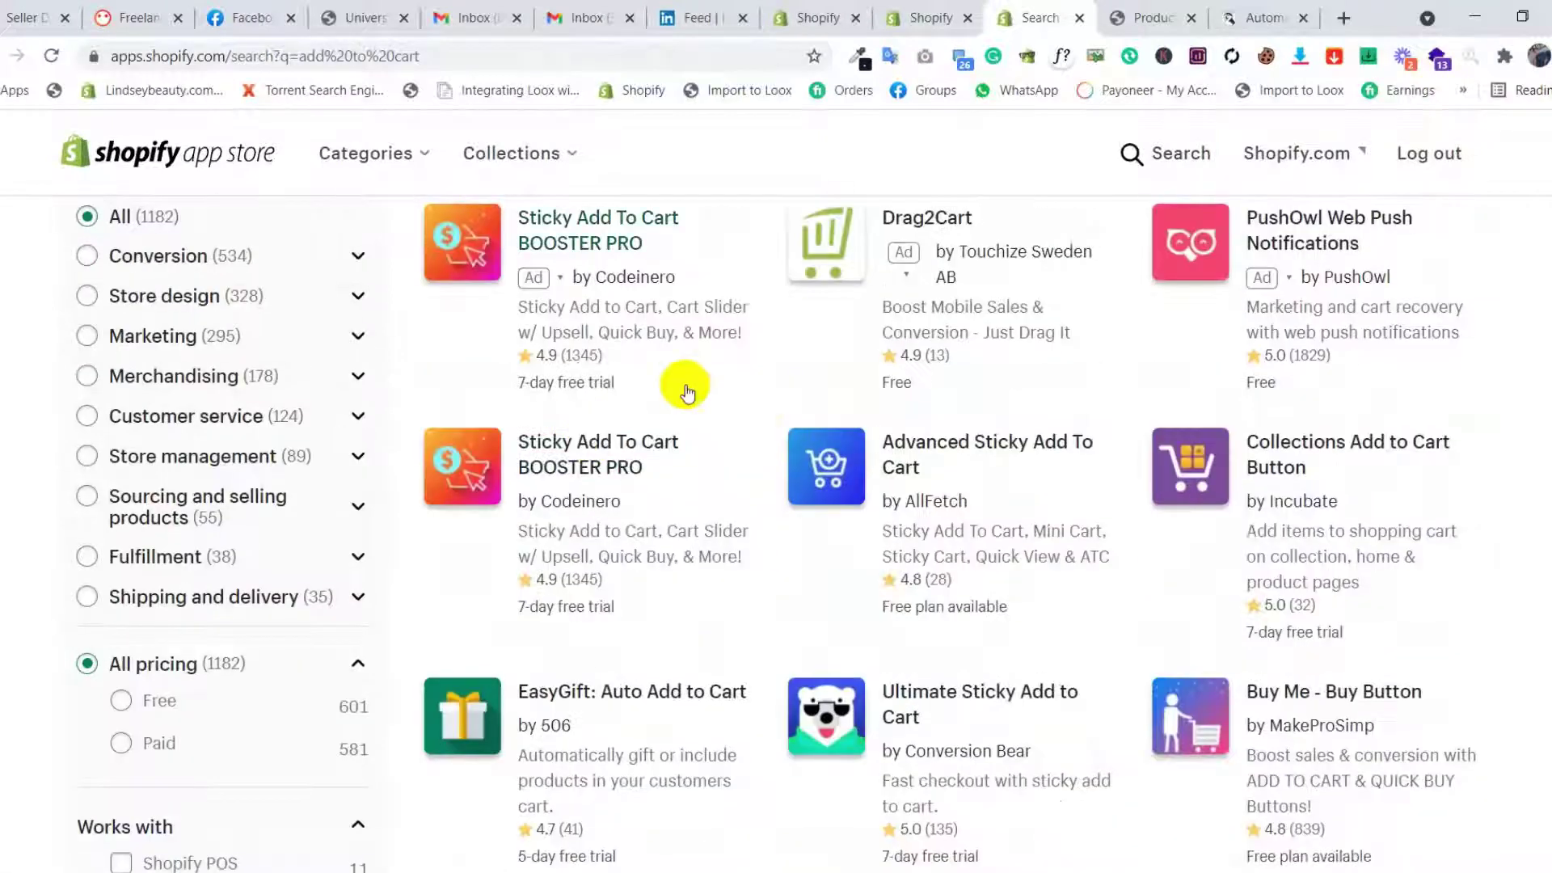
pyautogui.scroll(4, 687, 394)
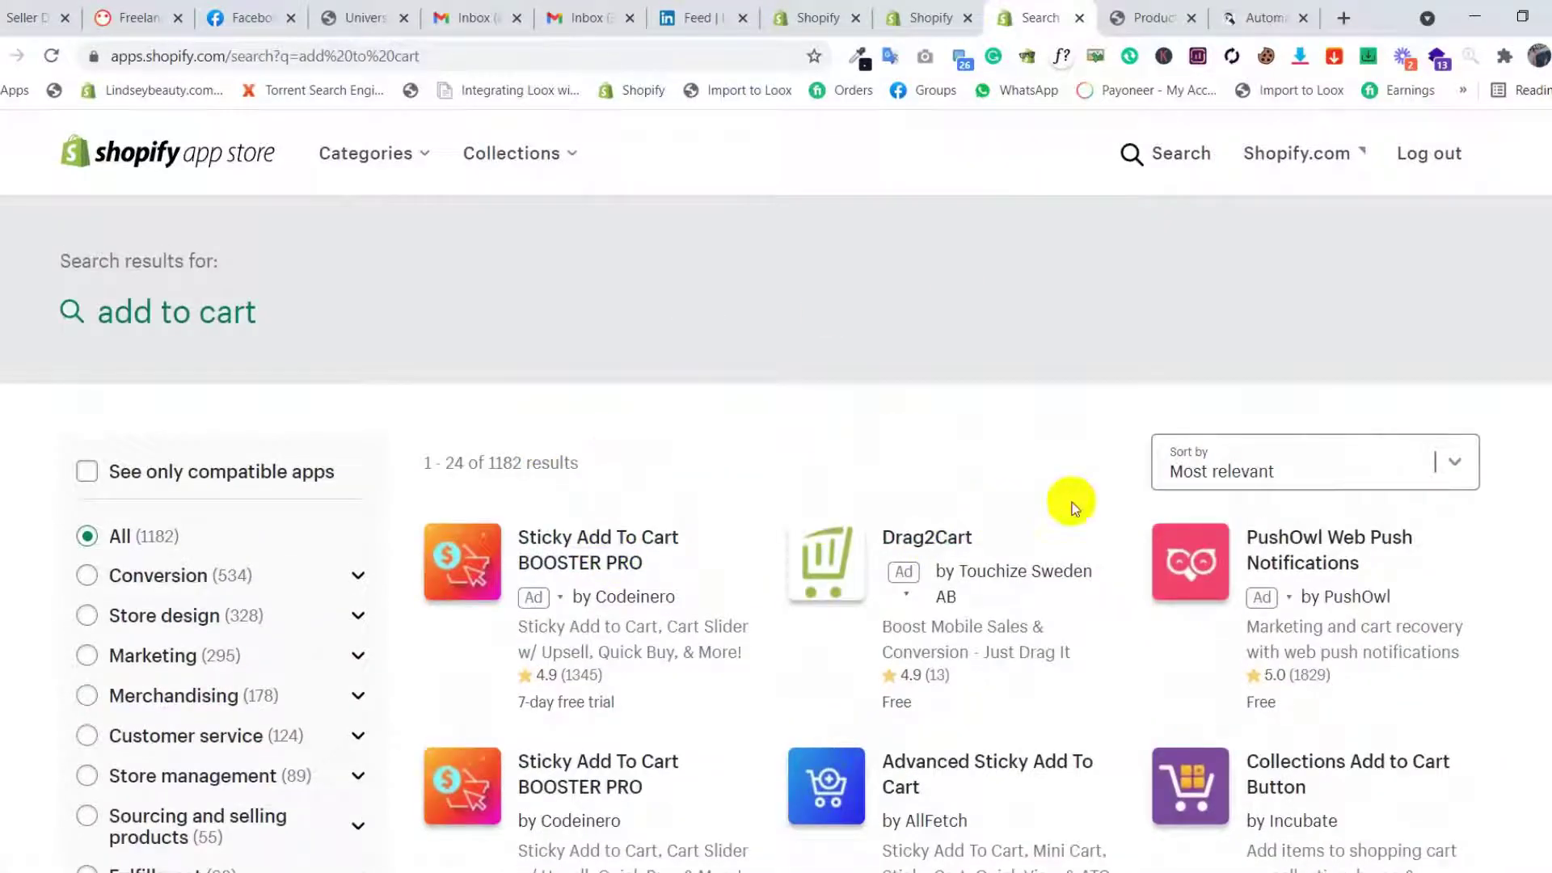
pyautogui.scroll(-14, 717, 495)
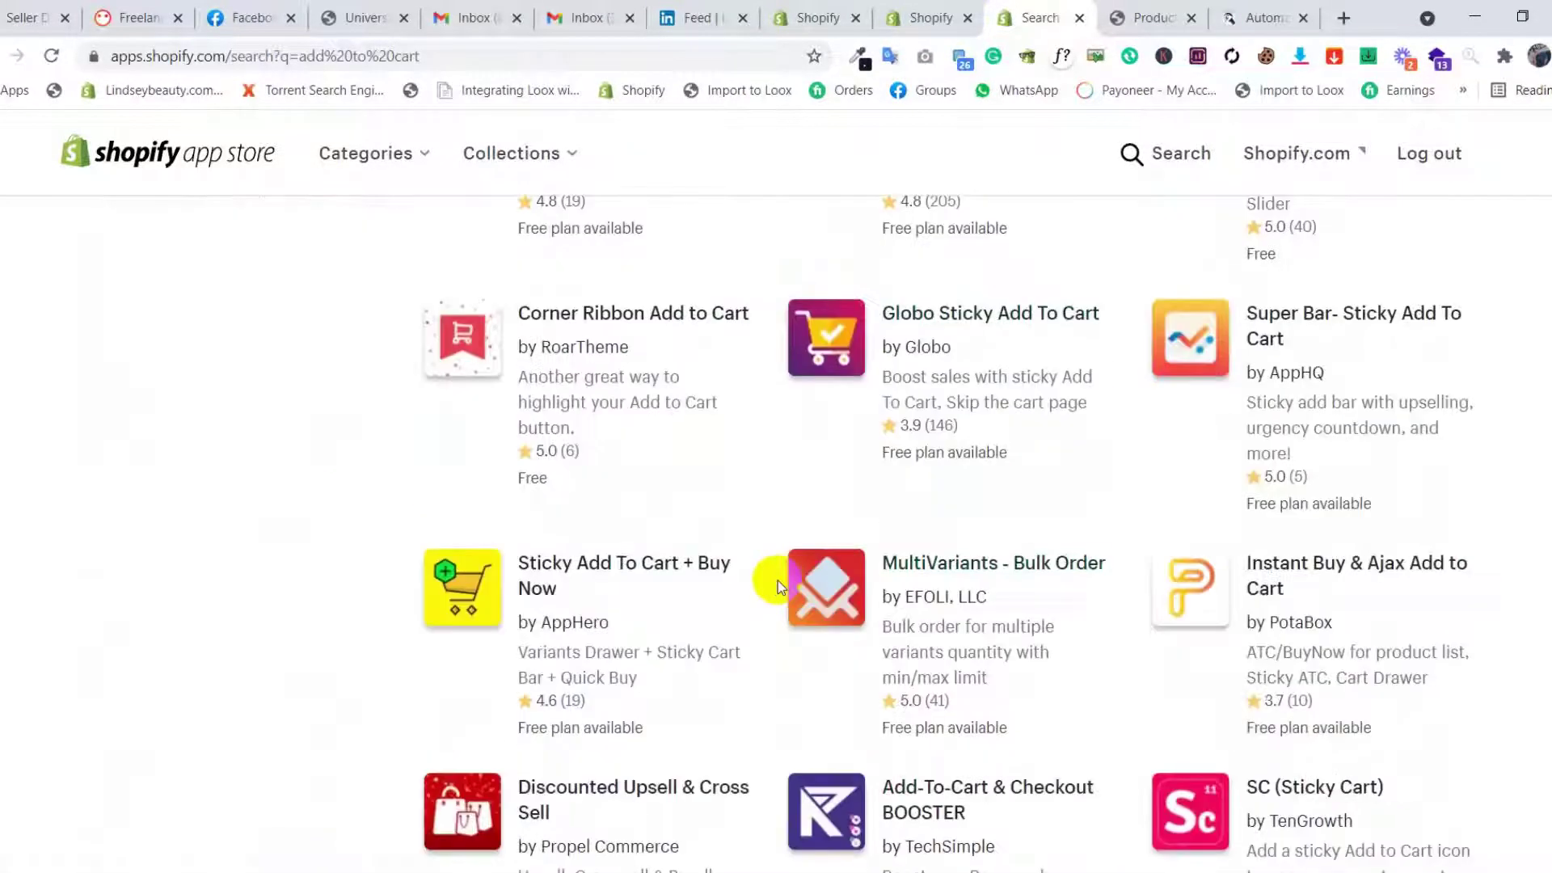
pyautogui.scroll(-6, 778, 580)
pyautogui.scroll(18, 777, 580)
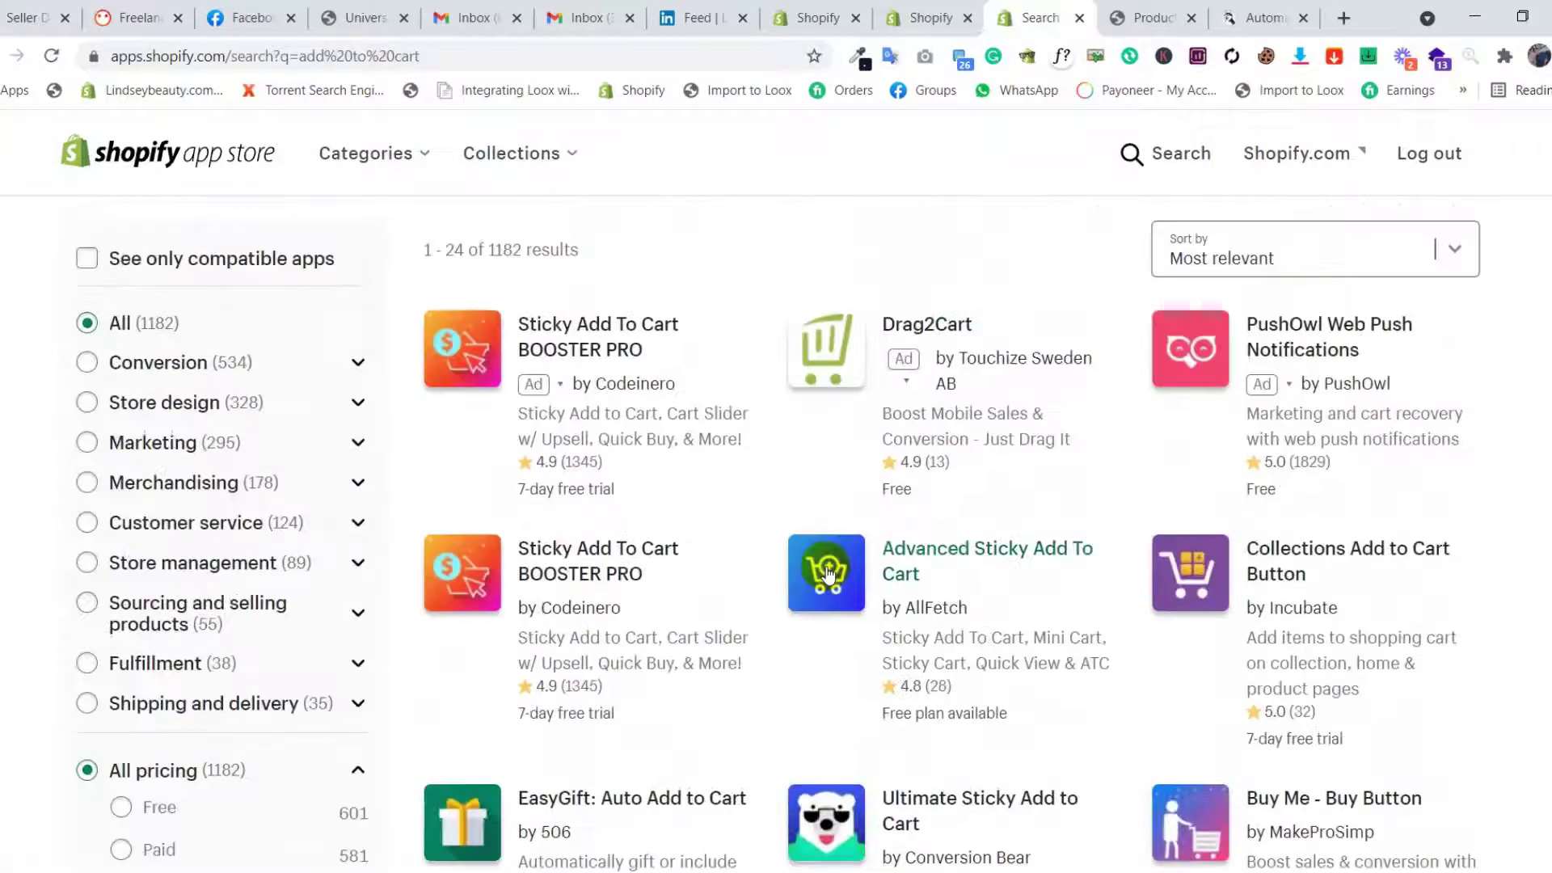
pyautogui.scroll(3, 586, 485)
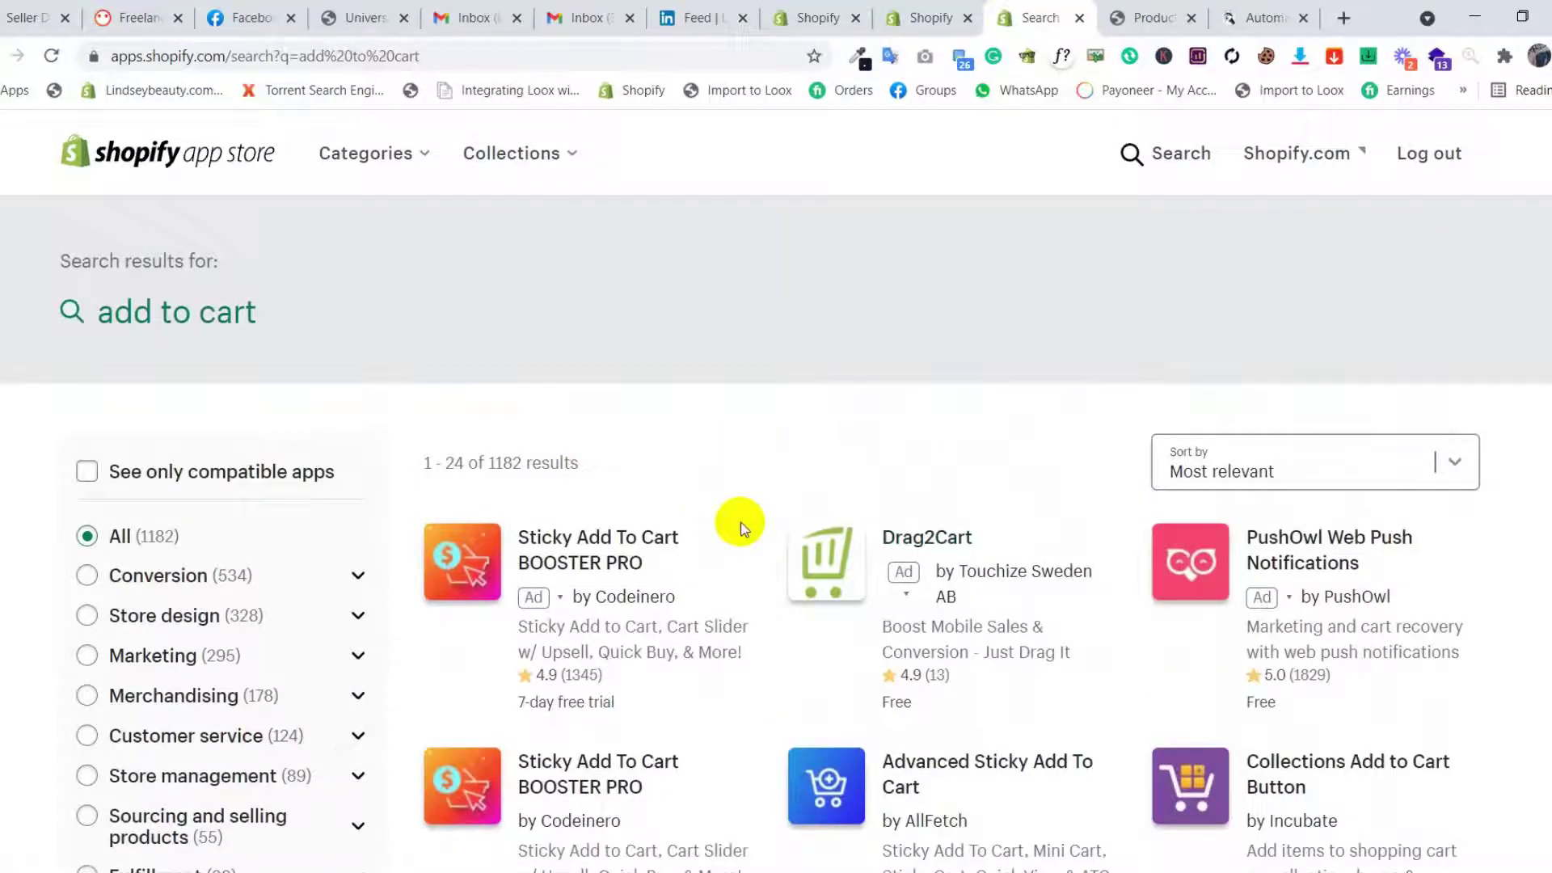
pyautogui.scroll(-3, 541, 580)
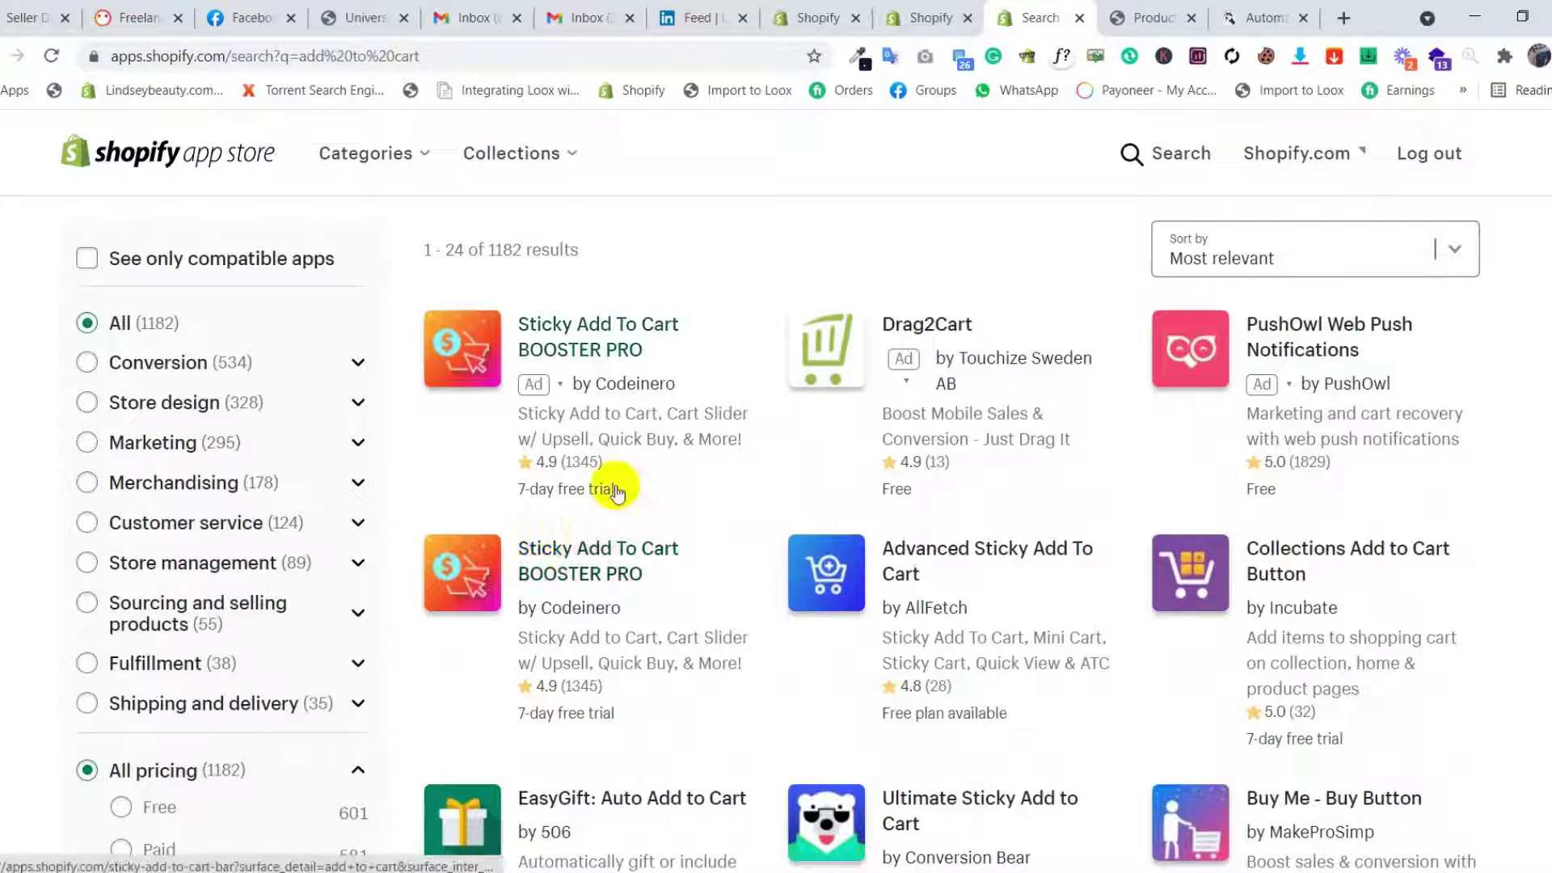
# Step: Check the other store's products page and the Puppy Protection feeder page
pyautogui.click(1196, 10)
pyautogui.click(1248, 17)
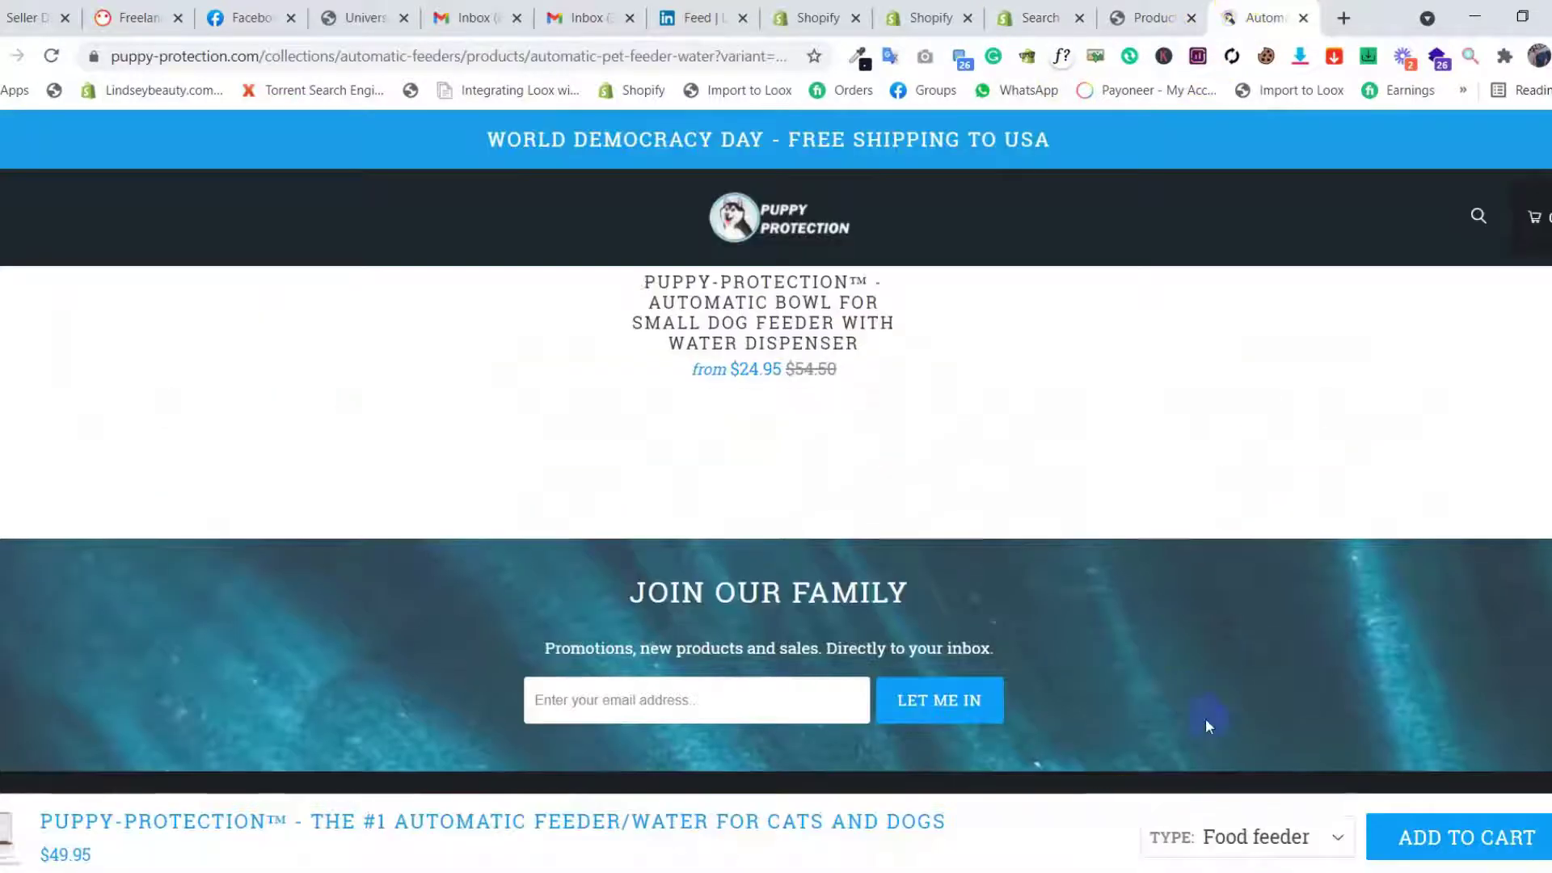
pyautogui.scroll(-3, 1205, 717)
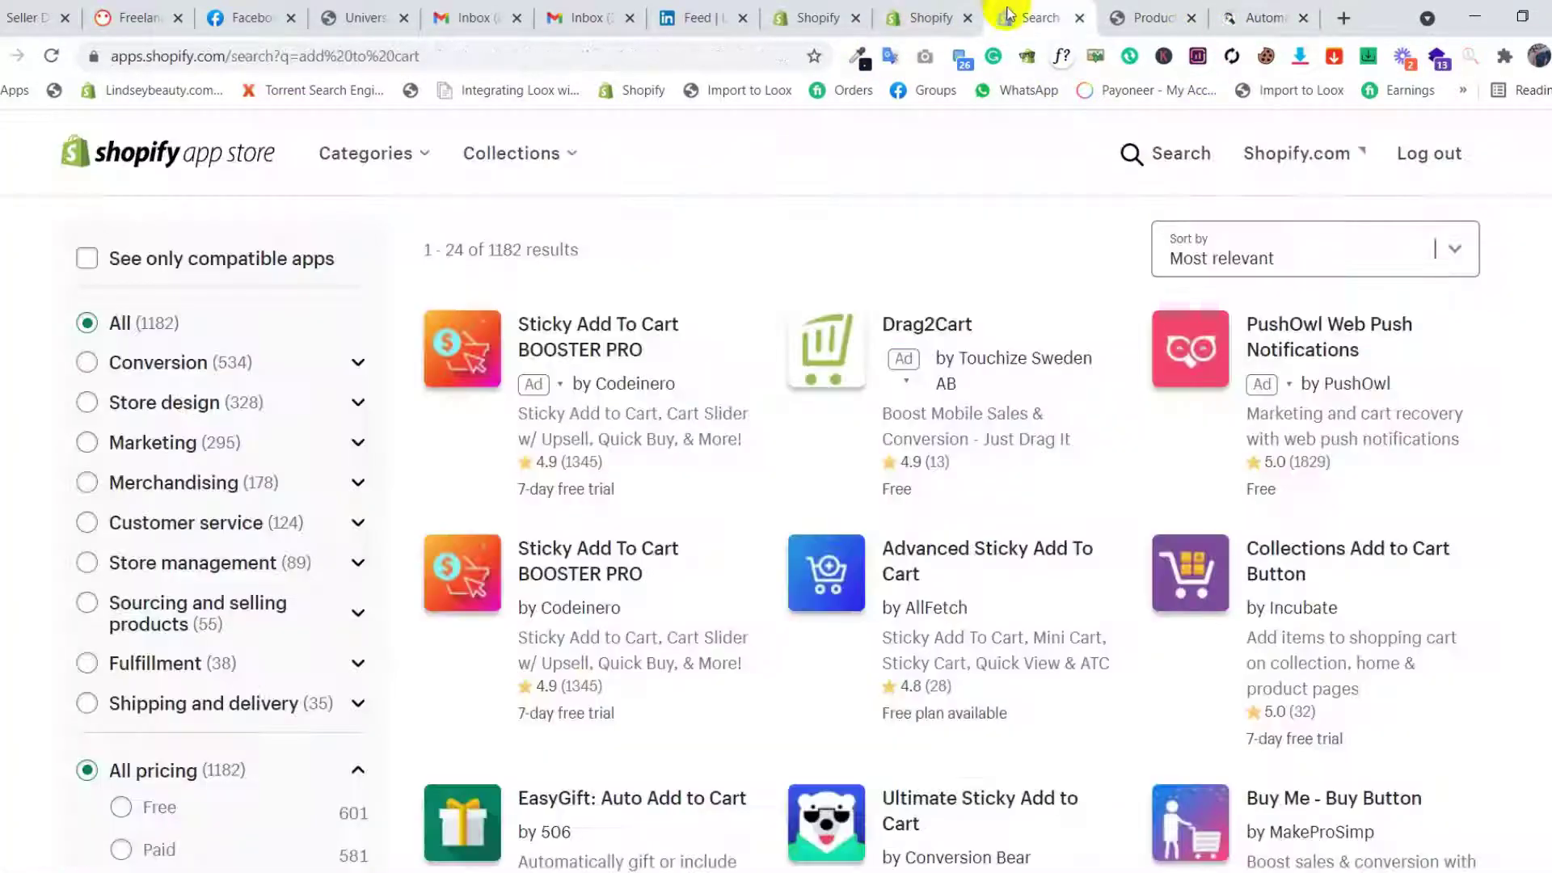
# Step: Back in the app search results, scroll down to Giraffly's Sticky Add to Cart Button Pro
pyautogui.click(1041, 17)
pyautogui.scroll(-10, 965, 509)
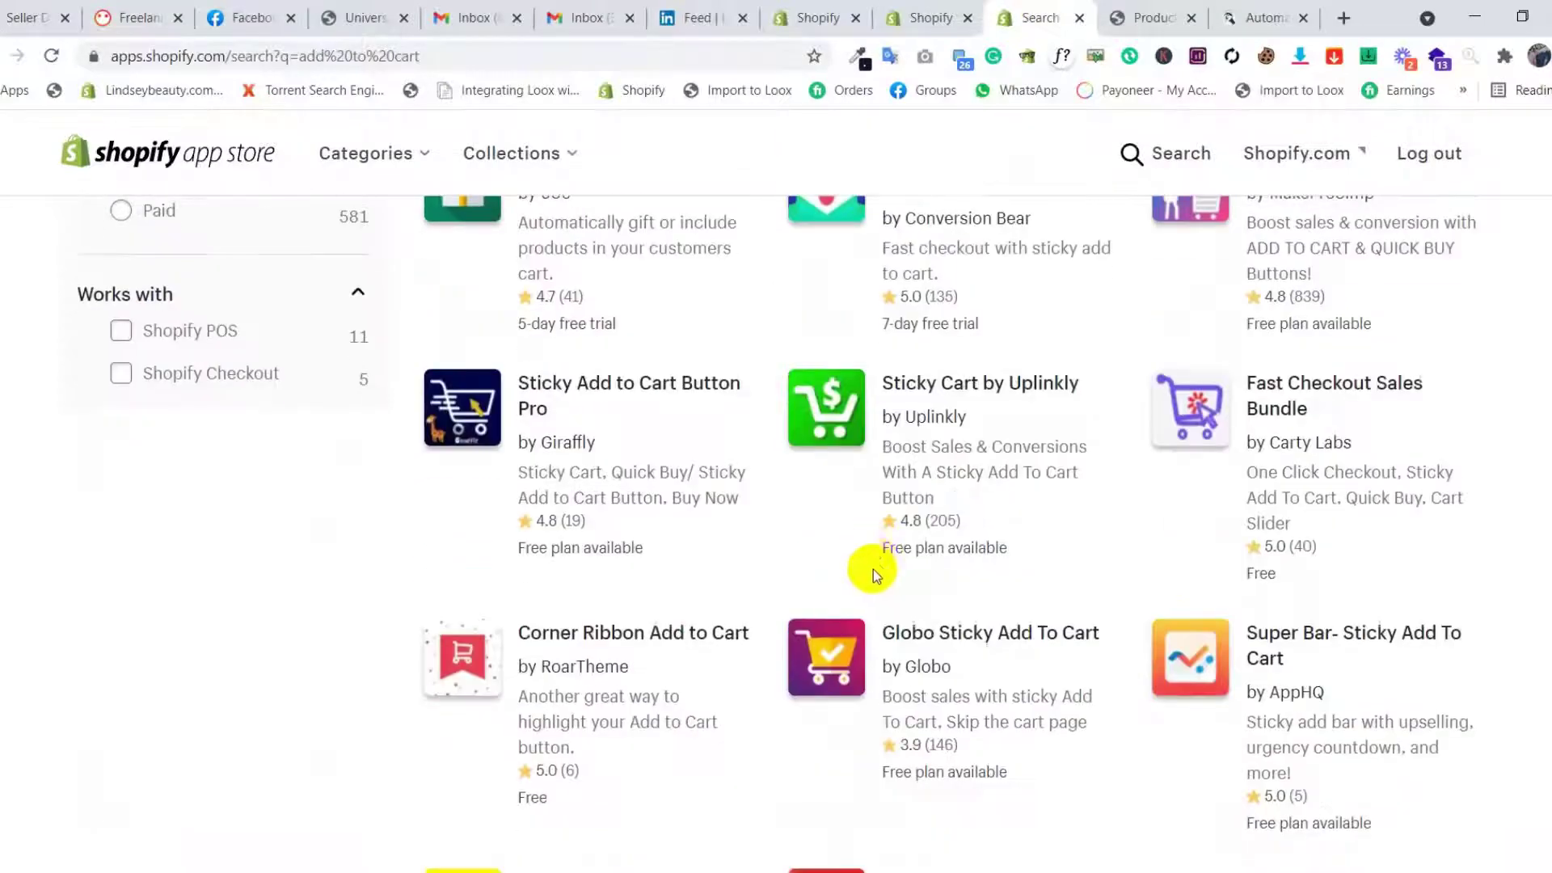
pyautogui.scroll(4, 1164, 412)
pyautogui.scroll(10, 1091, 450)
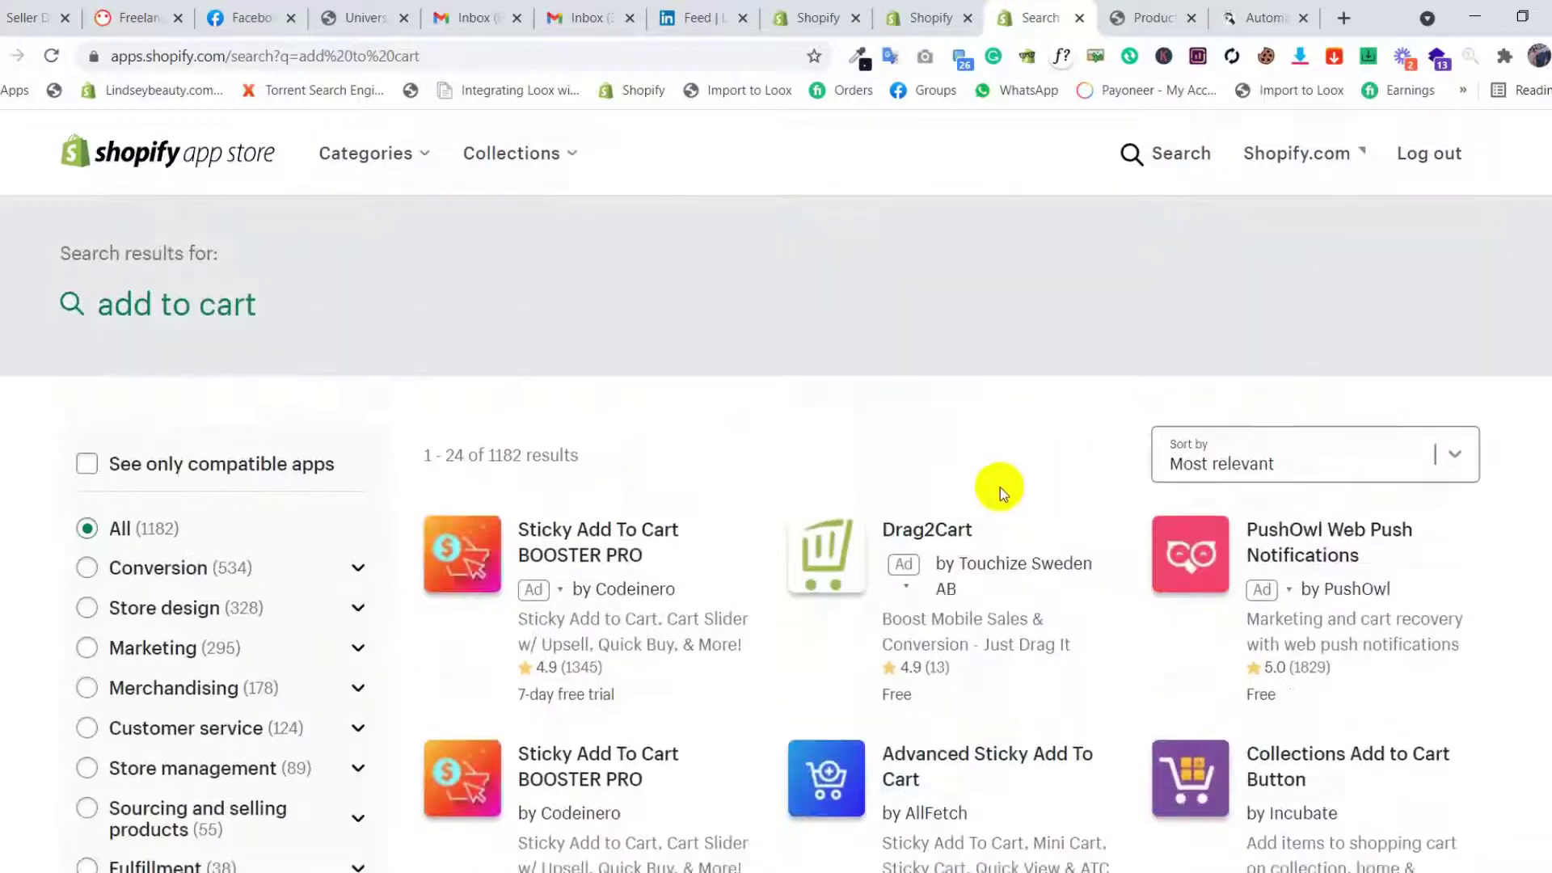
pyautogui.scroll(-6, 997, 485)
pyautogui.scroll(4, 841, 436)
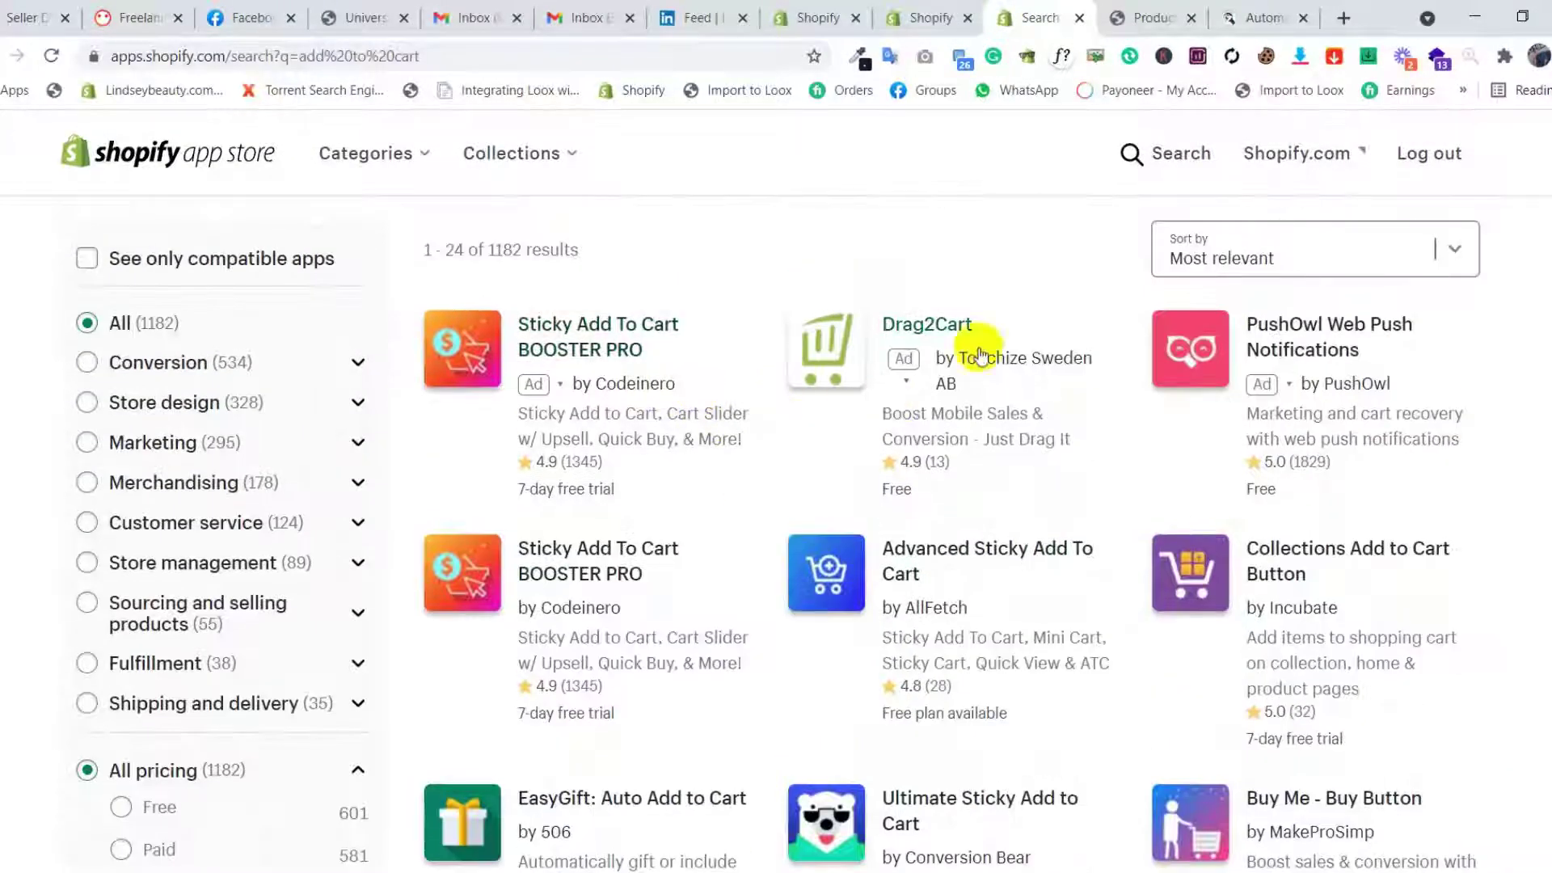
pyautogui.scroll(-4, 1003, 380)
pyautogui.scroll(-3, 913, 663)
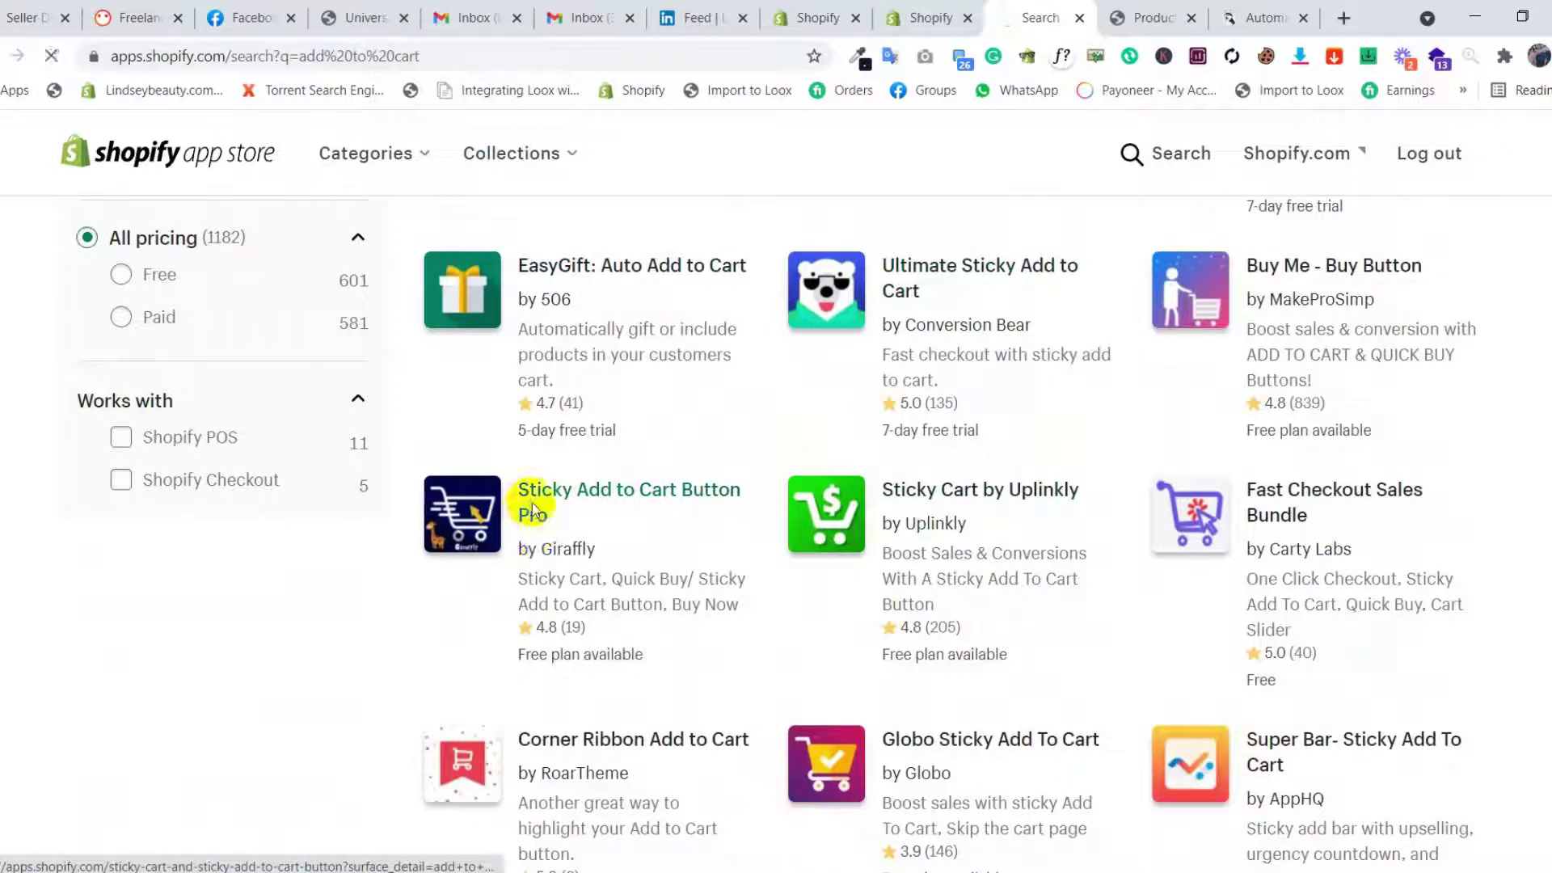
# Step: Open the Sticky Add to Cart Button Pro listing, add the app and approve its installation
pyautogui.click(533, 511)
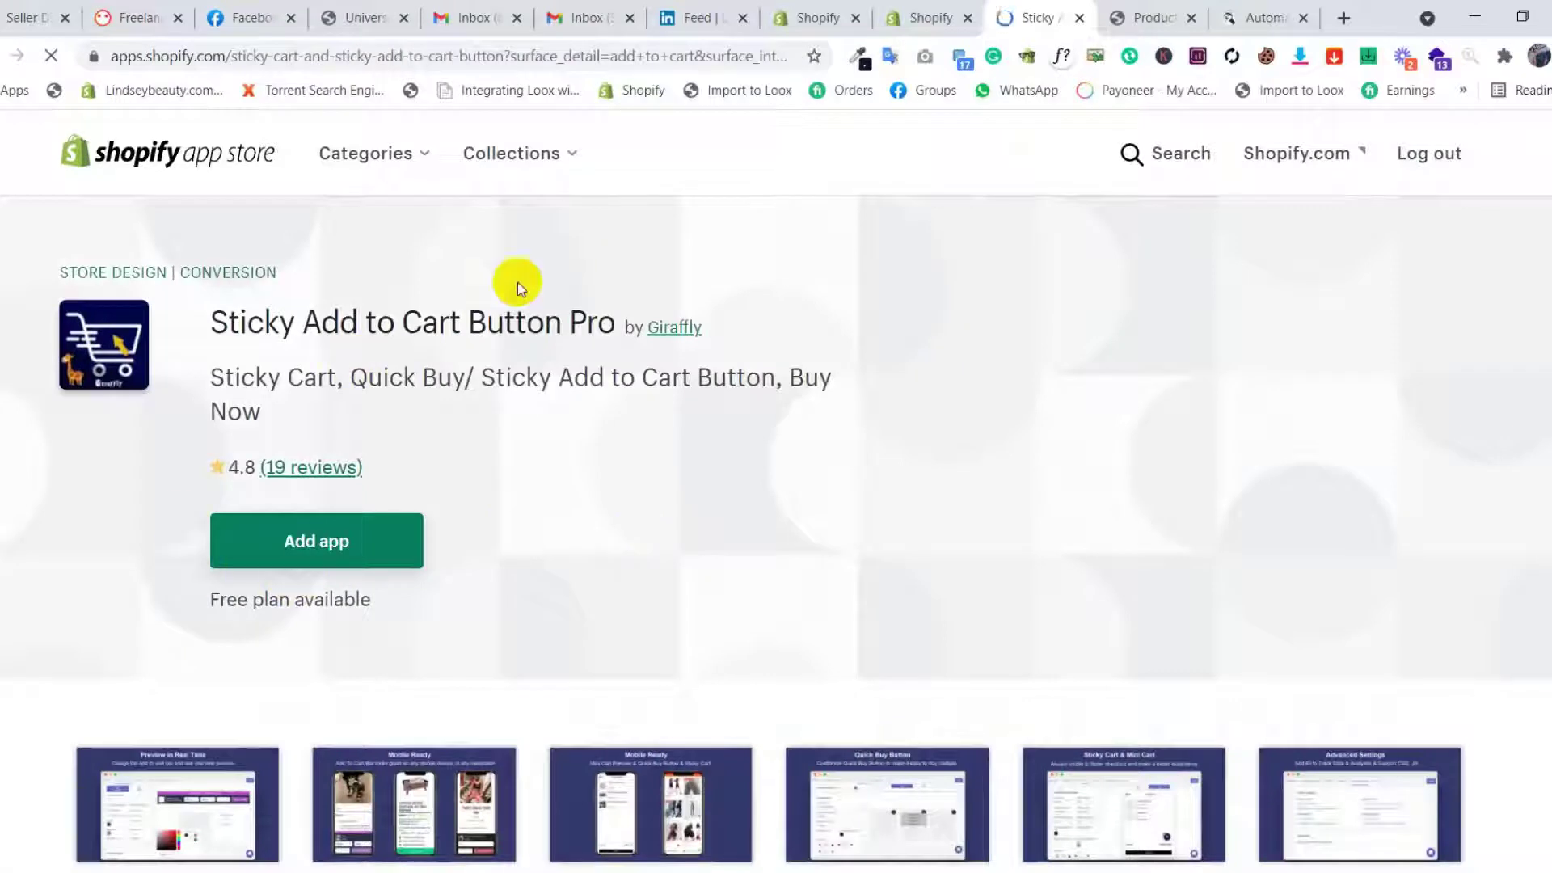
pyautogui.click(377, 547)
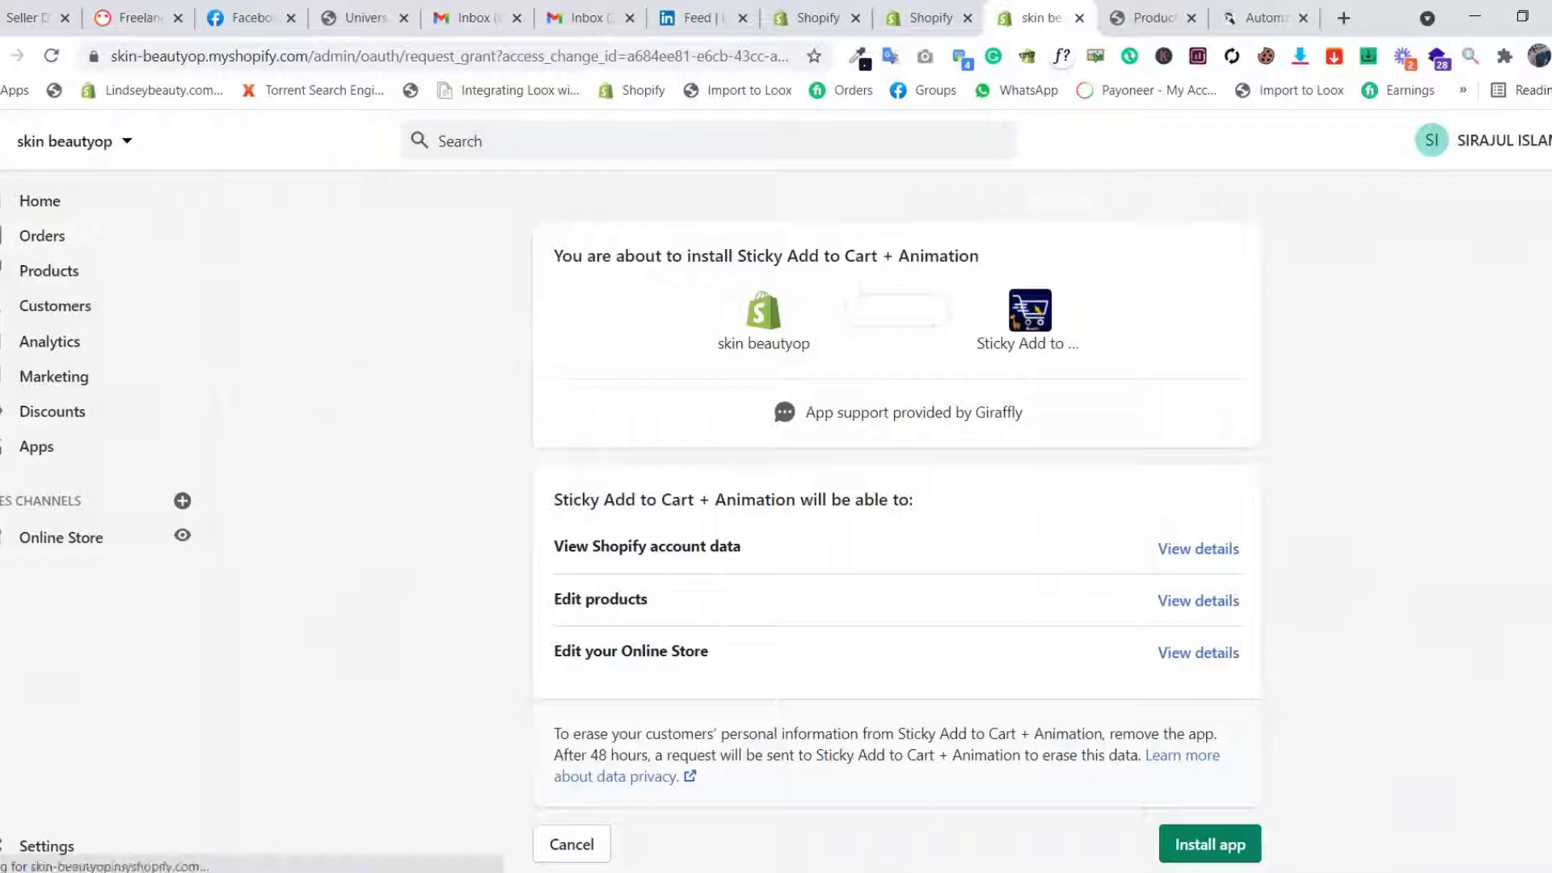
pyautogui.click(1185, 849)
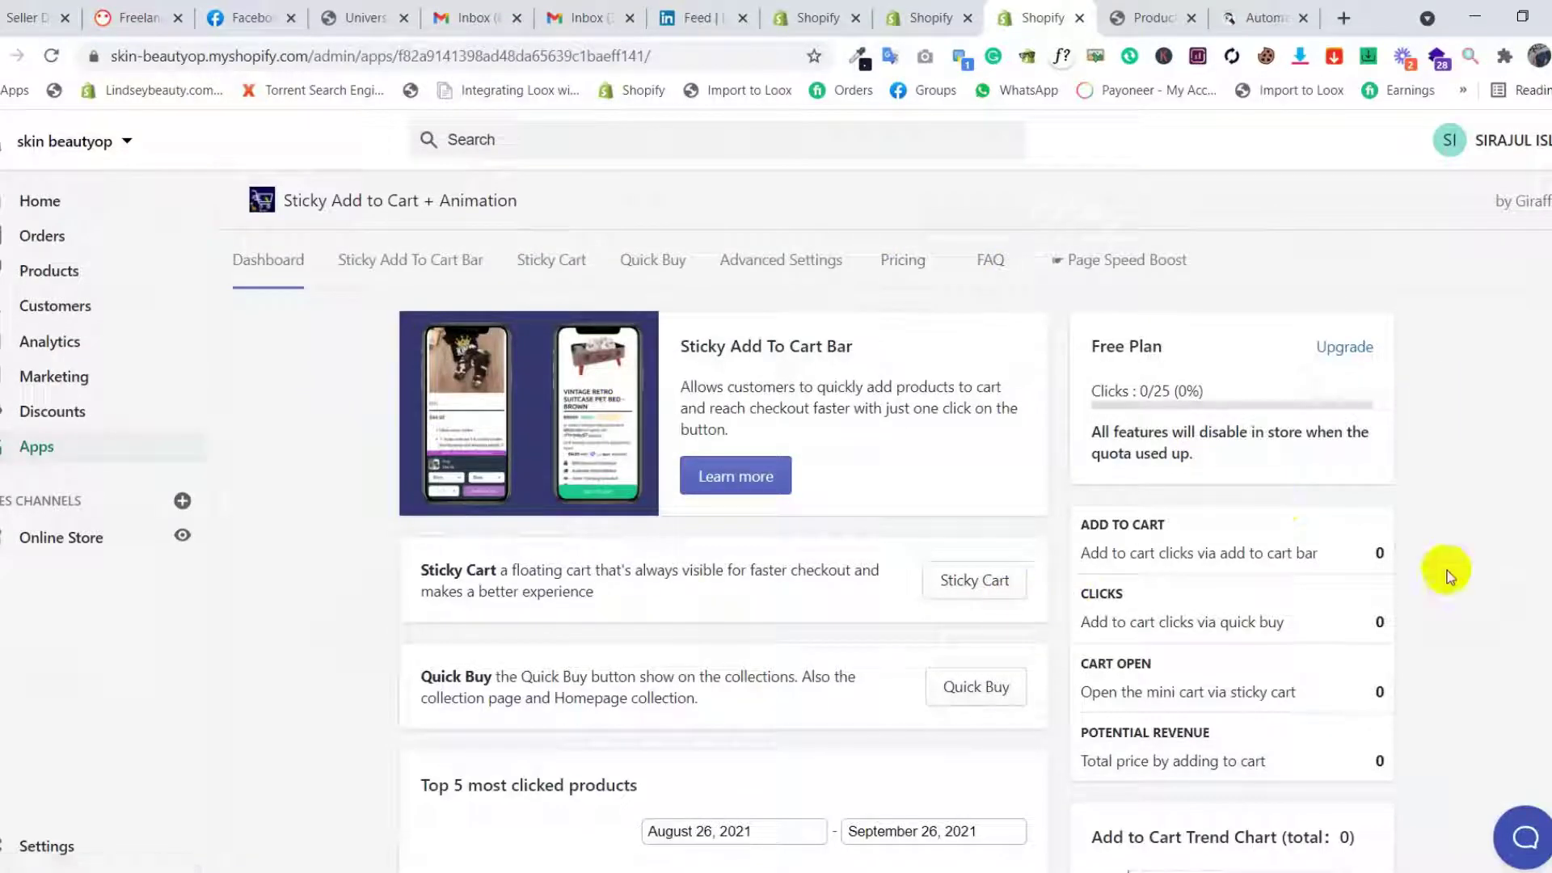
pyautogui.scroll(-10, 1097, 644)
pyautogui.scroll(7, 710, 409)
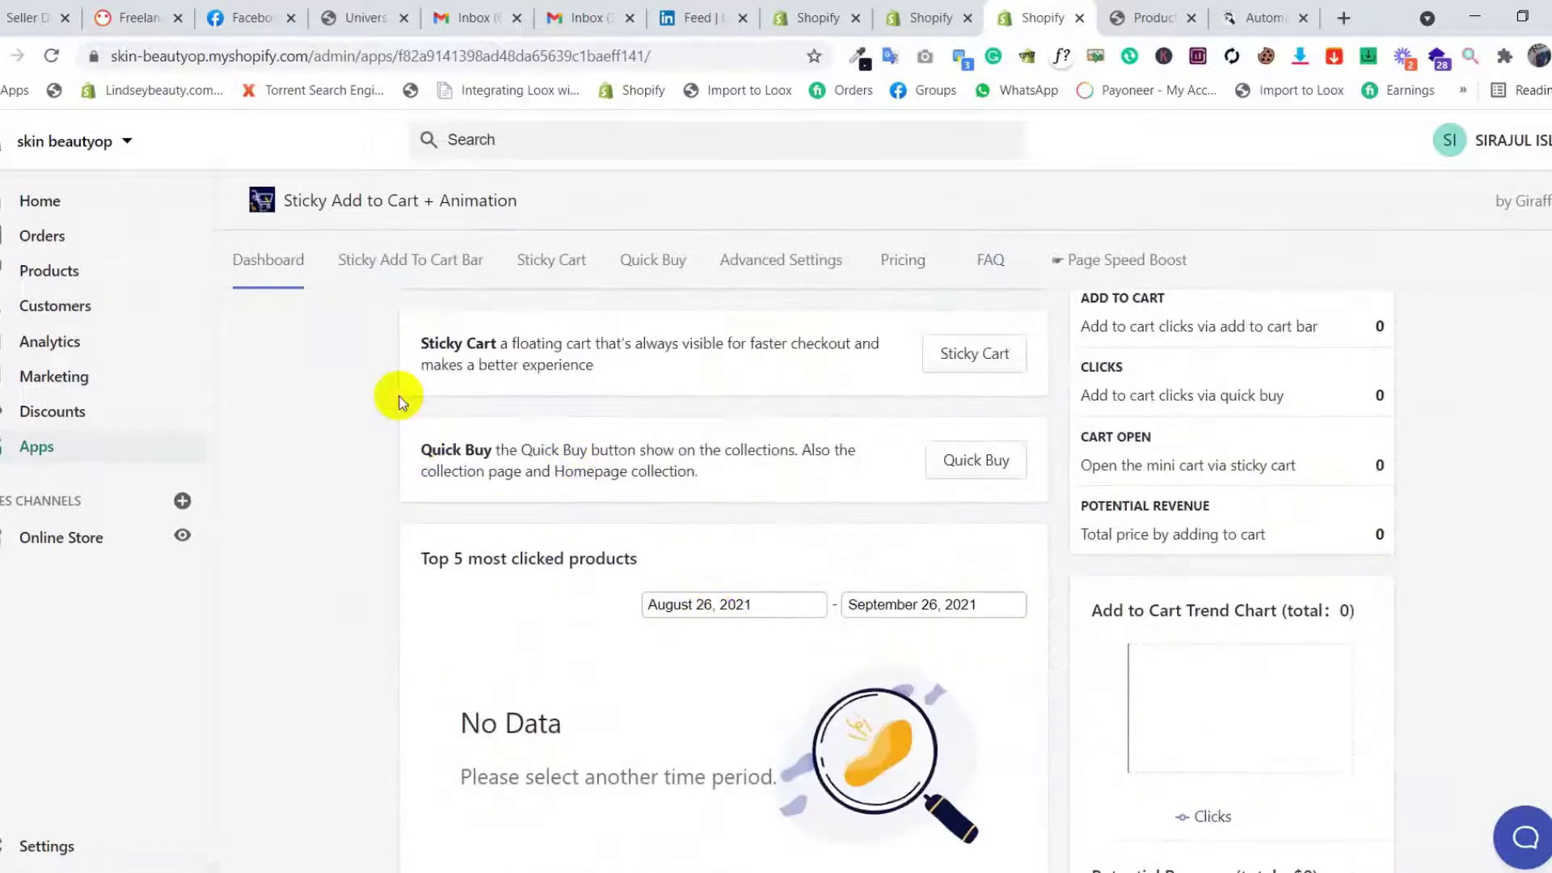
pyautogui.scroll(3, 566, 267)
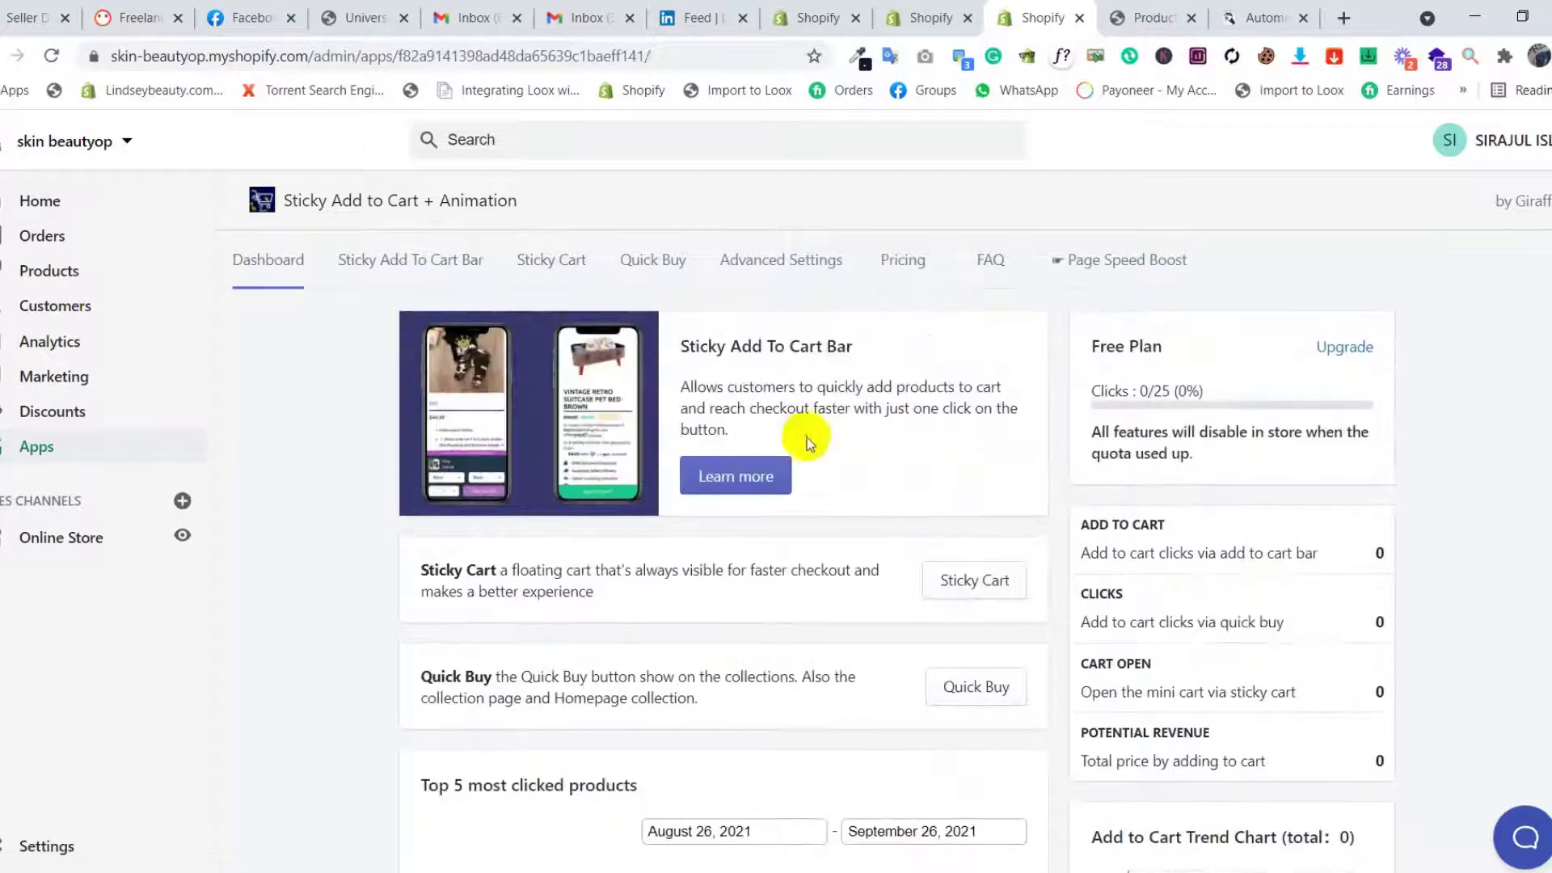
pyautogui.scroll(-5, 809, 436)
pyautogui.scroll(5, 808, 436)
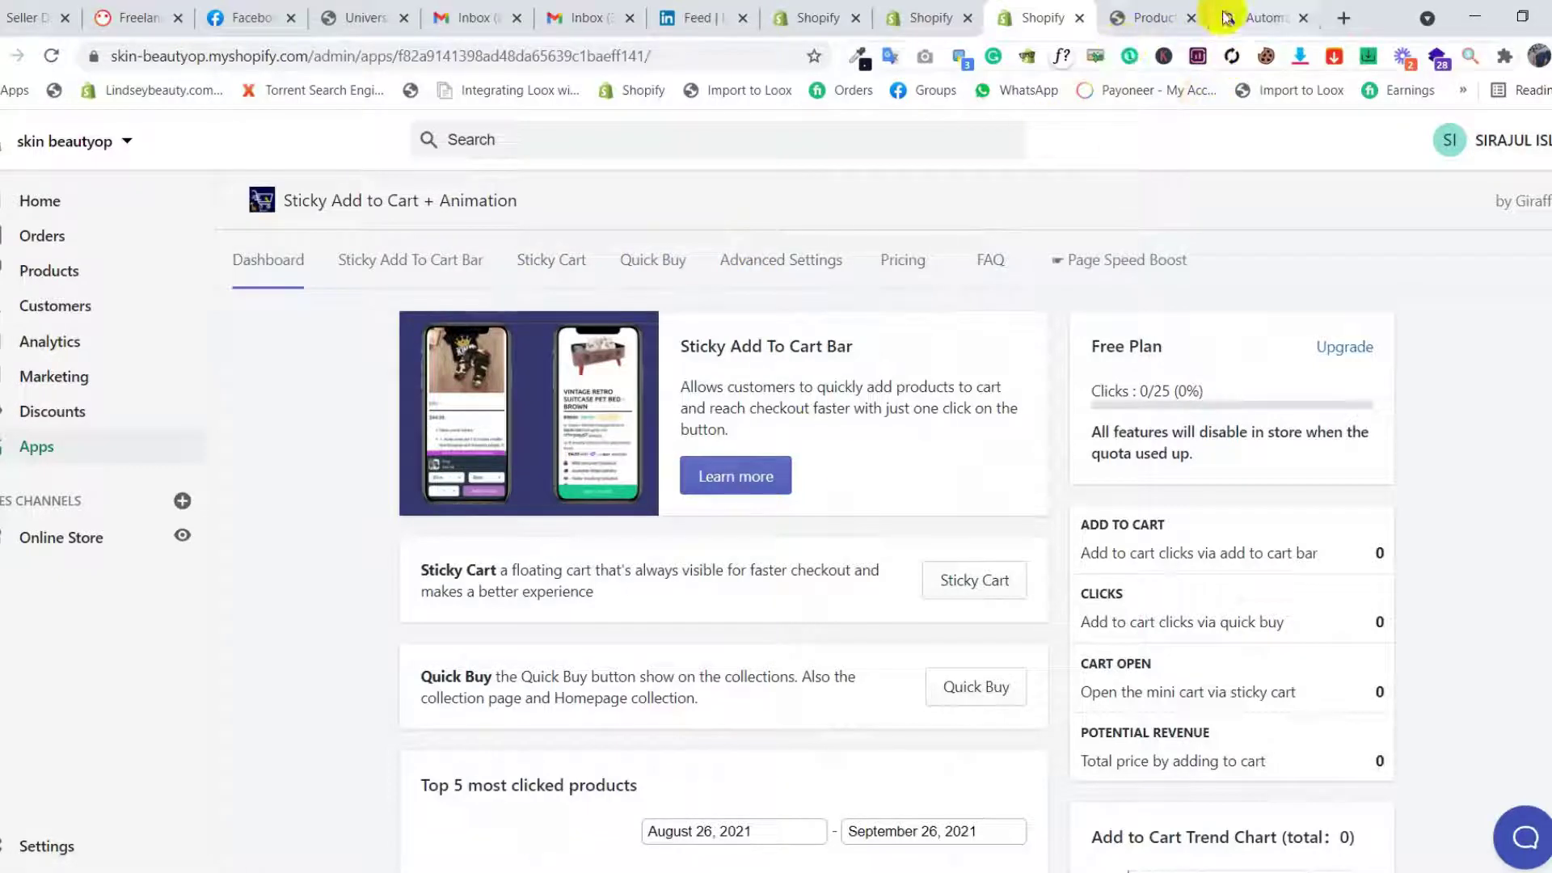
pyautogui.click(1253, 18)
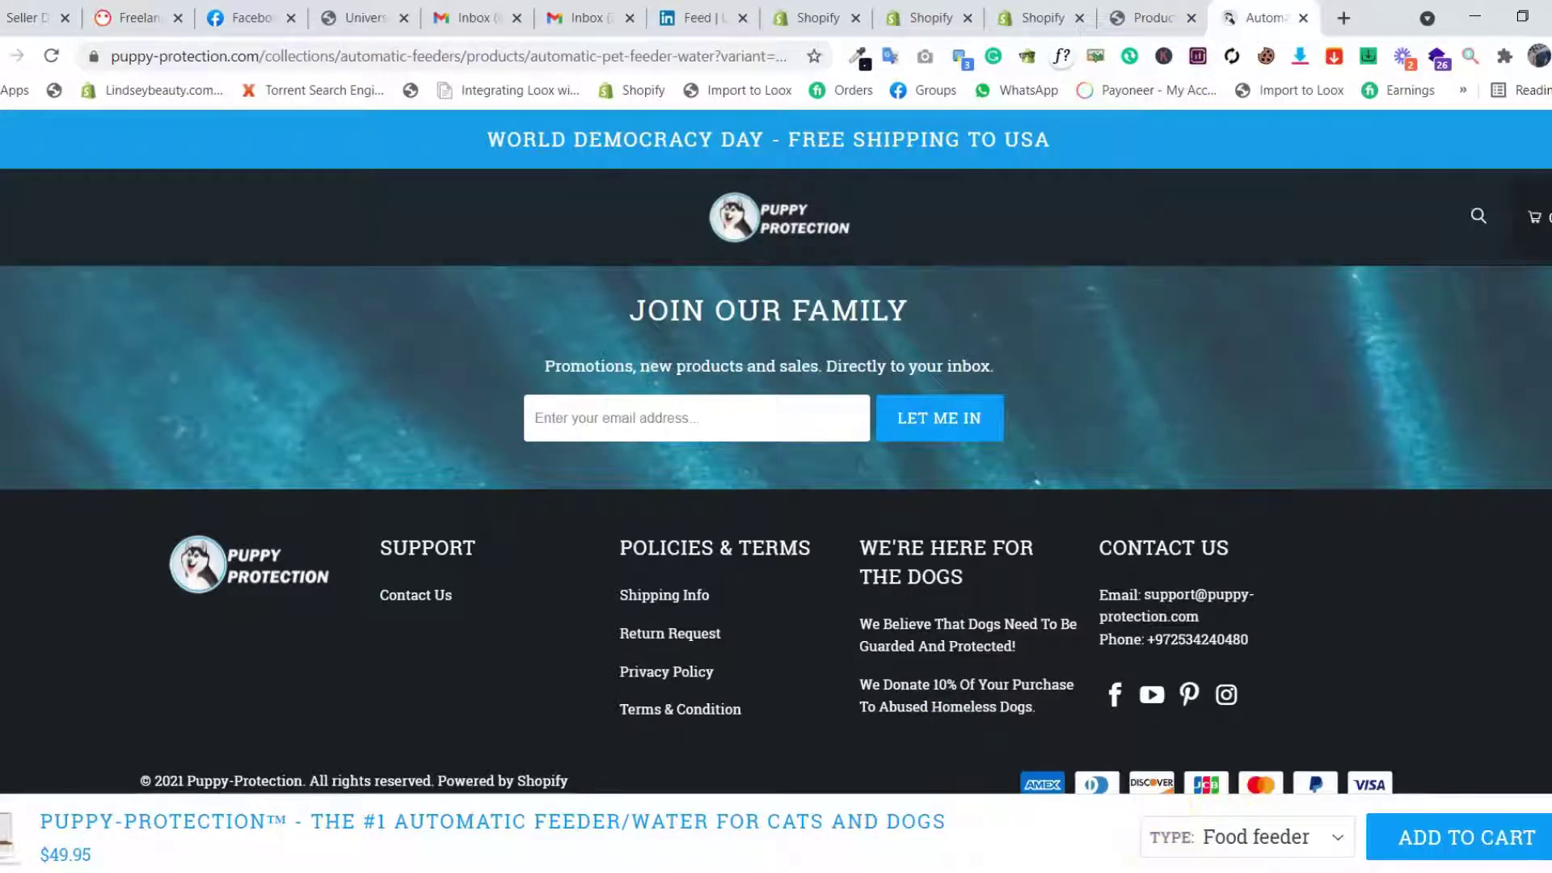
pyautogui.click(1037, 17)
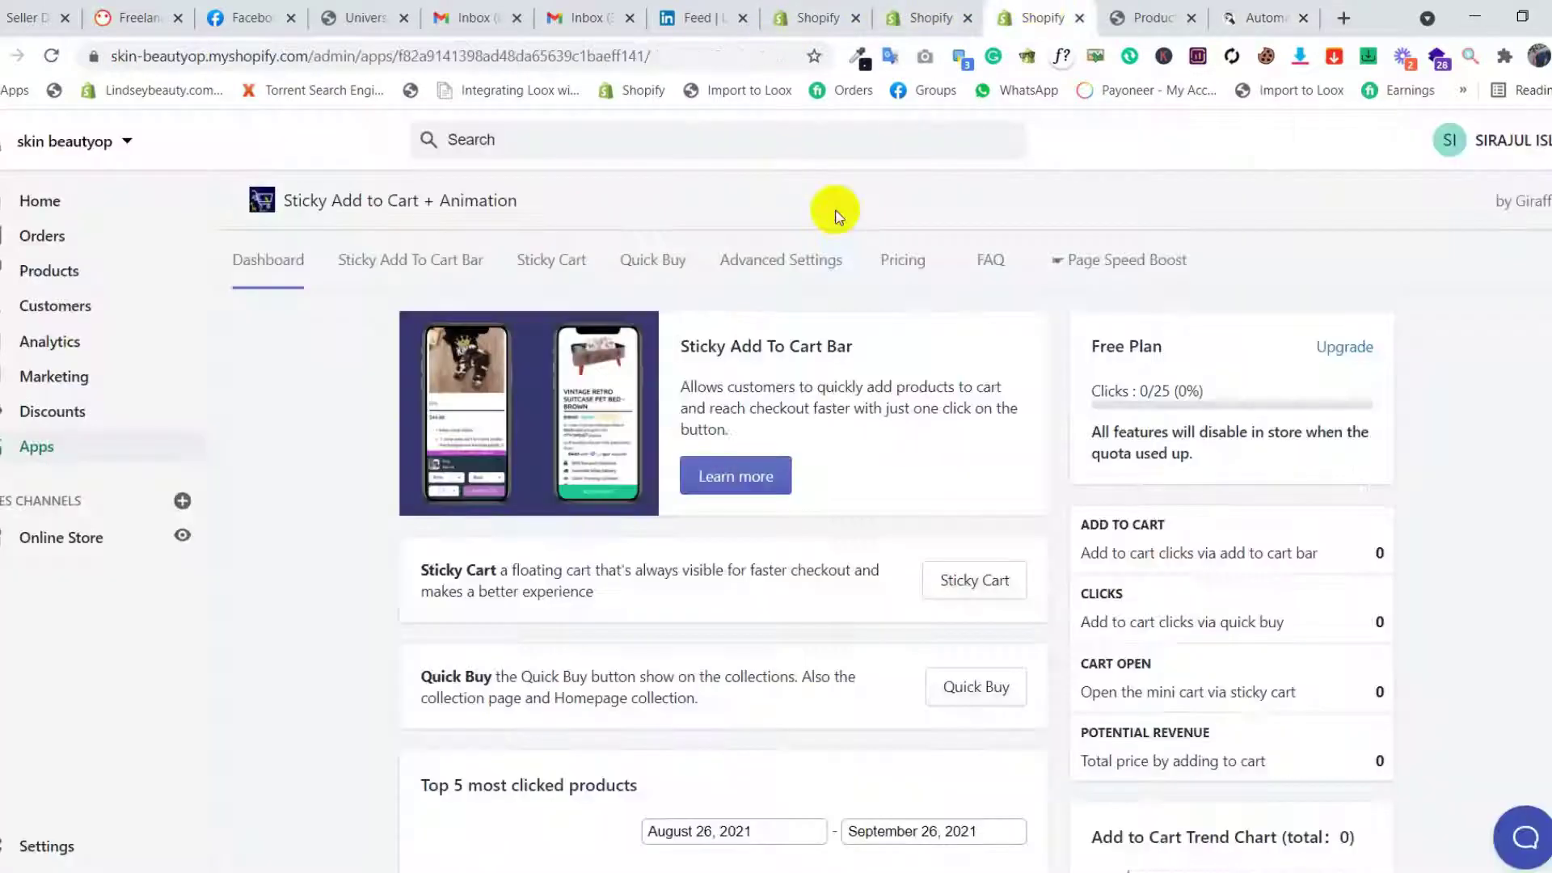
# Step: Switch on the Sticky Add to Cart toggle and scroll down to Design Settings
pyautogui.click(407, 275)
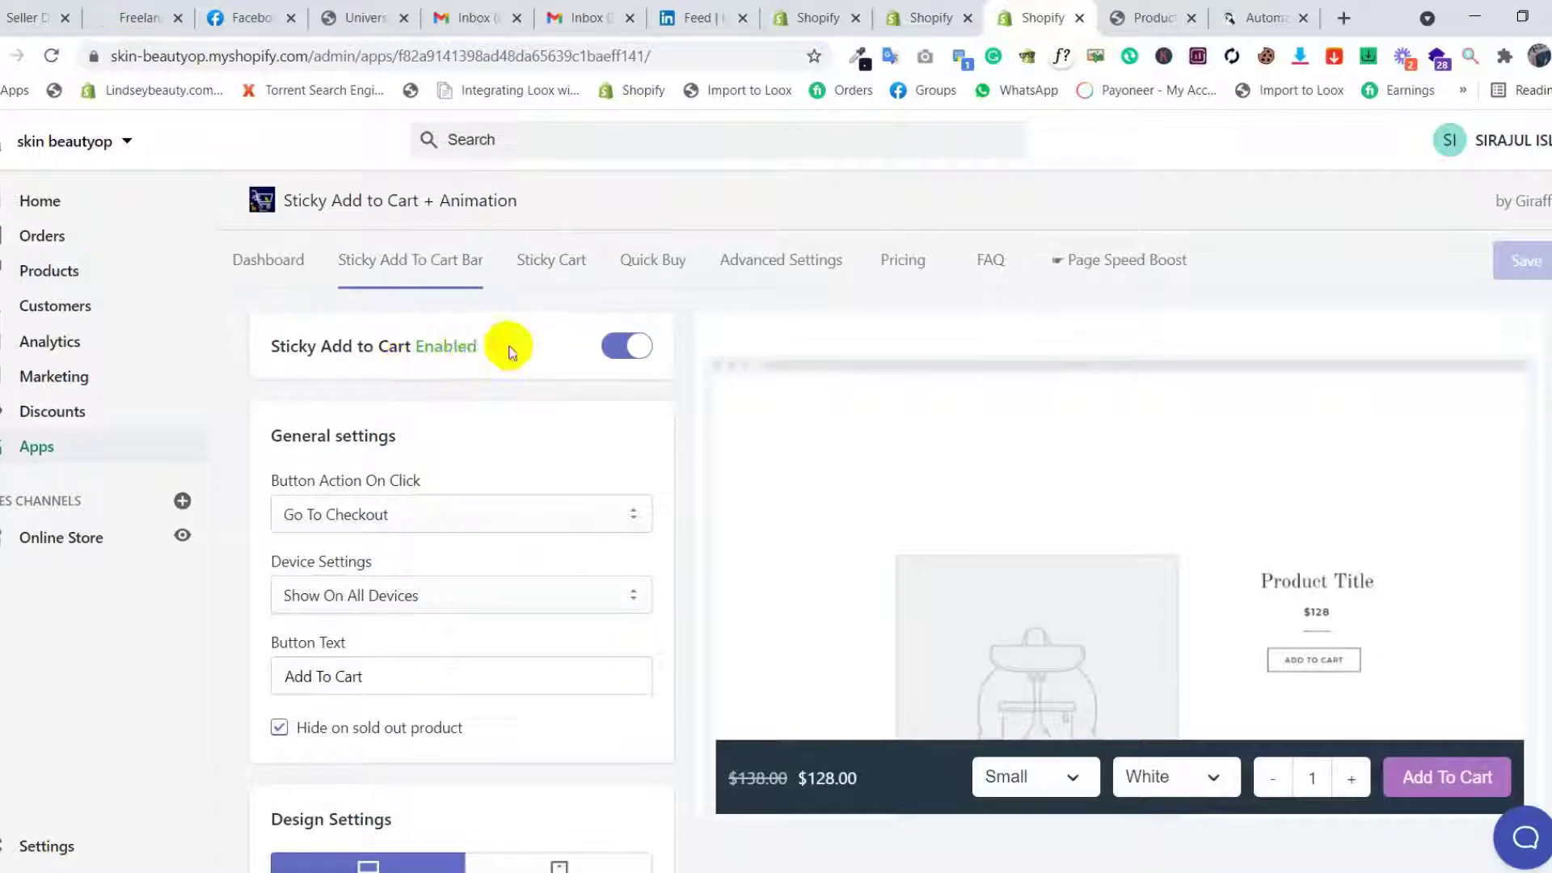
pyautogui.click(620, 348)
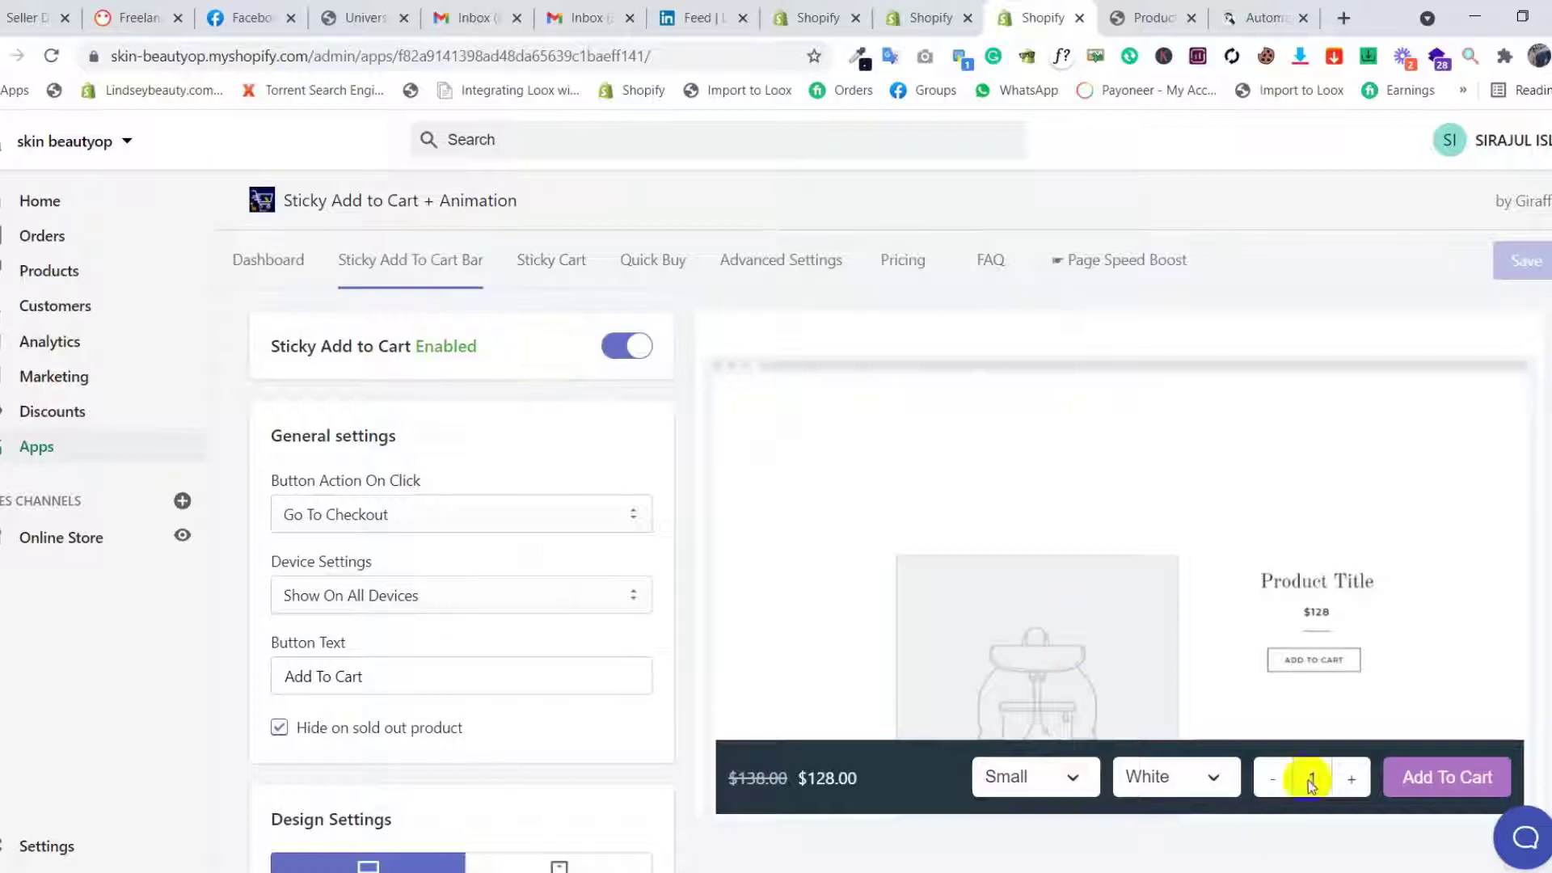
pyautogui.scroll(-5, 1095, 783)
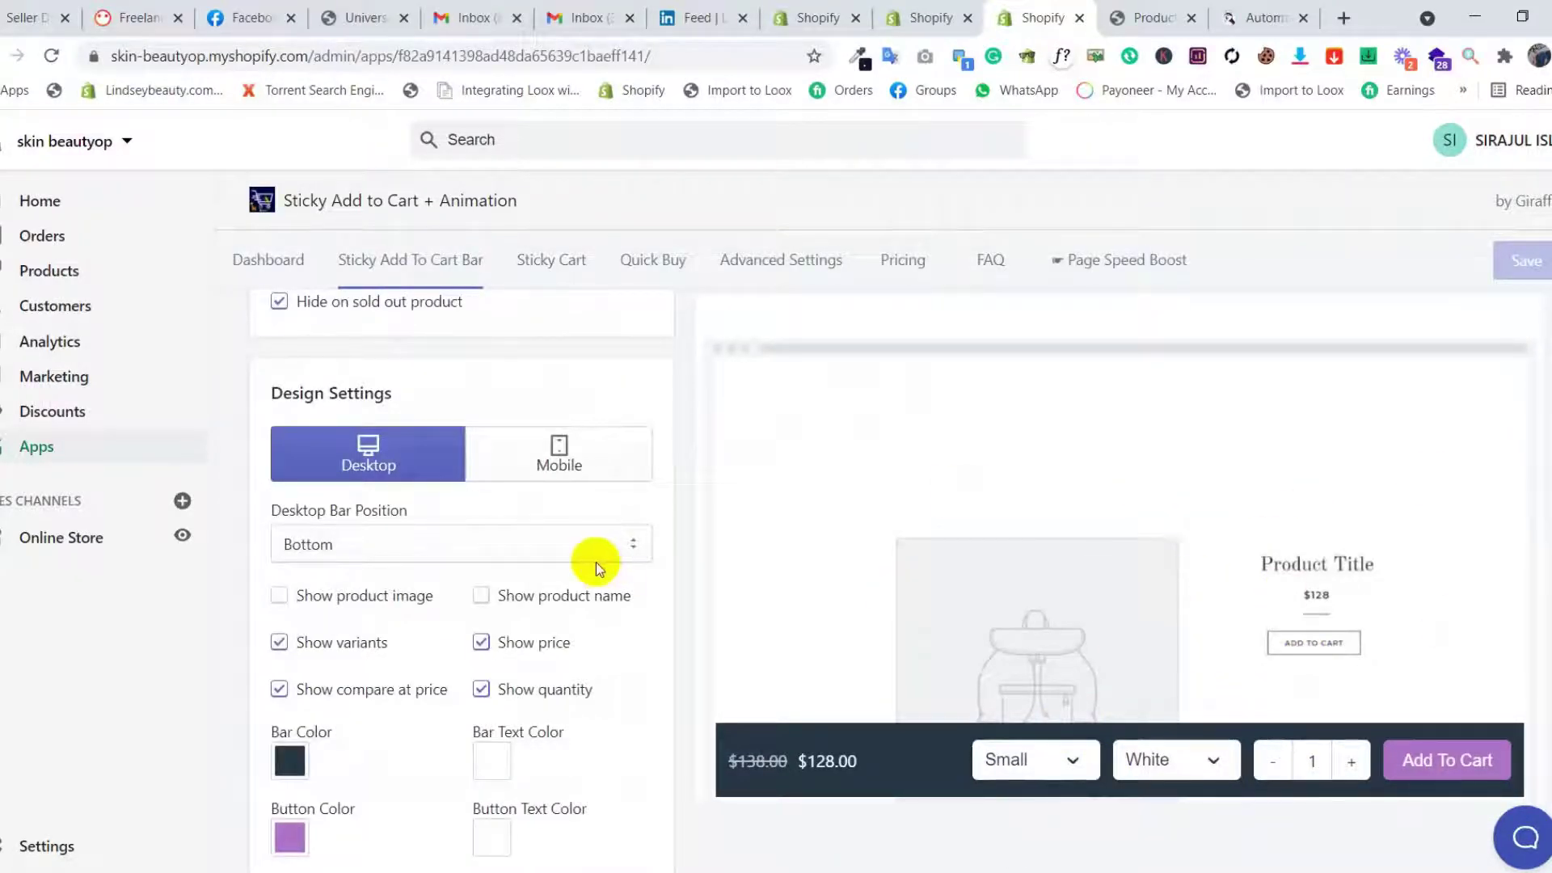
pyautogui.scroll(5, 582, 566)
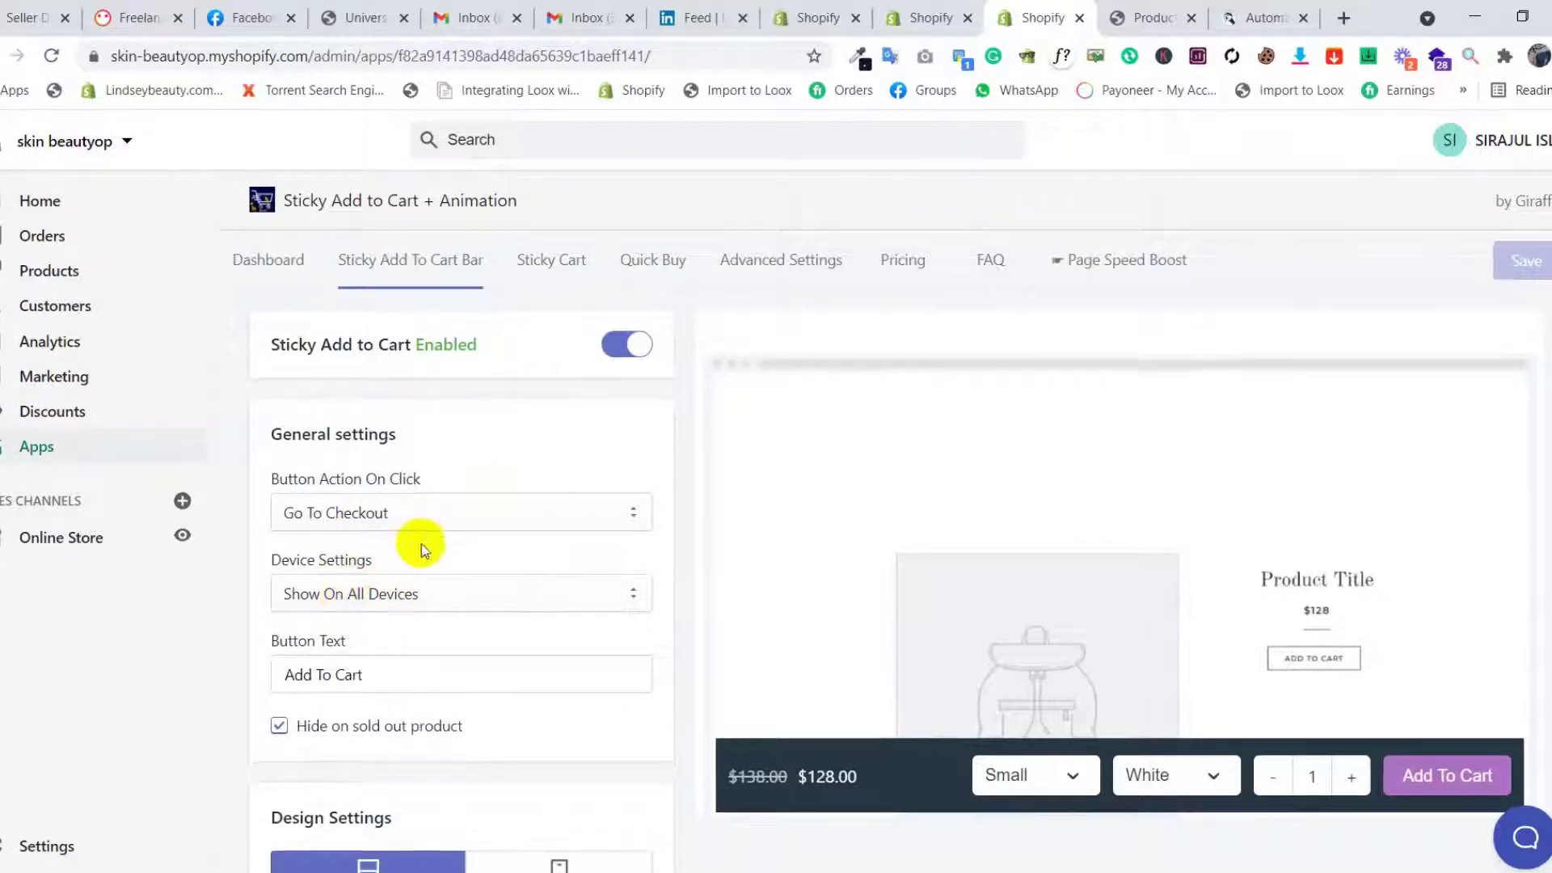
pyautogui.scroll(-3, 418, 543)
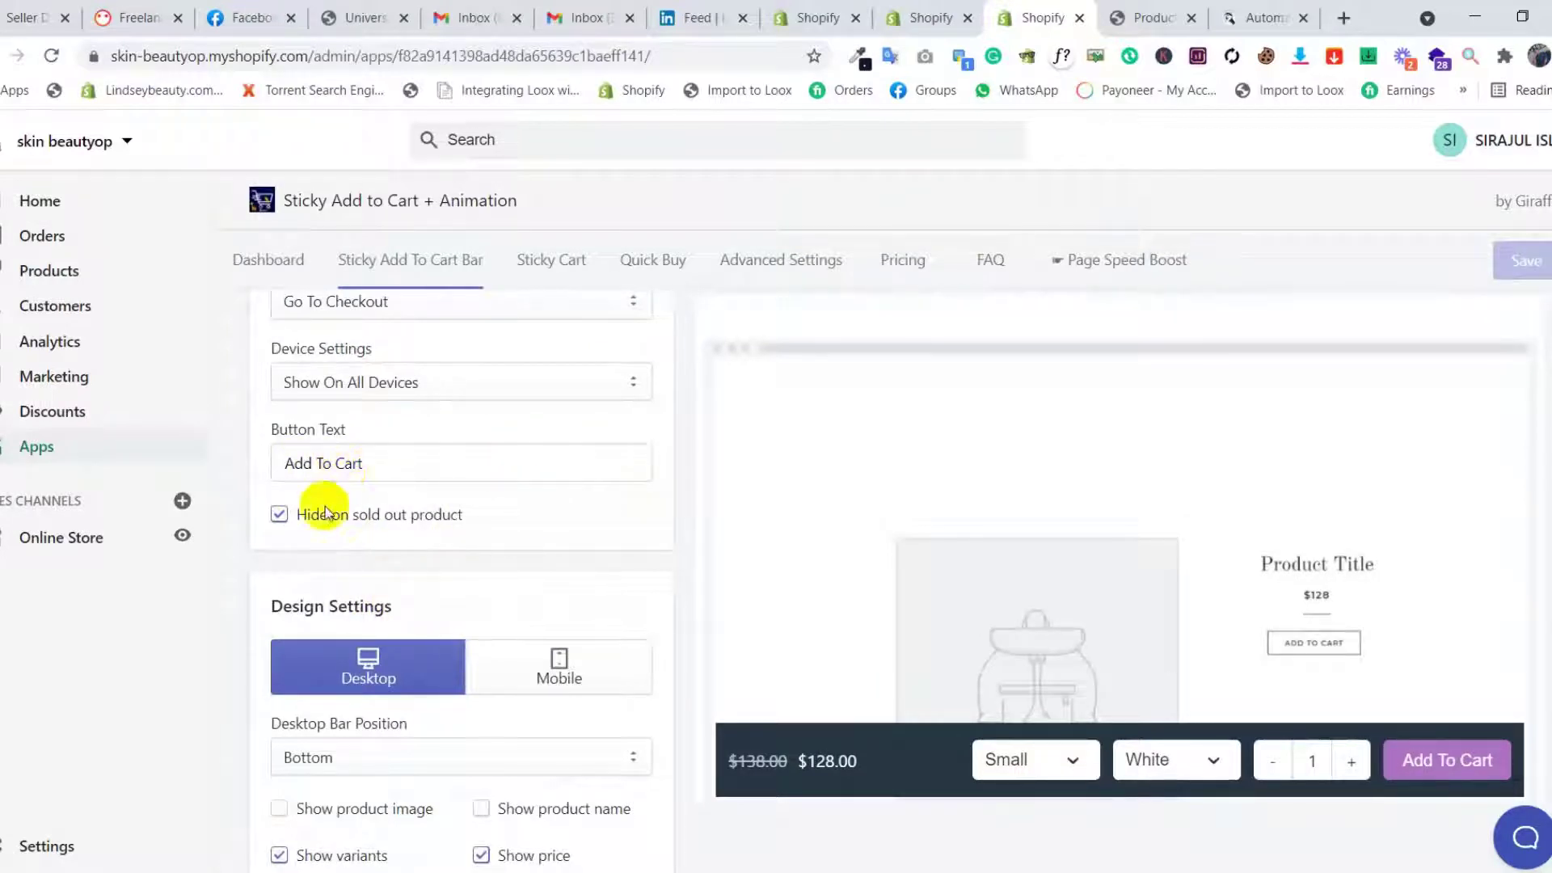
pyautogui.scroll(-2, 464, 614)
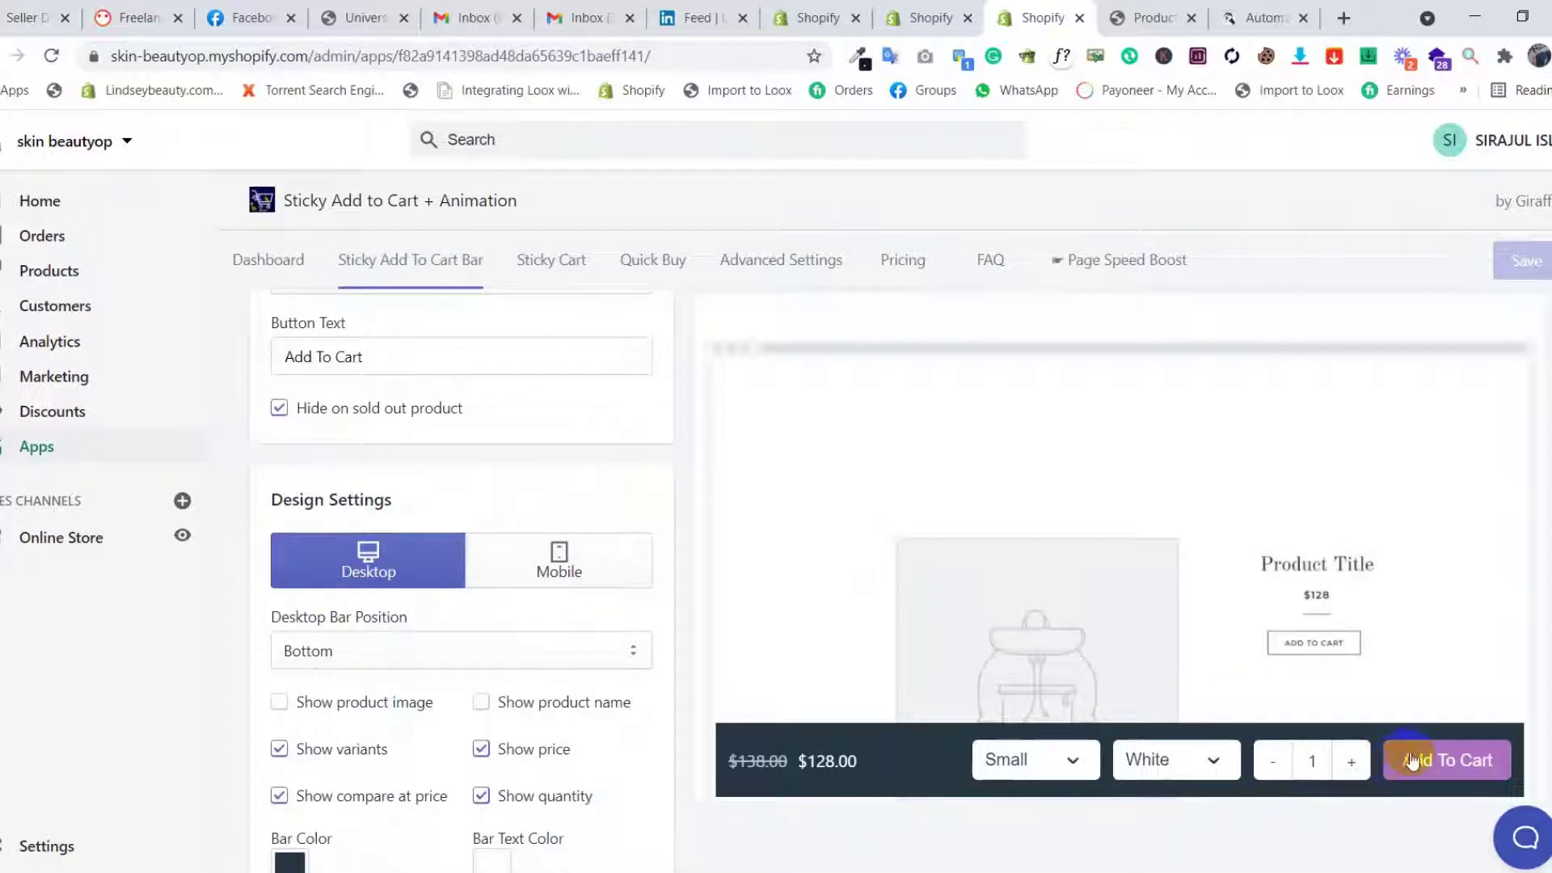
# Step: Preview the mobile and desktop layouts, trying Top then keeping Bottom as desktop bar position
pyautogui.click(523, 579)
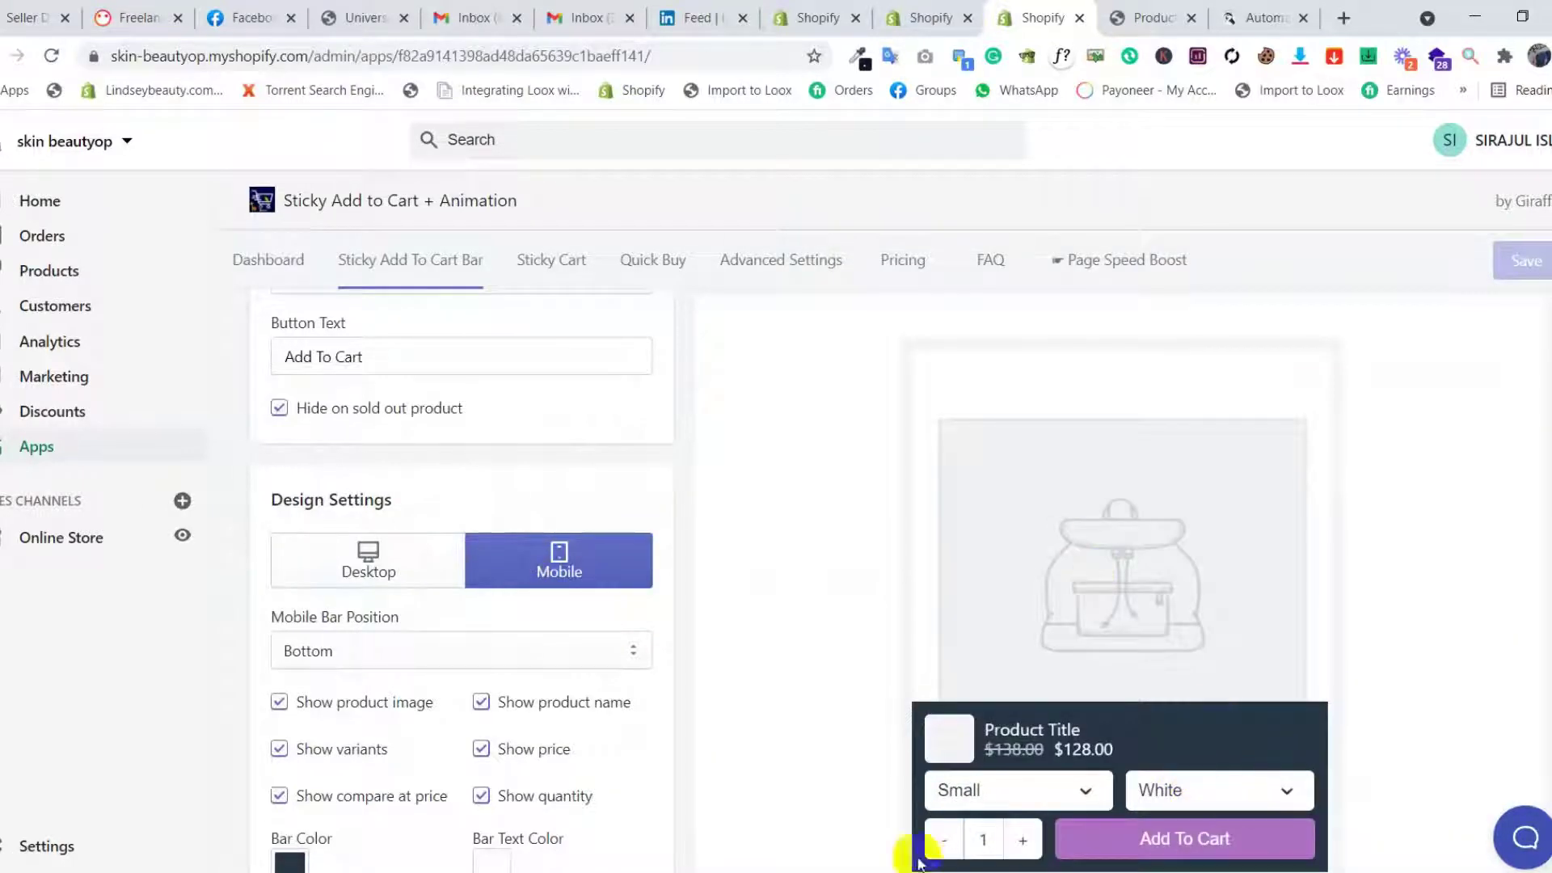
pyautogui.click(370, 576)
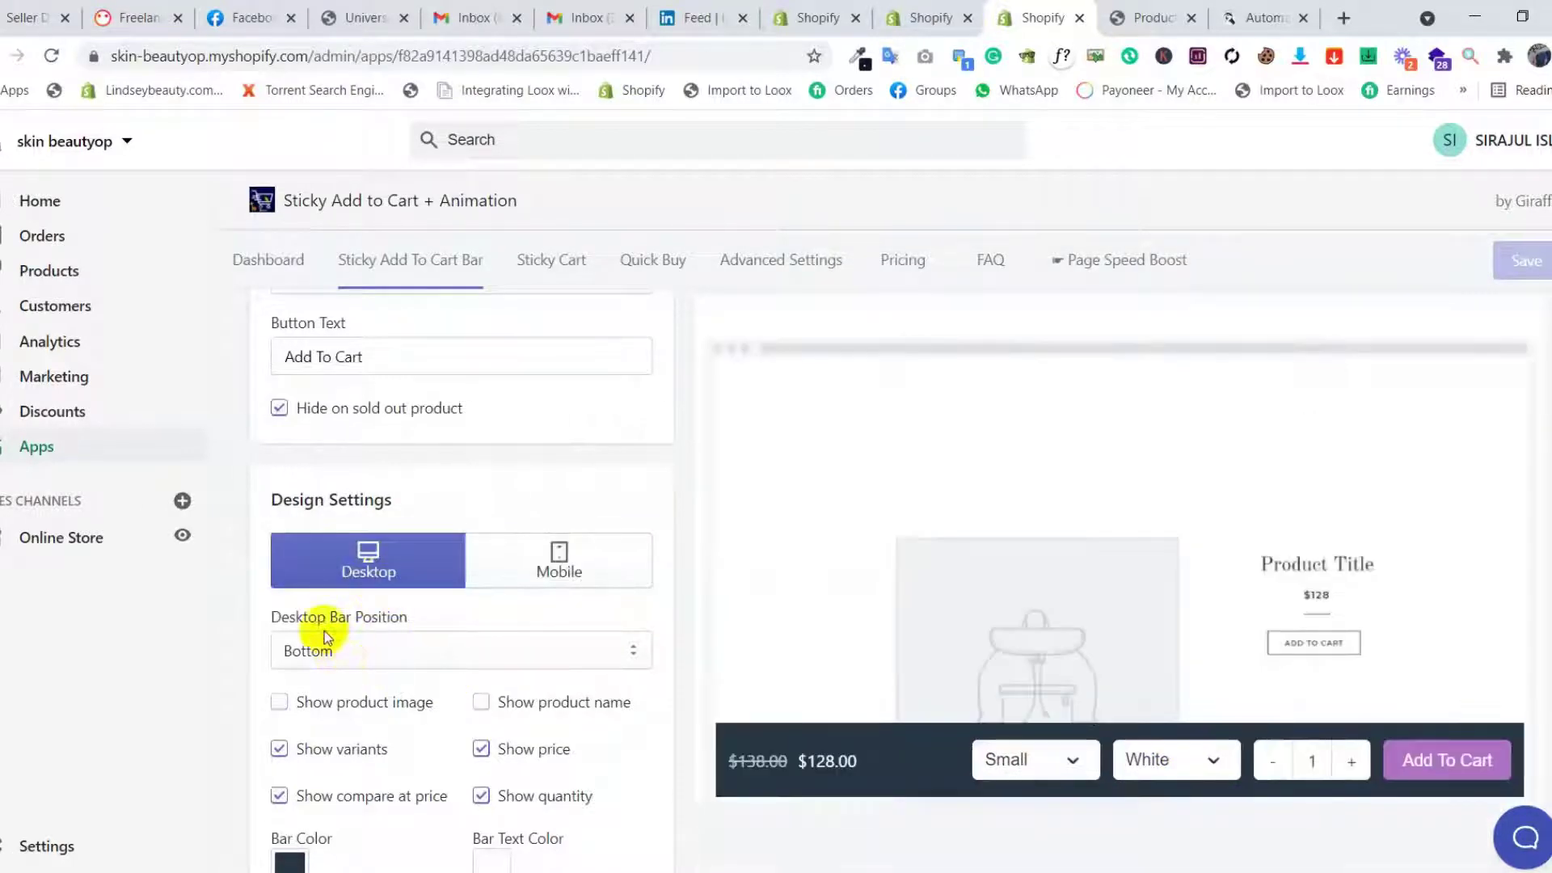
pyautogui.click(389, 646)
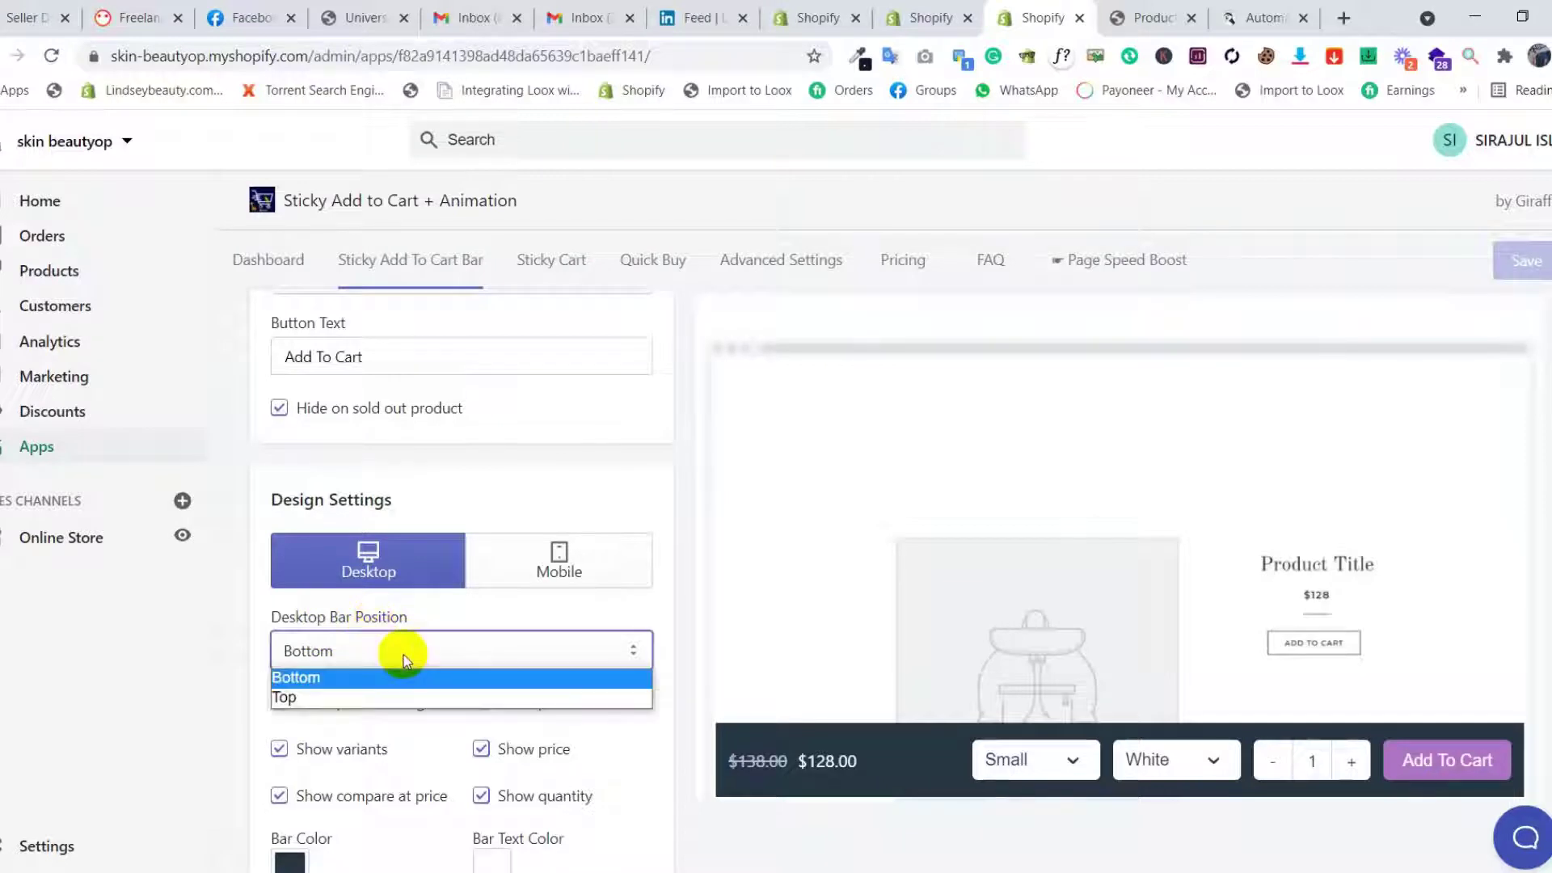
pyautogui.click(356, 695)
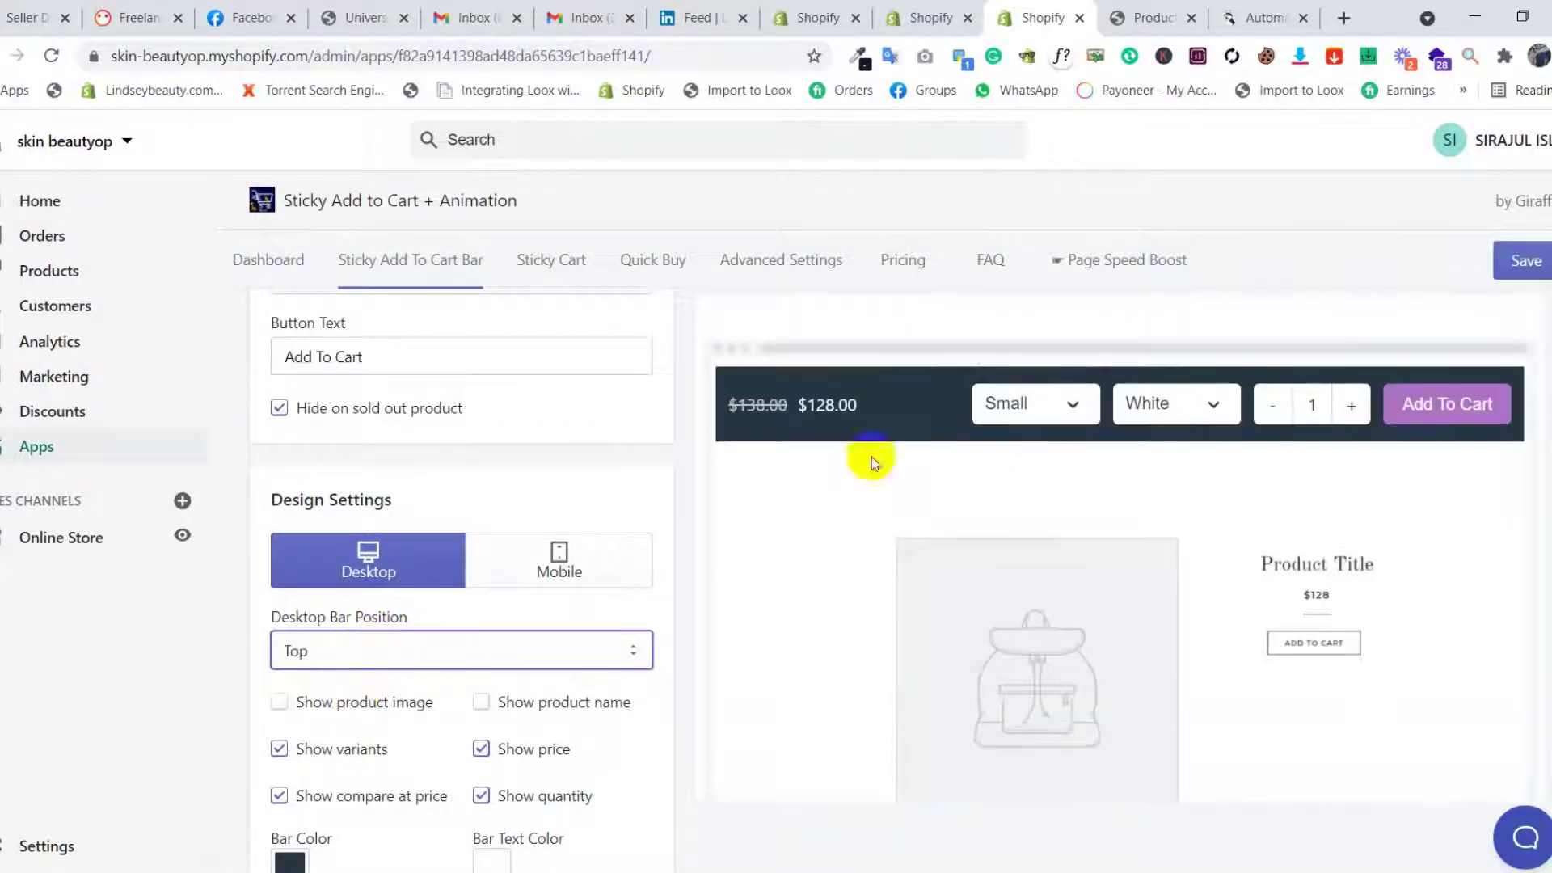
pyautogui.click(512, 653)
pyautogui.click(390, 677)
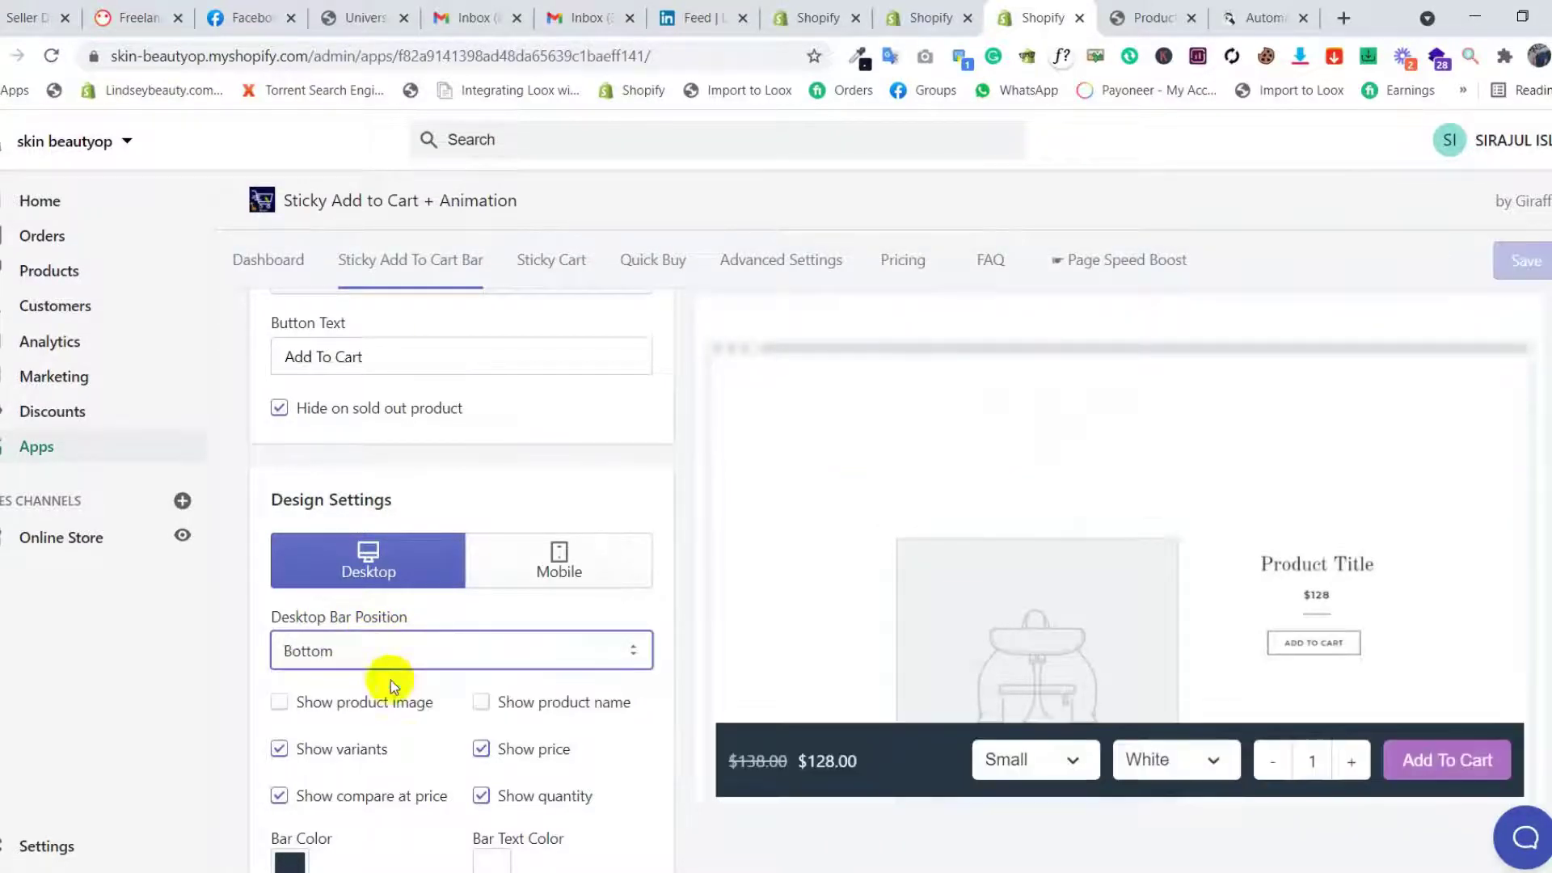
pyautogui.scroll(-4, 312, 537)
pyautogui.scroll(1, 312, 476)
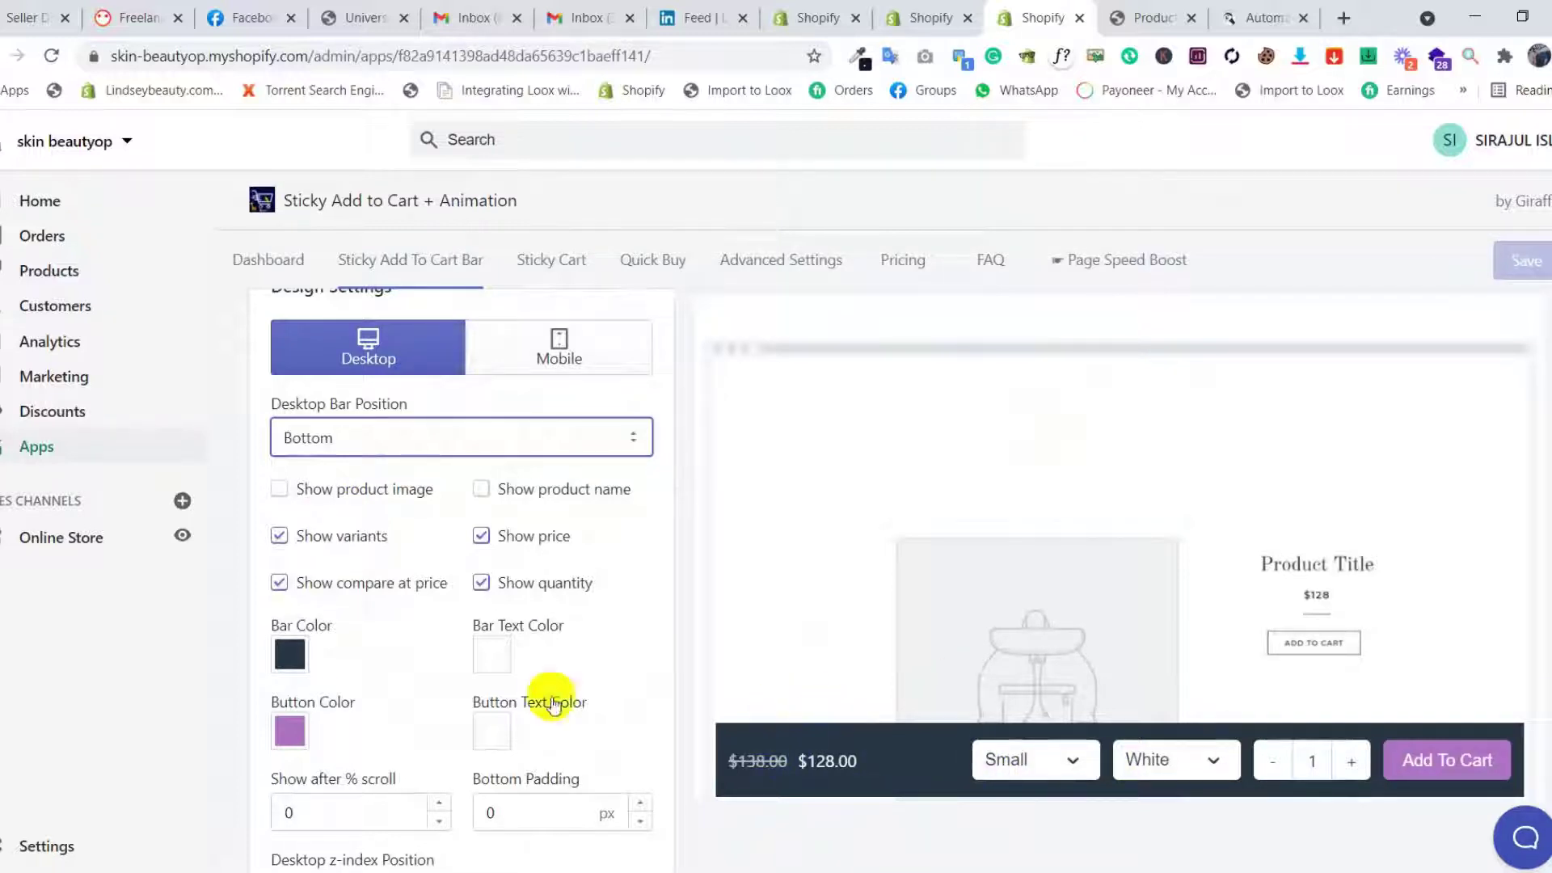
# Step: Tick Show product image and Show product name, keeping quantity and price visible
pyautogui.click(284, 490)
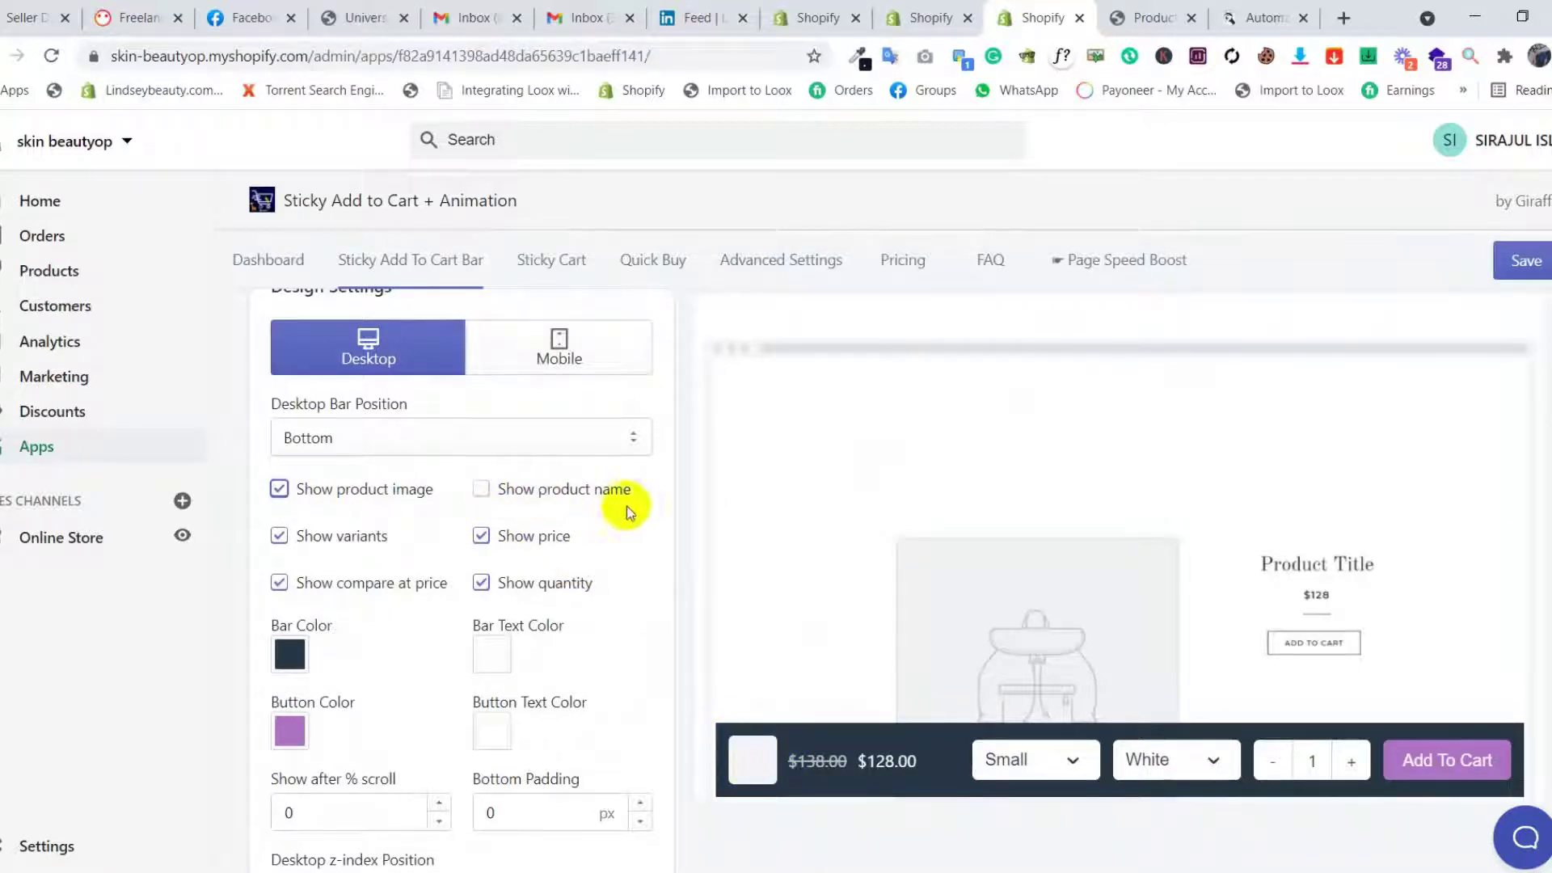
pyautogui.click(482, 489)
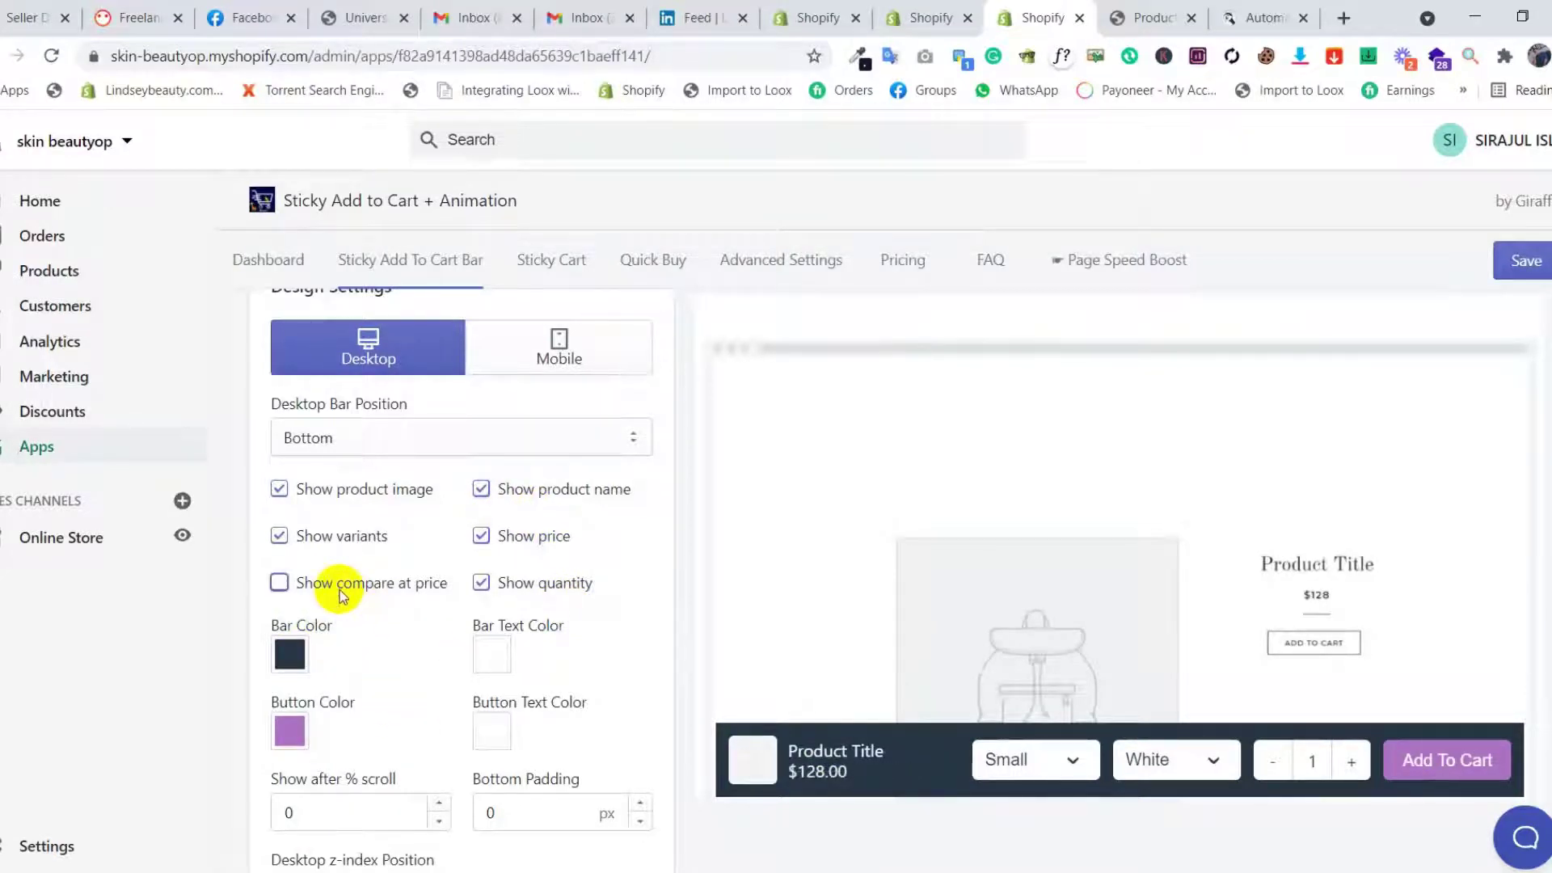
pyautogui.click(516, 586)
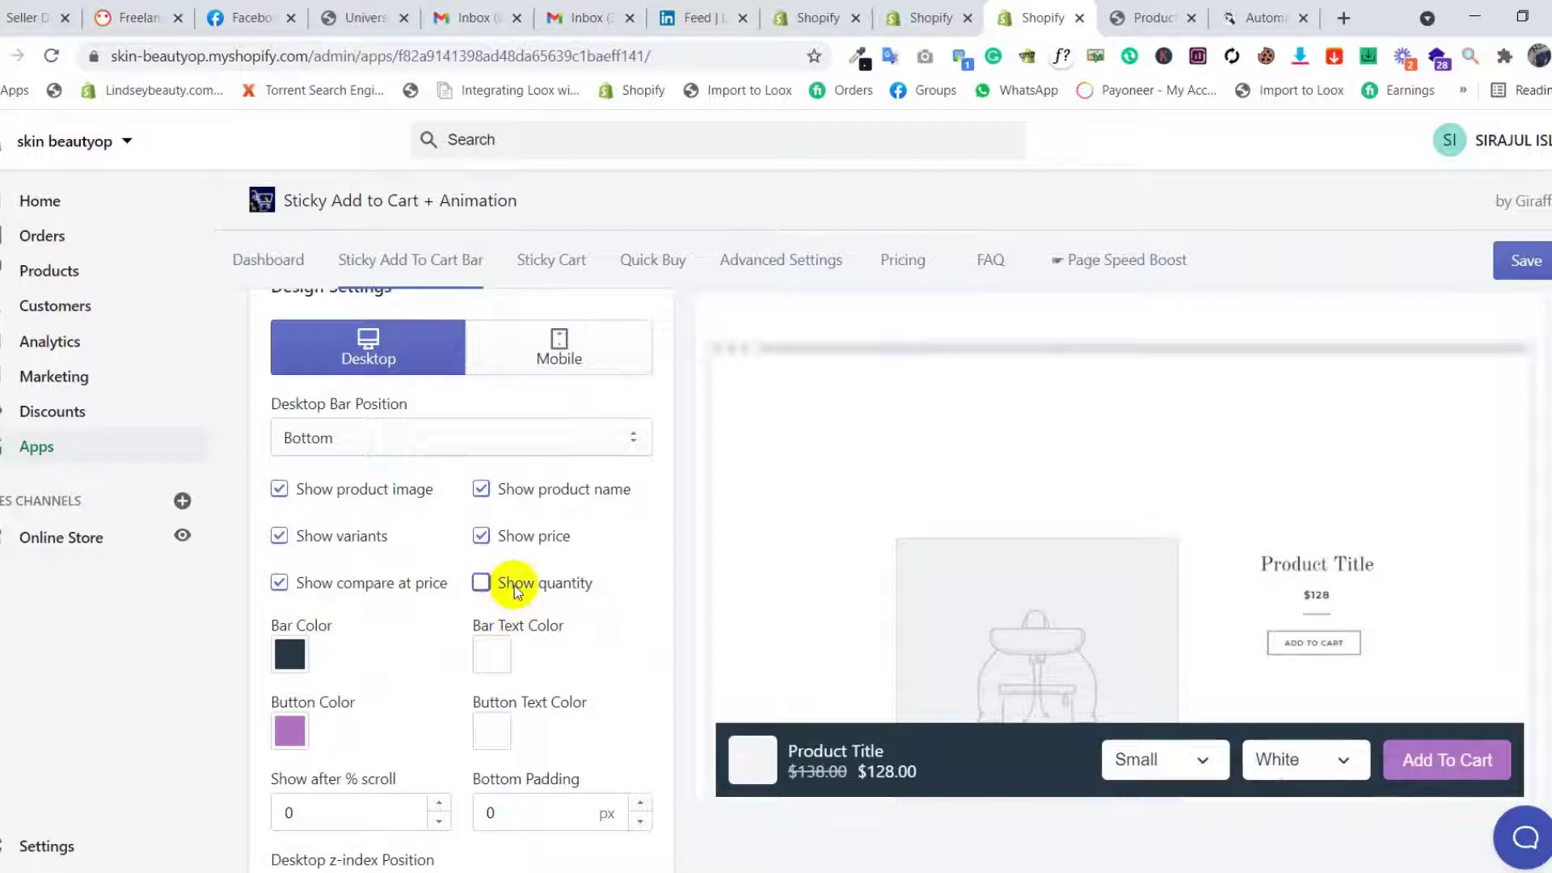
pyautogui.click(515, 586)
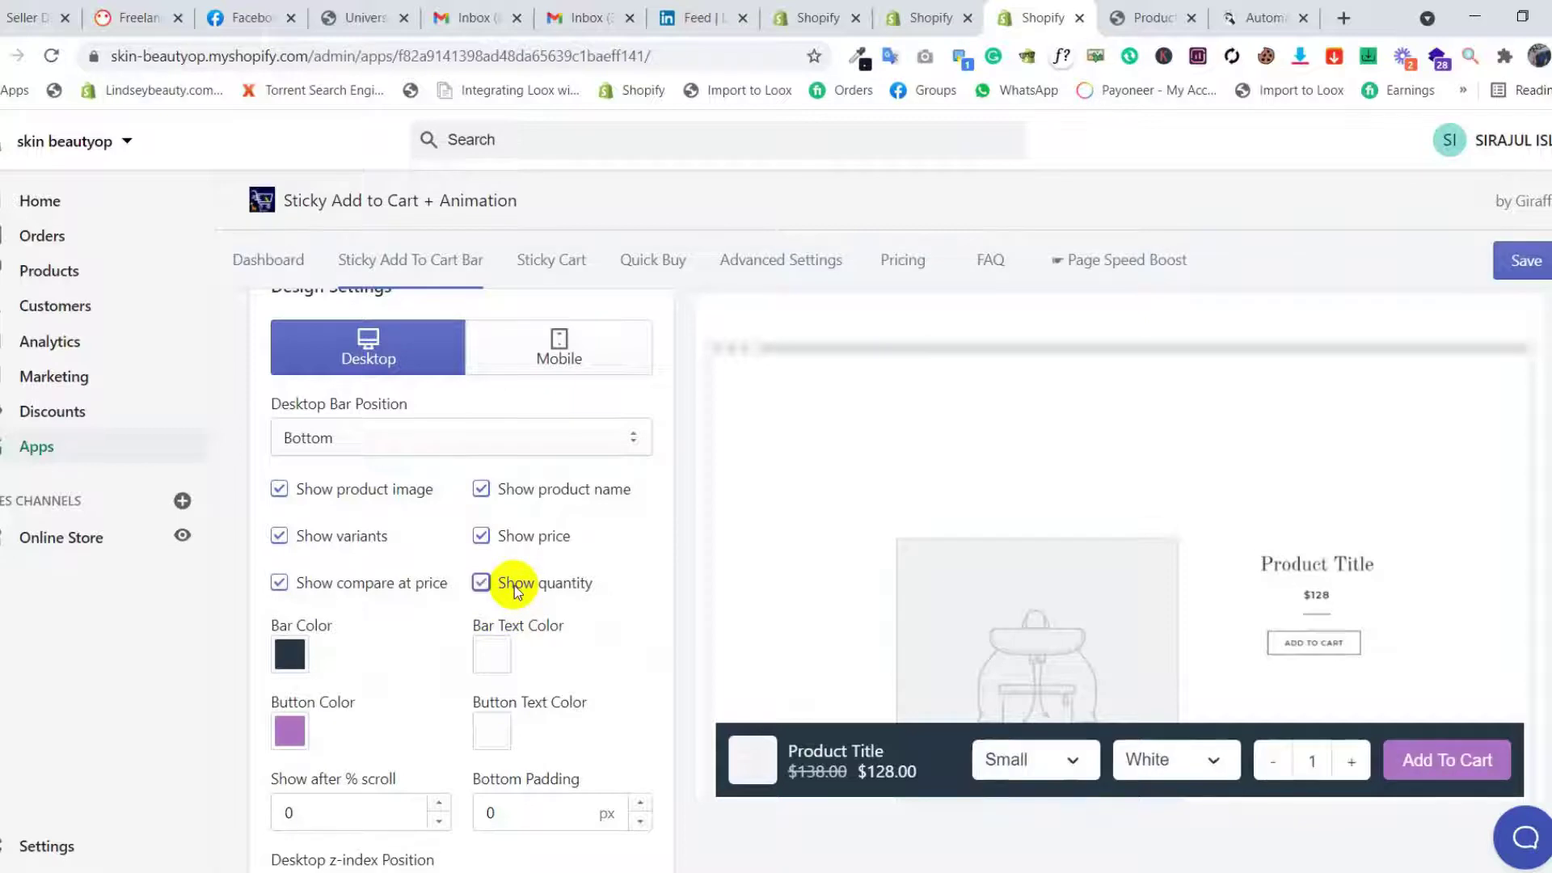
pyautogui.click(532, 546)
# Step: Set the Bar Color to light blue #45a4df
pyautogui.scroll(-1, 354, 736)
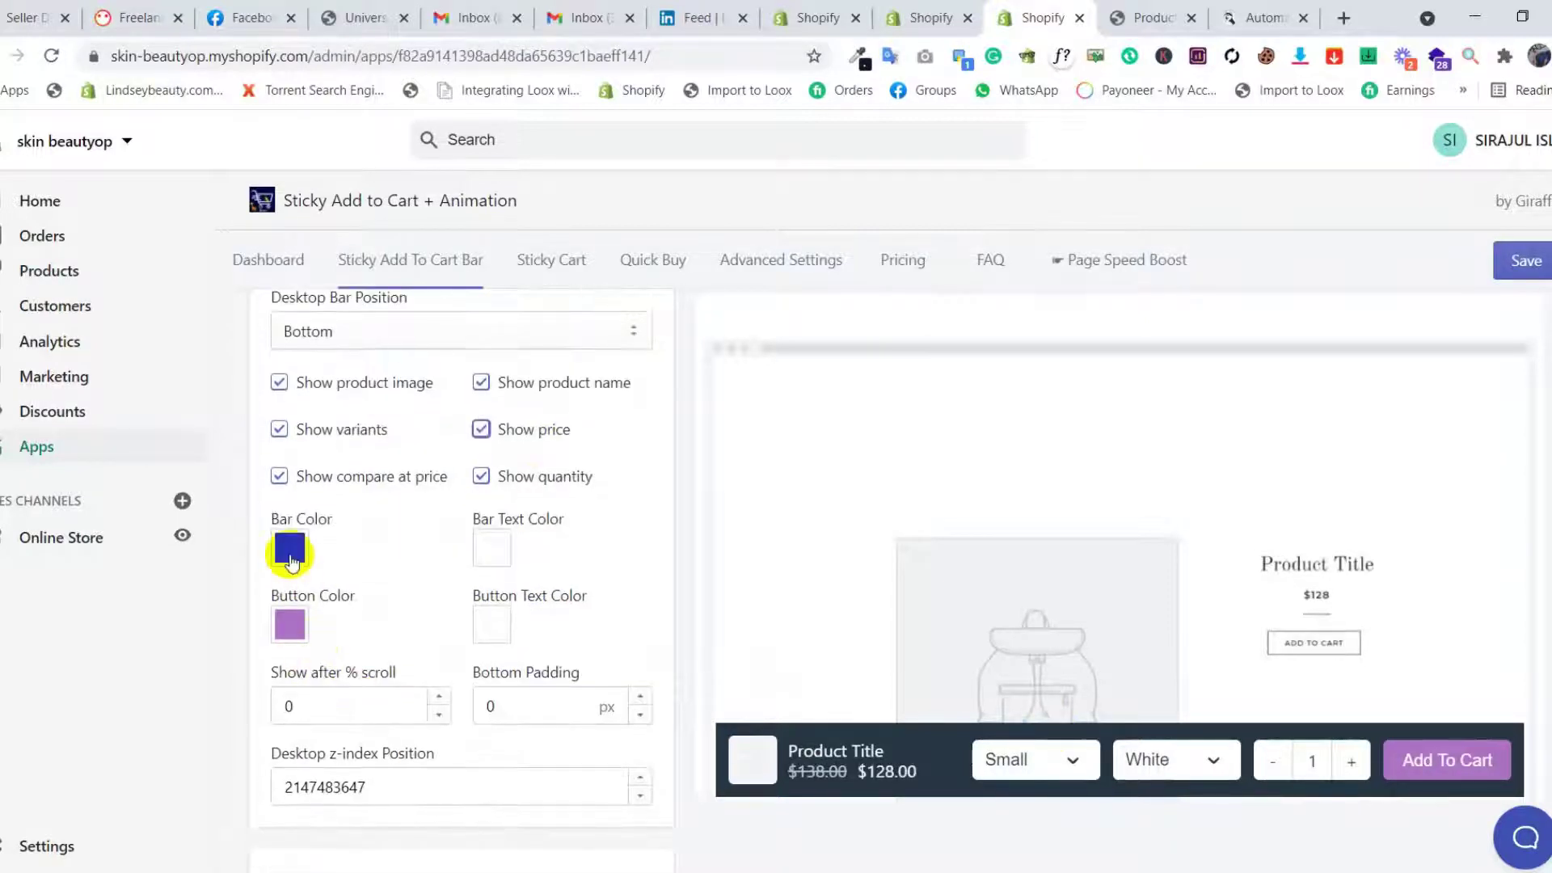
pyautogui.click(300, 552)
pyautogui.click(417, 323)
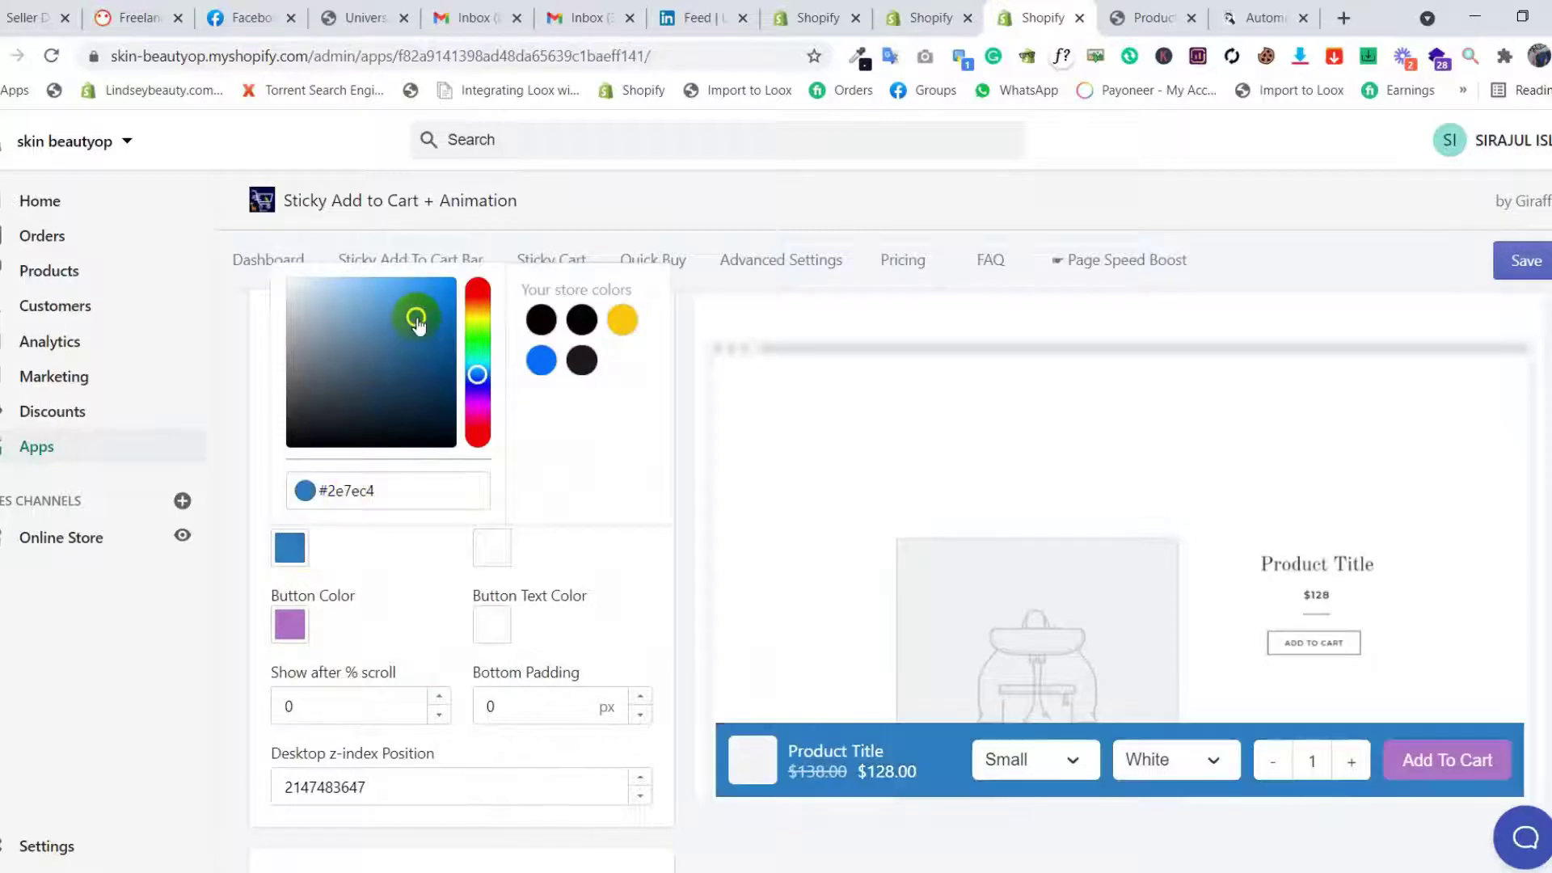
pyautogui.moveTo(397, 319)
pyautogui.mouseDown()
pyautogui.moveTo(413, 321)
pyautogui.moveTo(412, 354)
pyautogui.moveTo(405, 304)
pyautogui.mouseUp()
pyautogui.click(404, 563)
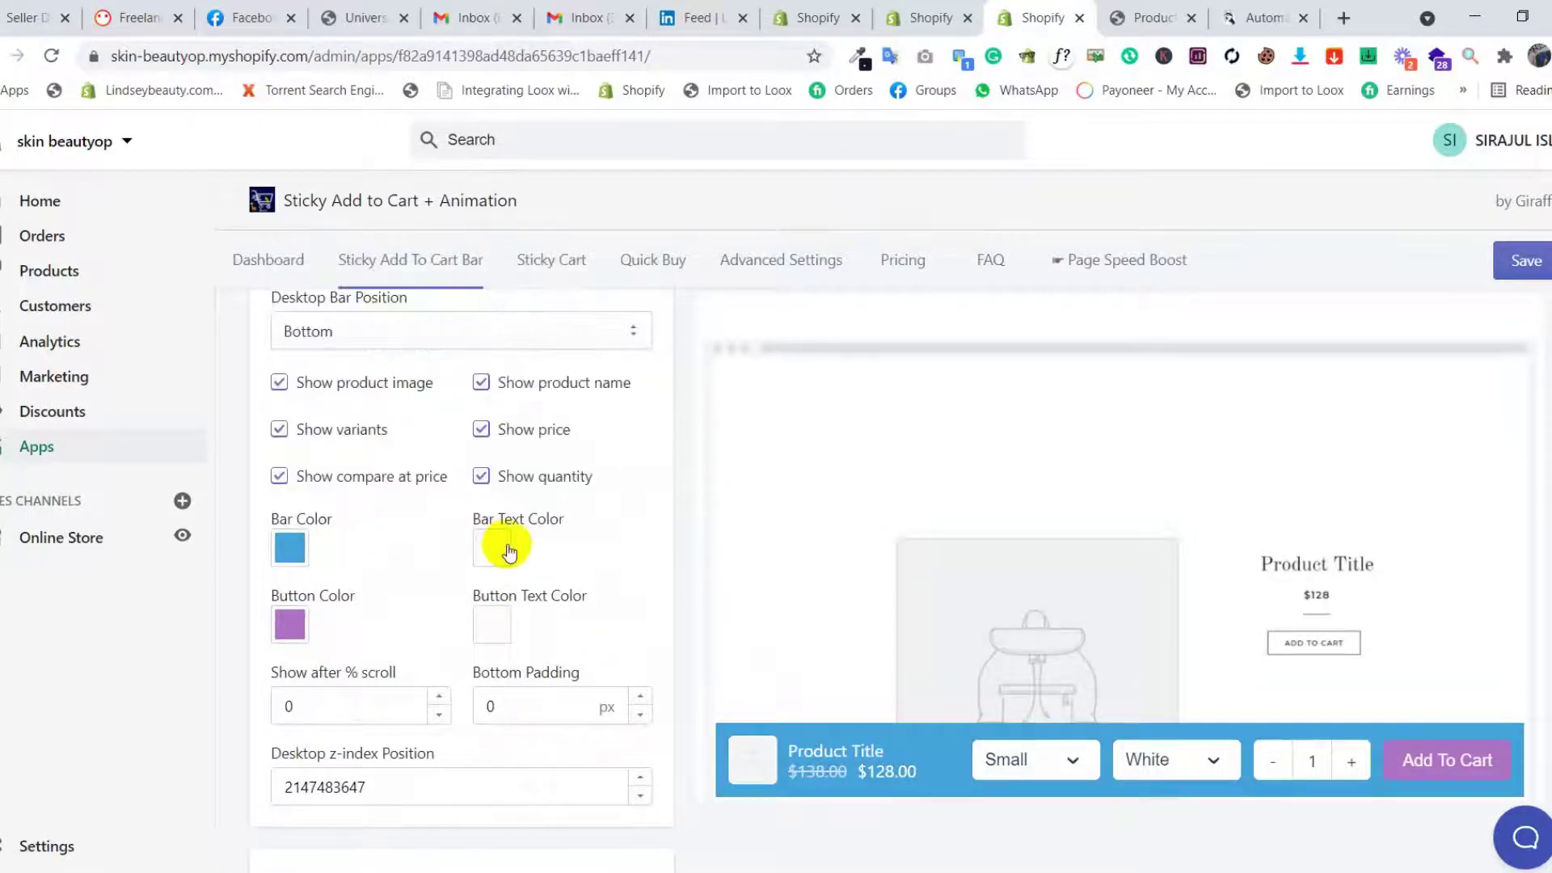
# Step: Set the Add To Cart Button Color to near-black #07000b
pyautogui.click(289, 624)
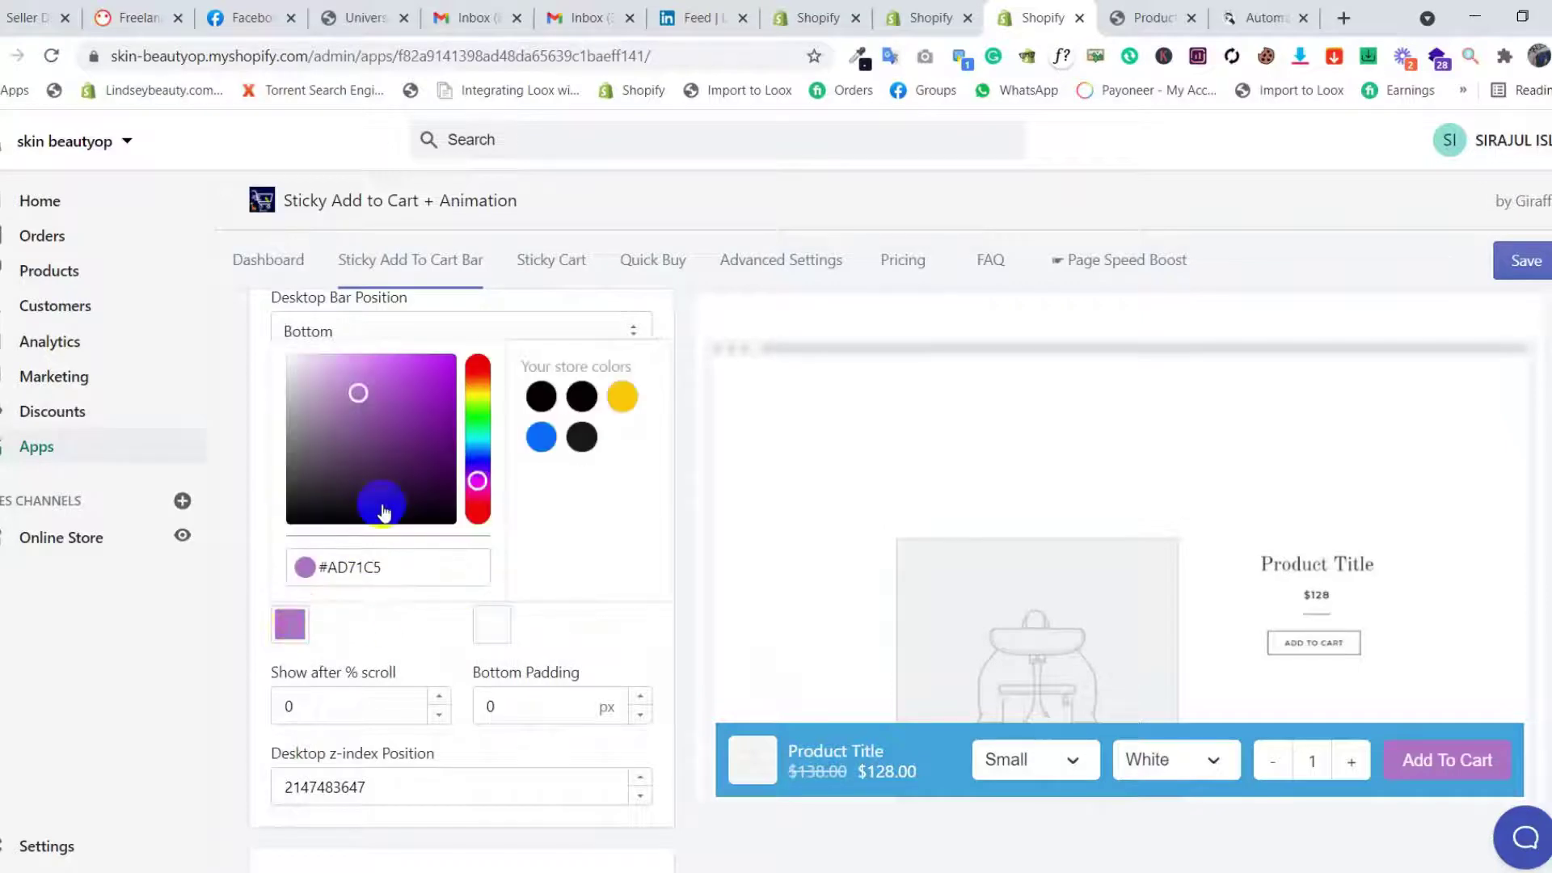
pyautogui.click(430, 507)
pyautogui.moveTo(430, 506); pyautogui.dragTo(461, 513)
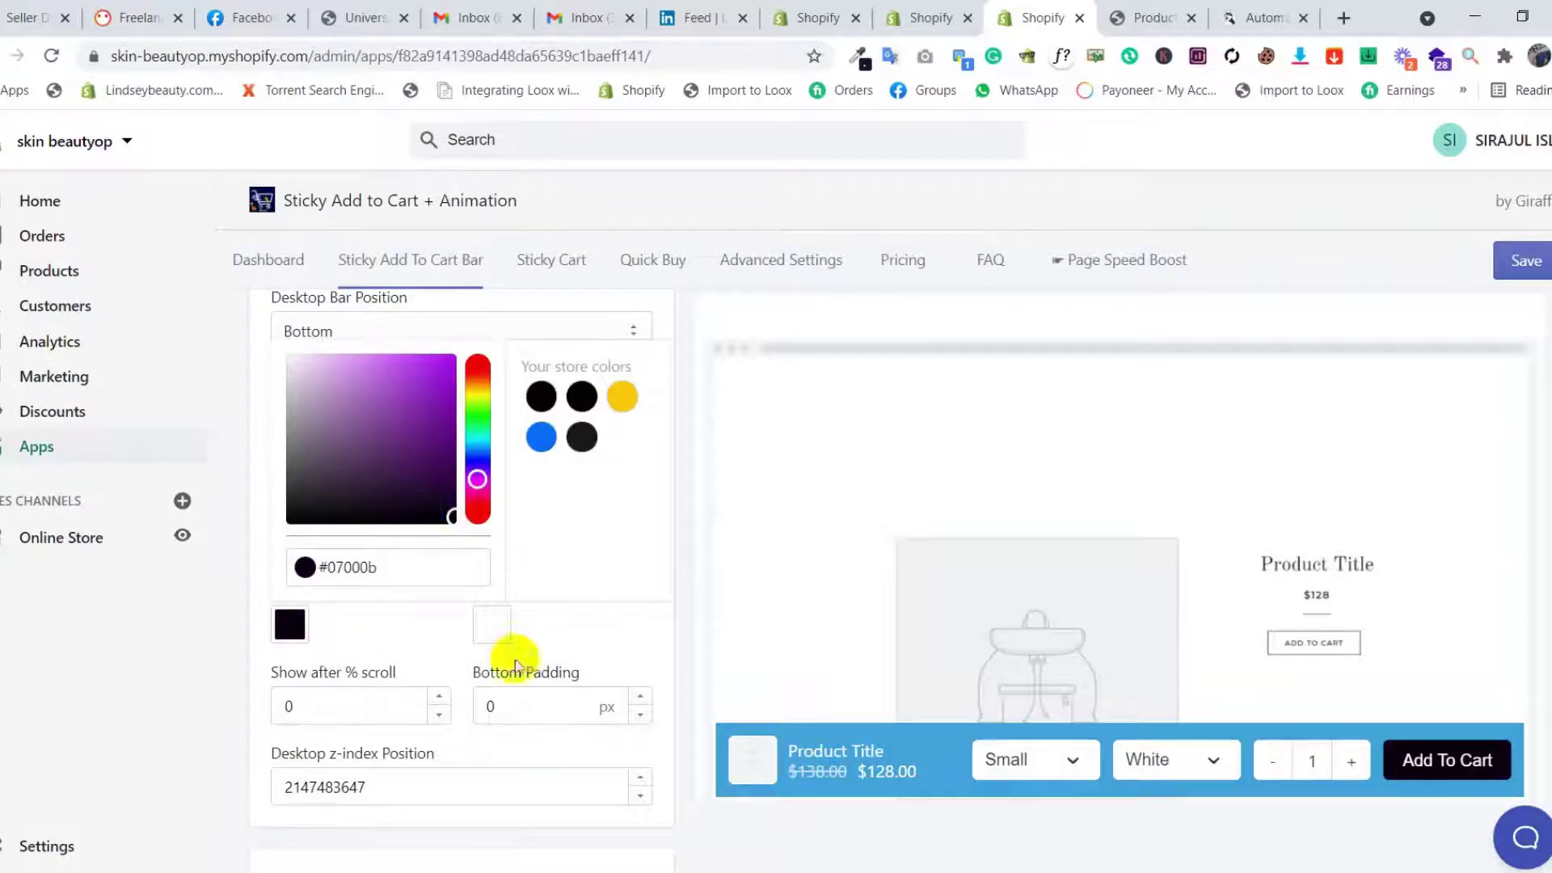
pyautogui.click(402, 666)
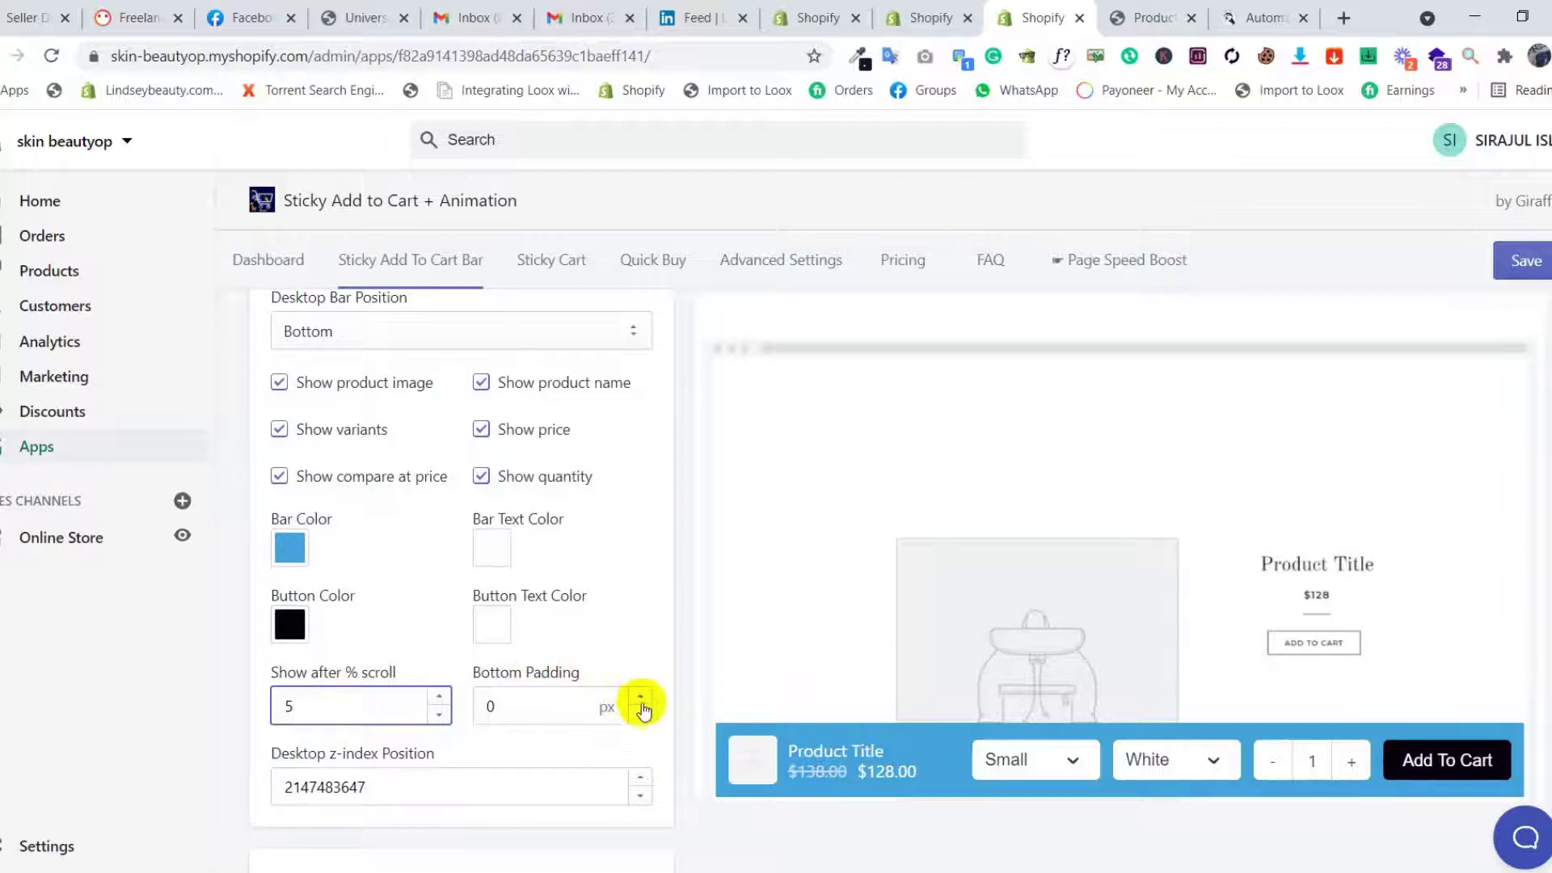
# Step: Raise Bottom Padding to about 7 px, then bring it back to 0
pyautogui.click(640, 699)
pyautogui.click(641, 699)
pyautogui.click(639, 696)
pyautogui.click(640, 697)
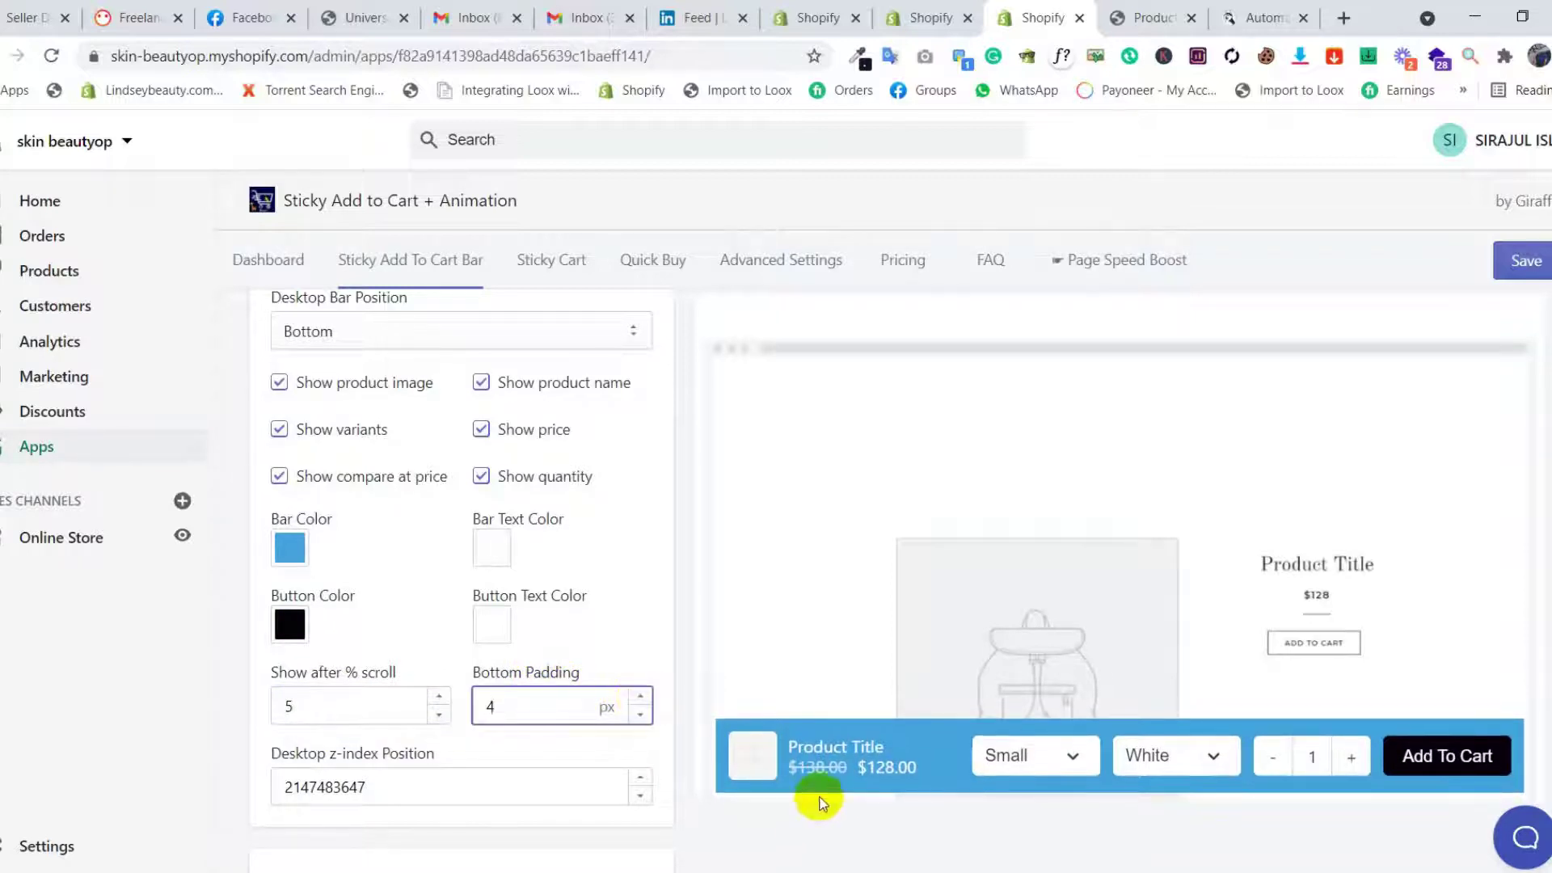
pyautogui.click(641, 698)
pyautogui.click(641, 697)
pyautogui.click(640, 699)
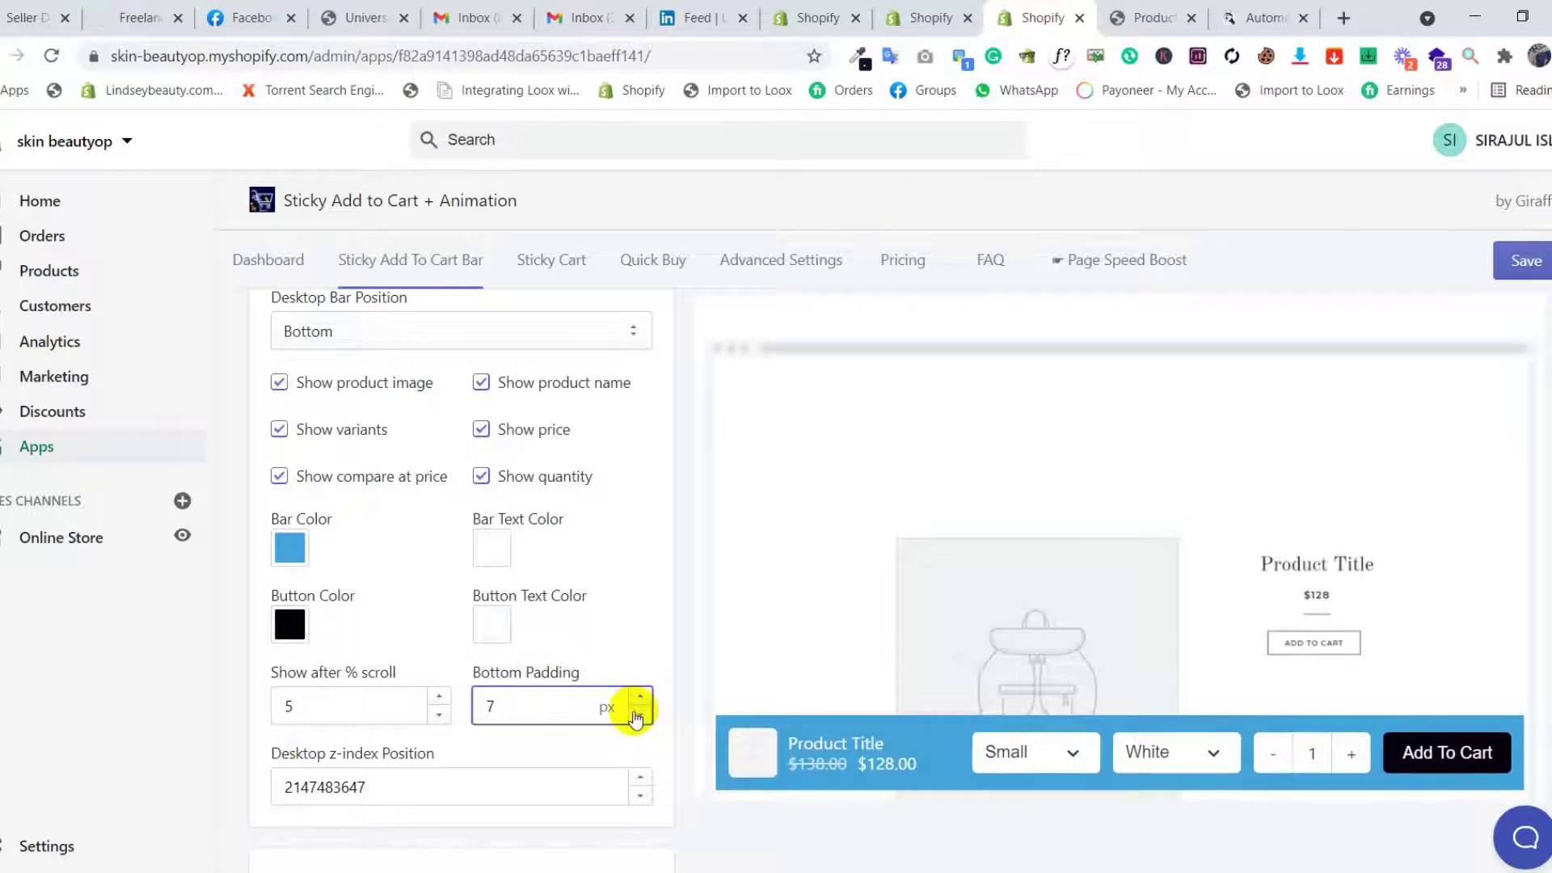
pyautogui.click(639, 715)
pyautogui.click(639, 714)
pyautogui.click(637, 715)
pyautogui.click(637, 715)
pyautogui.click(637, 715)
pyautogui.click(637, 716)
pyautogui.click(637, 715)
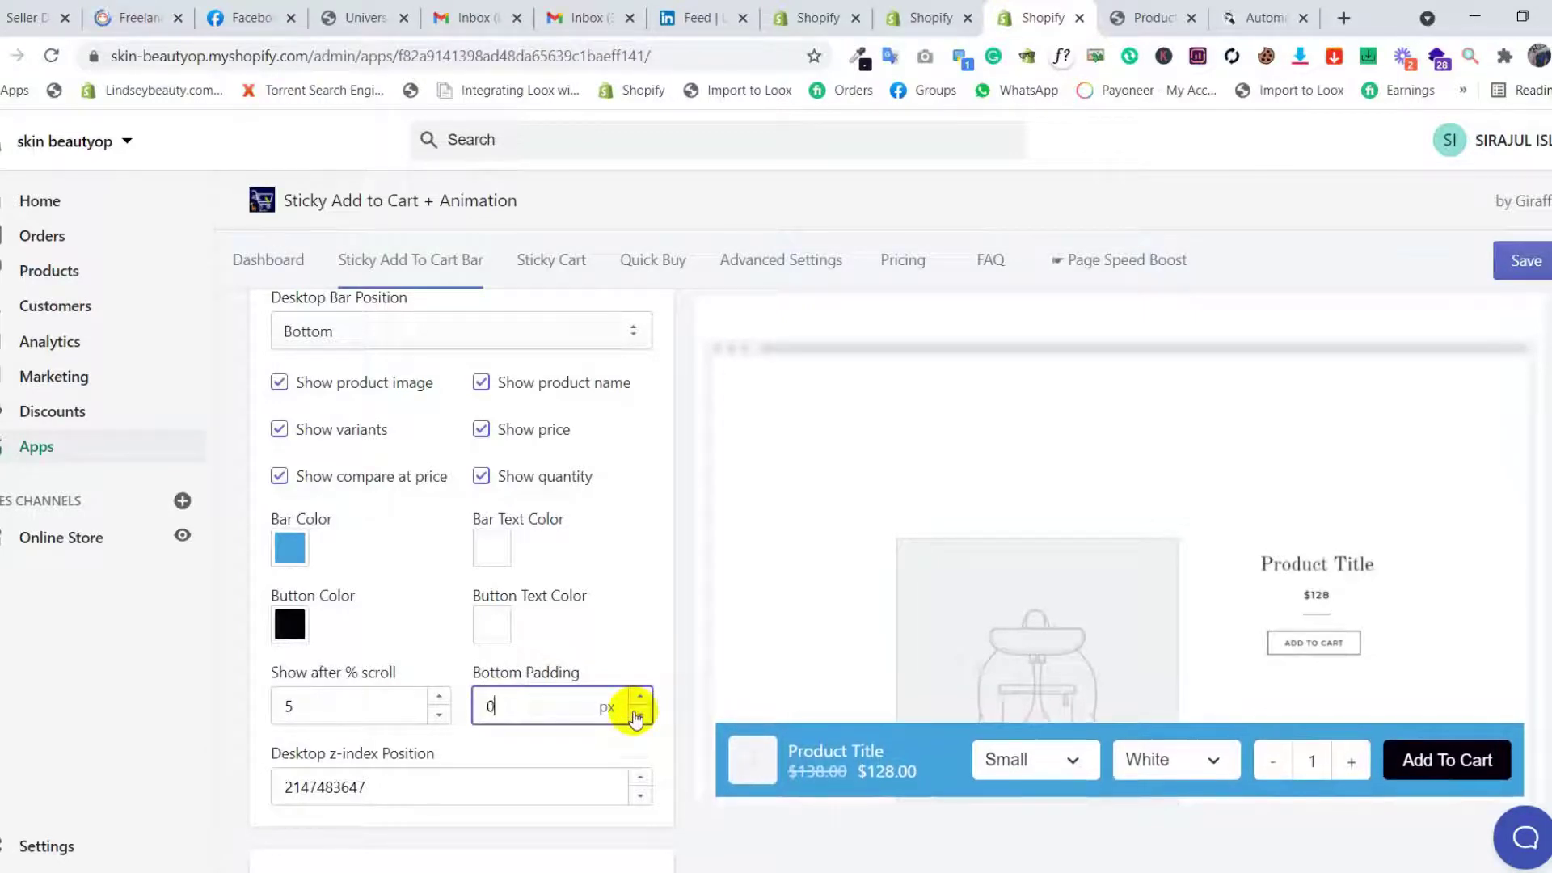
# Step: Scroll down to Animation Type and keep Shake as the looping animation
pyautogui.scroll(-1, 446, 751)
pyautogui.scroll(-4, 436, 727)
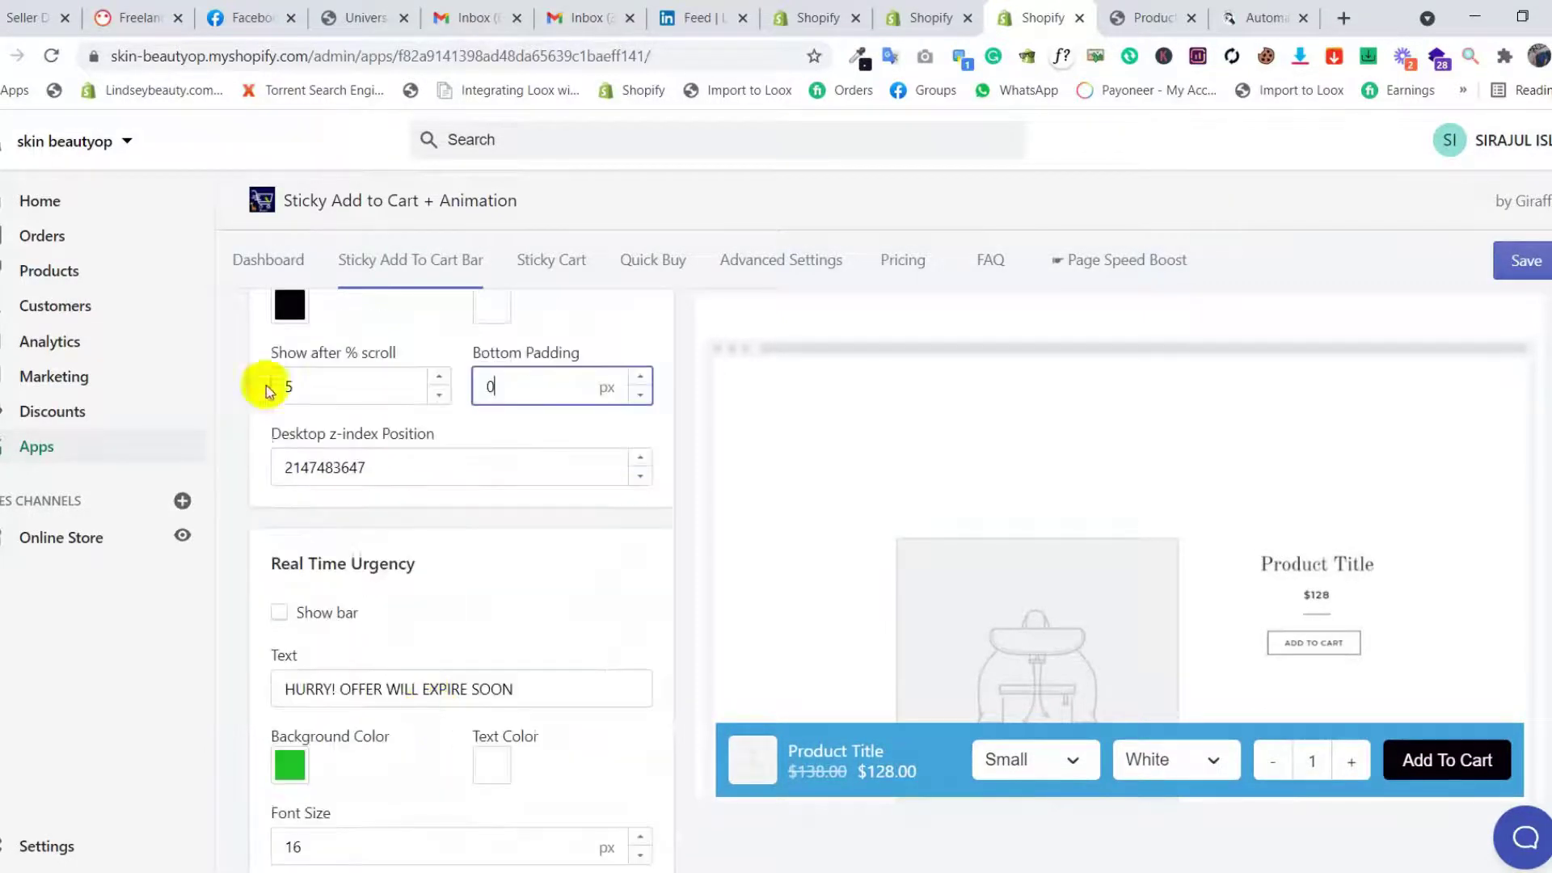
pyautogui.scroll(-1, 364, 501)
pyautogui.scroll(-2, 389, 556)
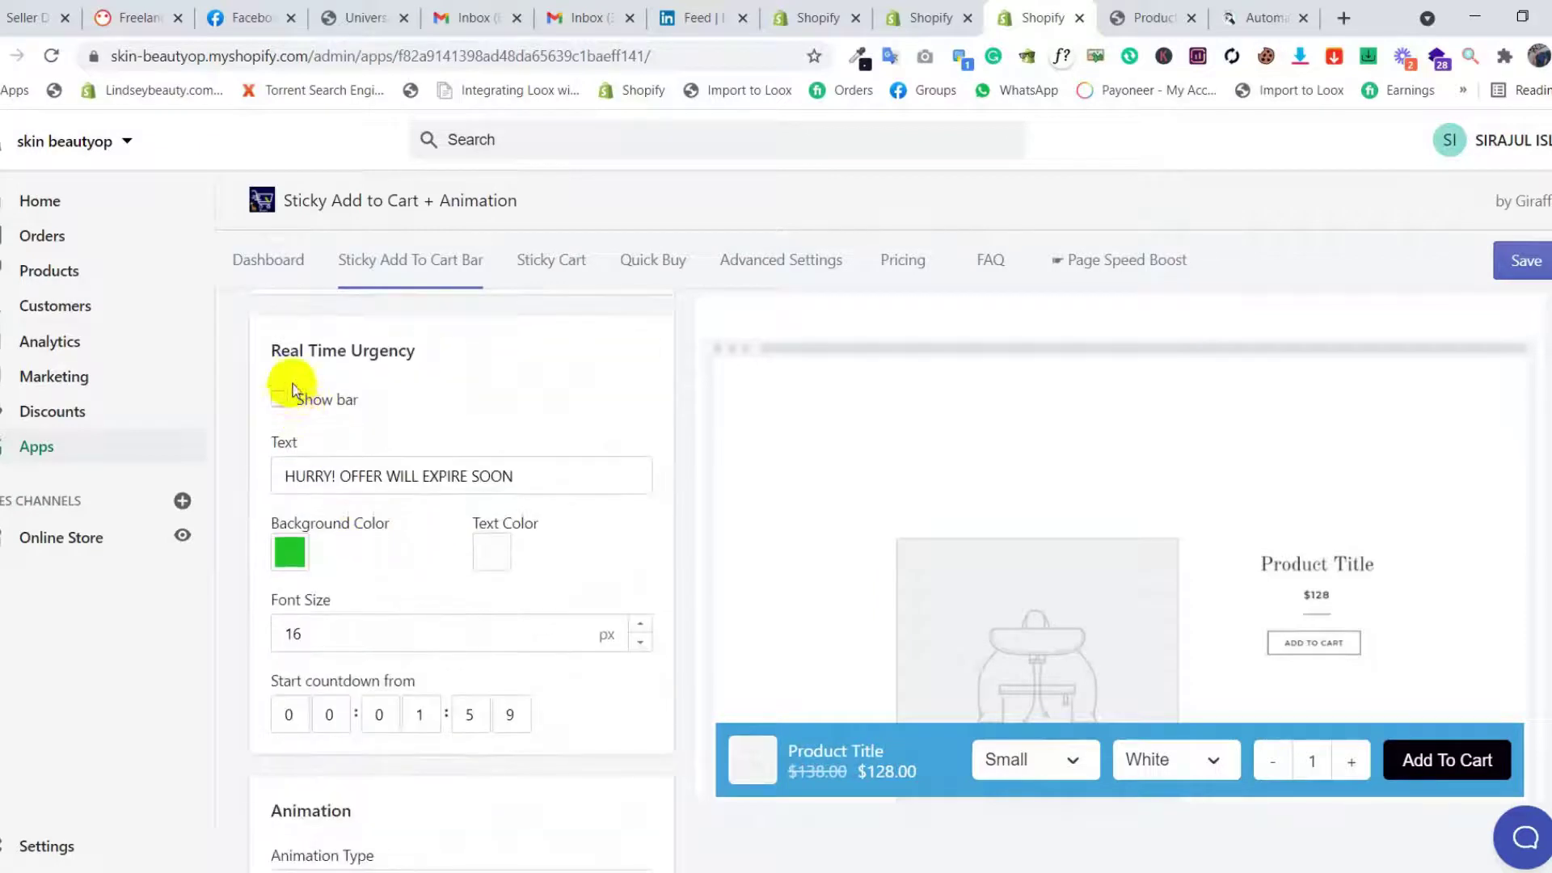
pyautogui.scroll(-5, 391, 454)
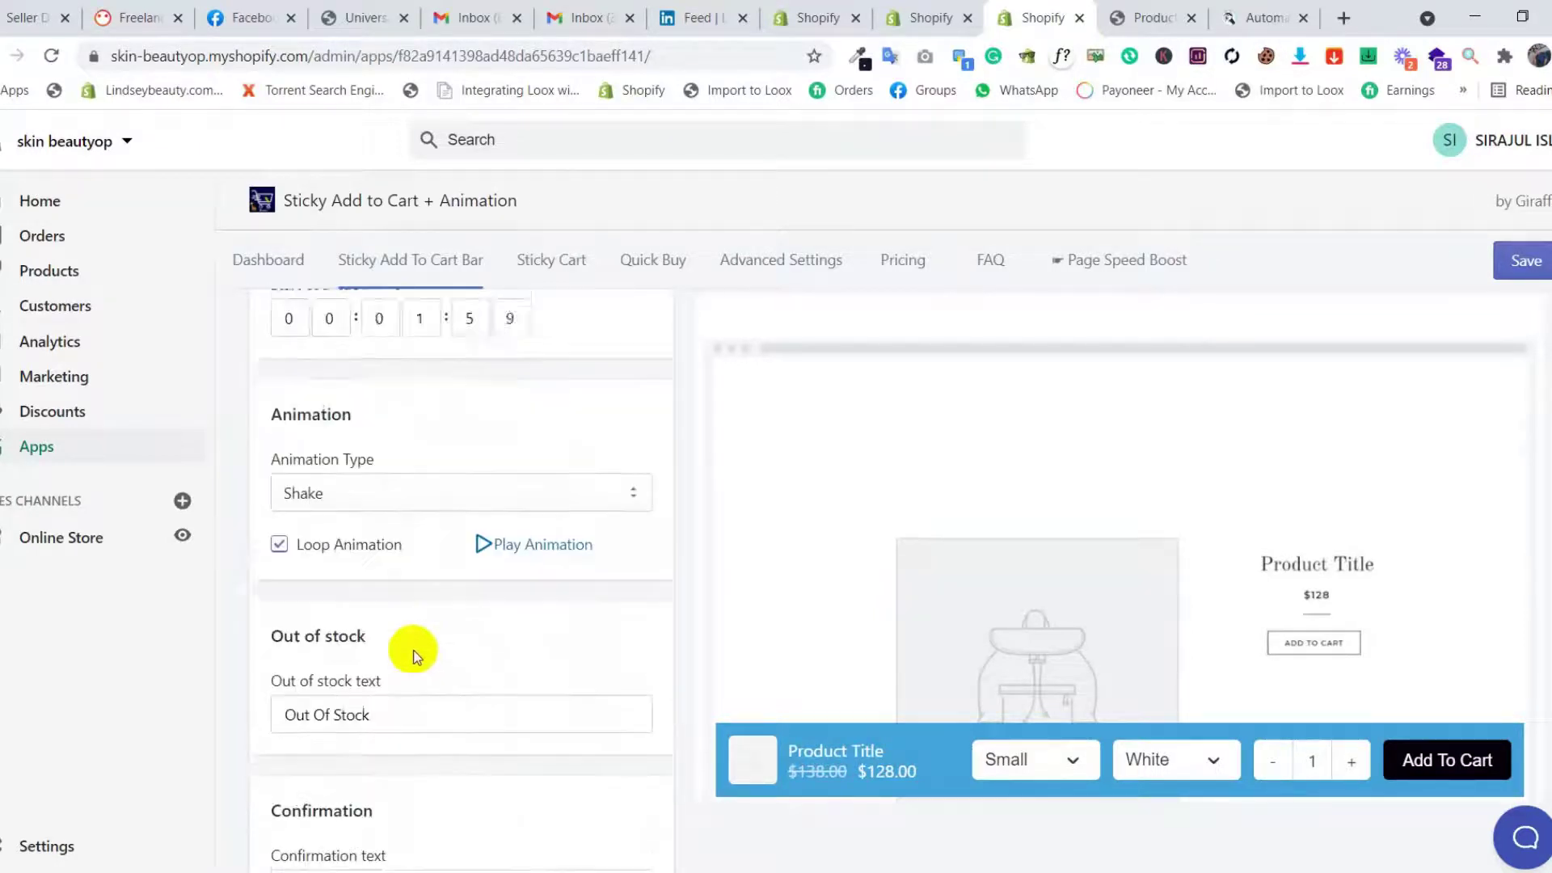
pyautogui.click(353, 474)
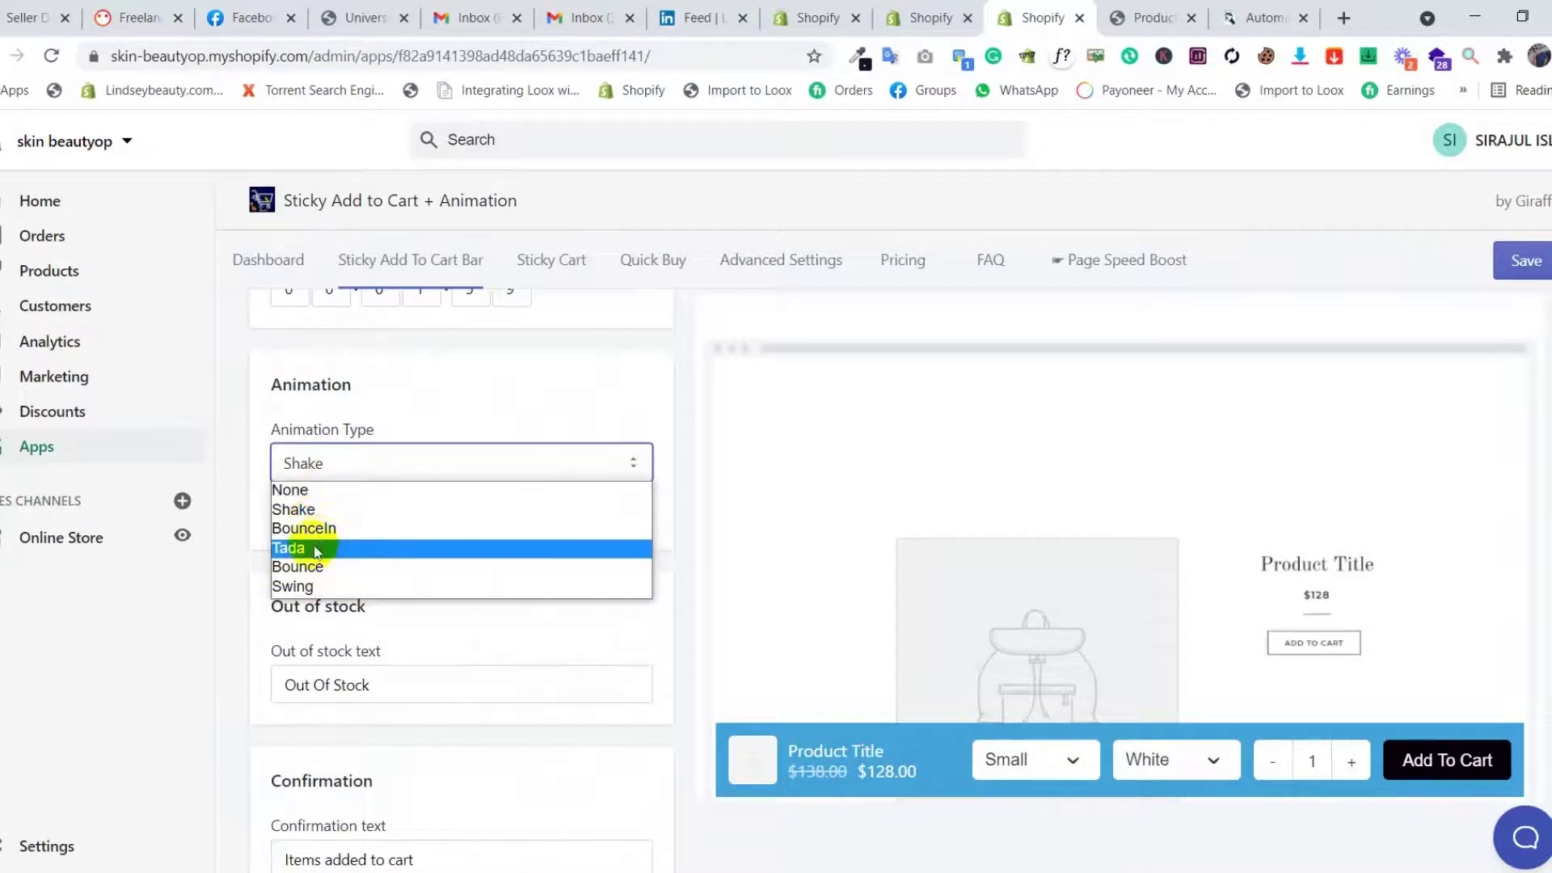
pyautogui.click(359, 457)
pyautogui.scroll(-3, 339, 598)
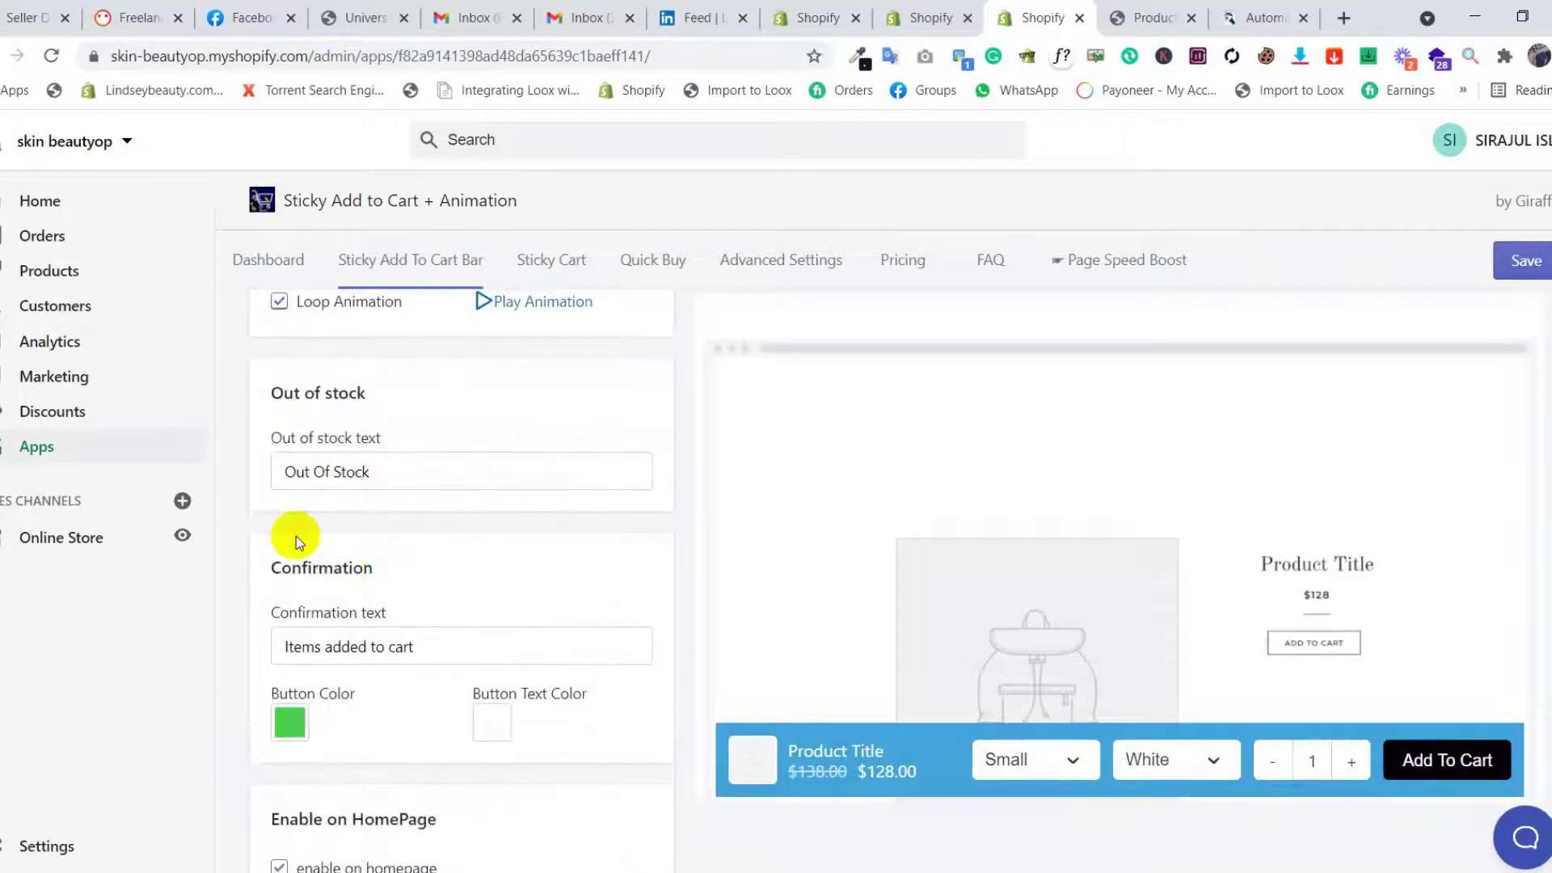
pyautogui.scroll(-5, 374, 481)
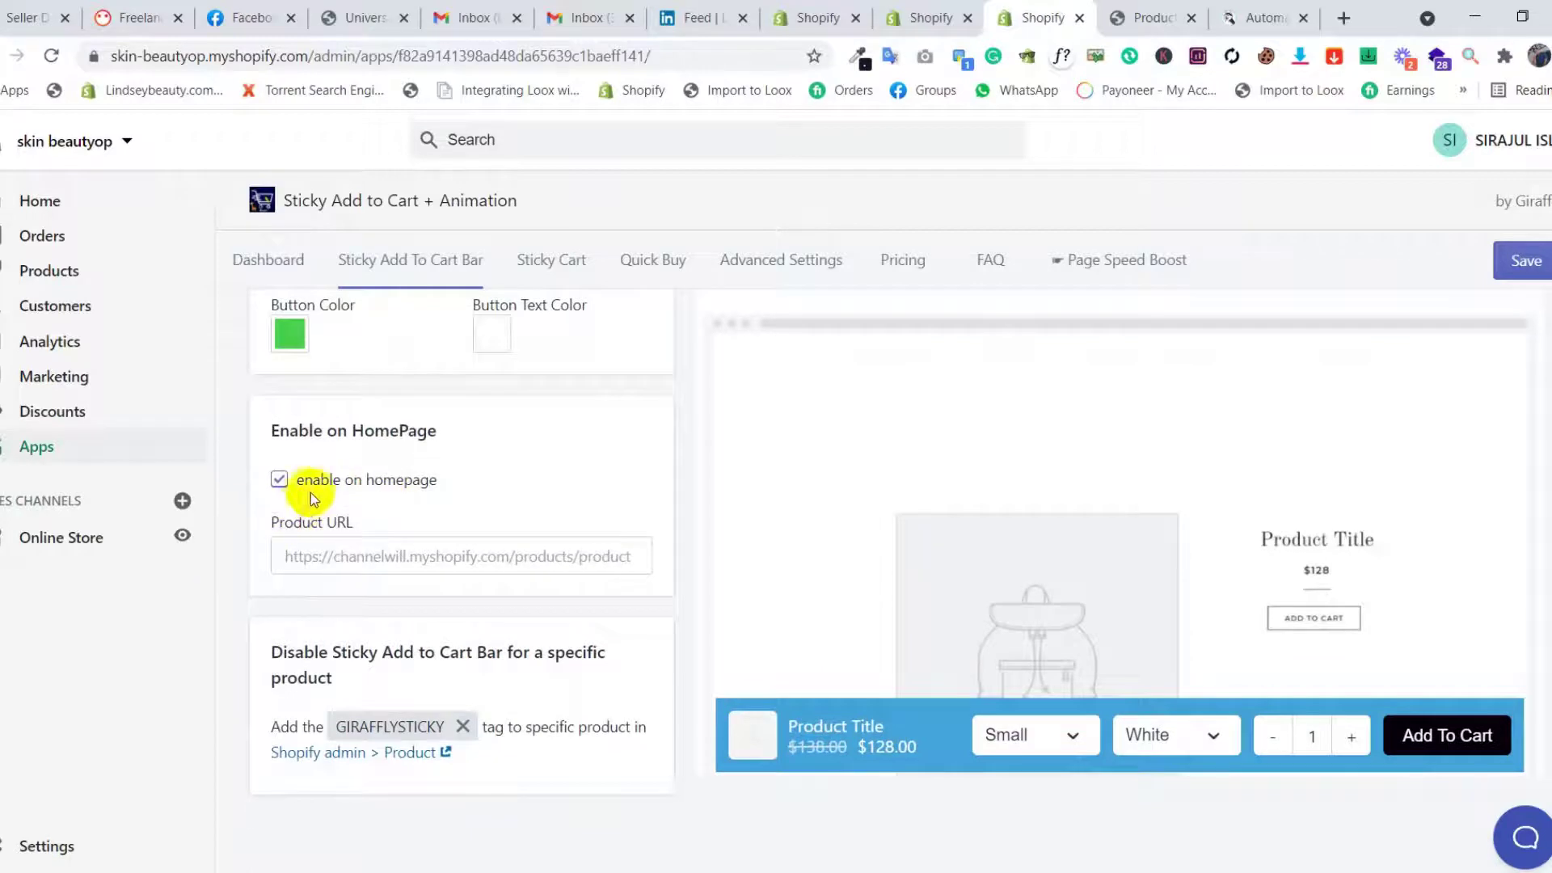
pyautogui.scroll(5, 469, 600)
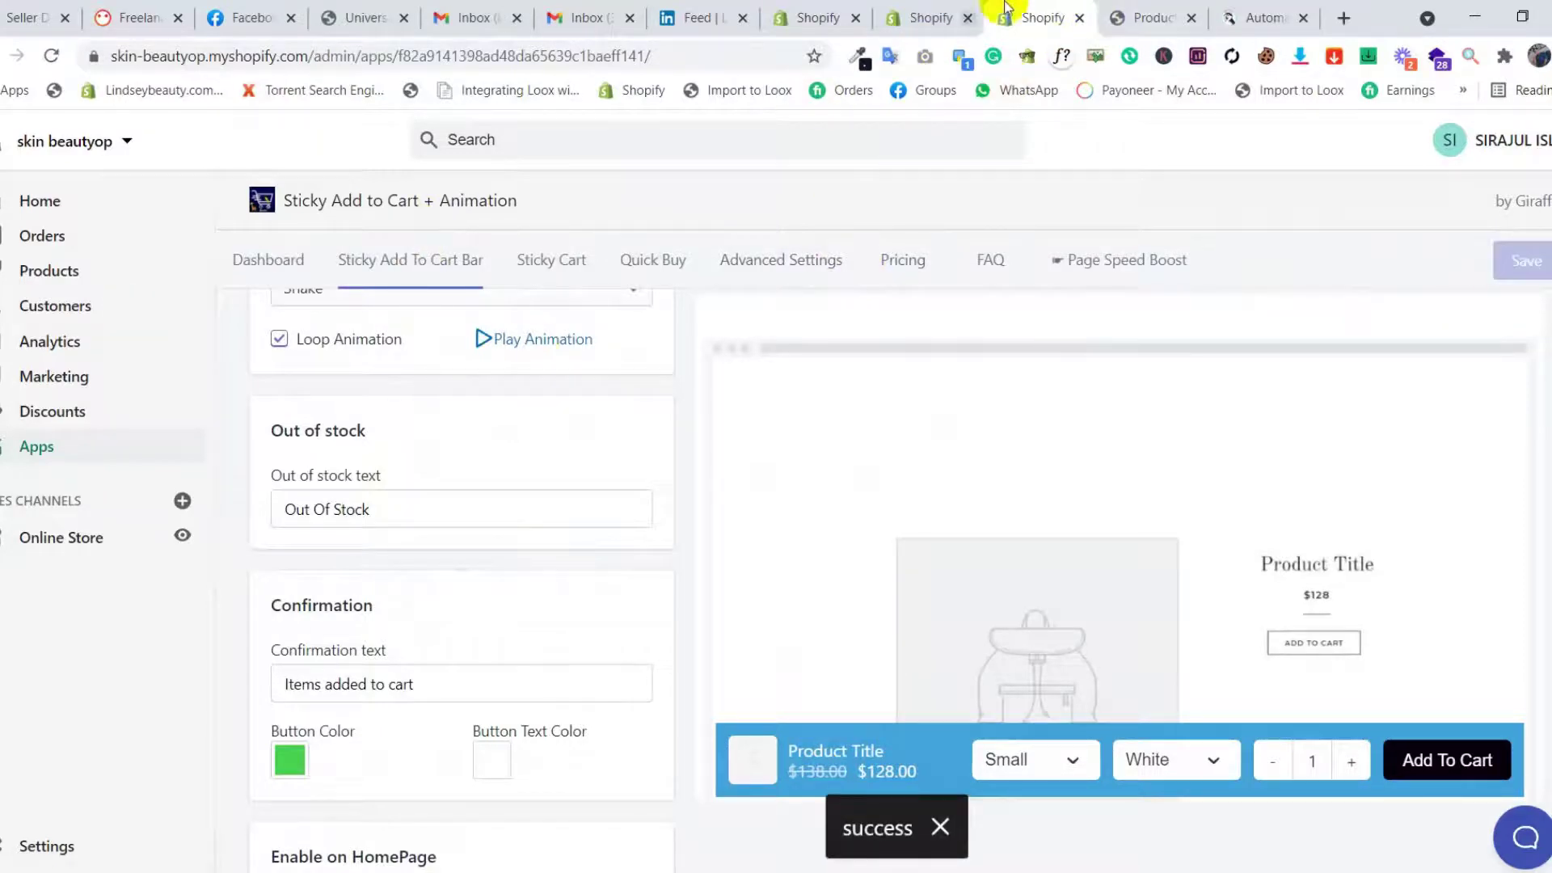
# Step: Open the Neck Cloud product page from the storefront catalog and scroll down it
pyautogui.click(1105, 12)
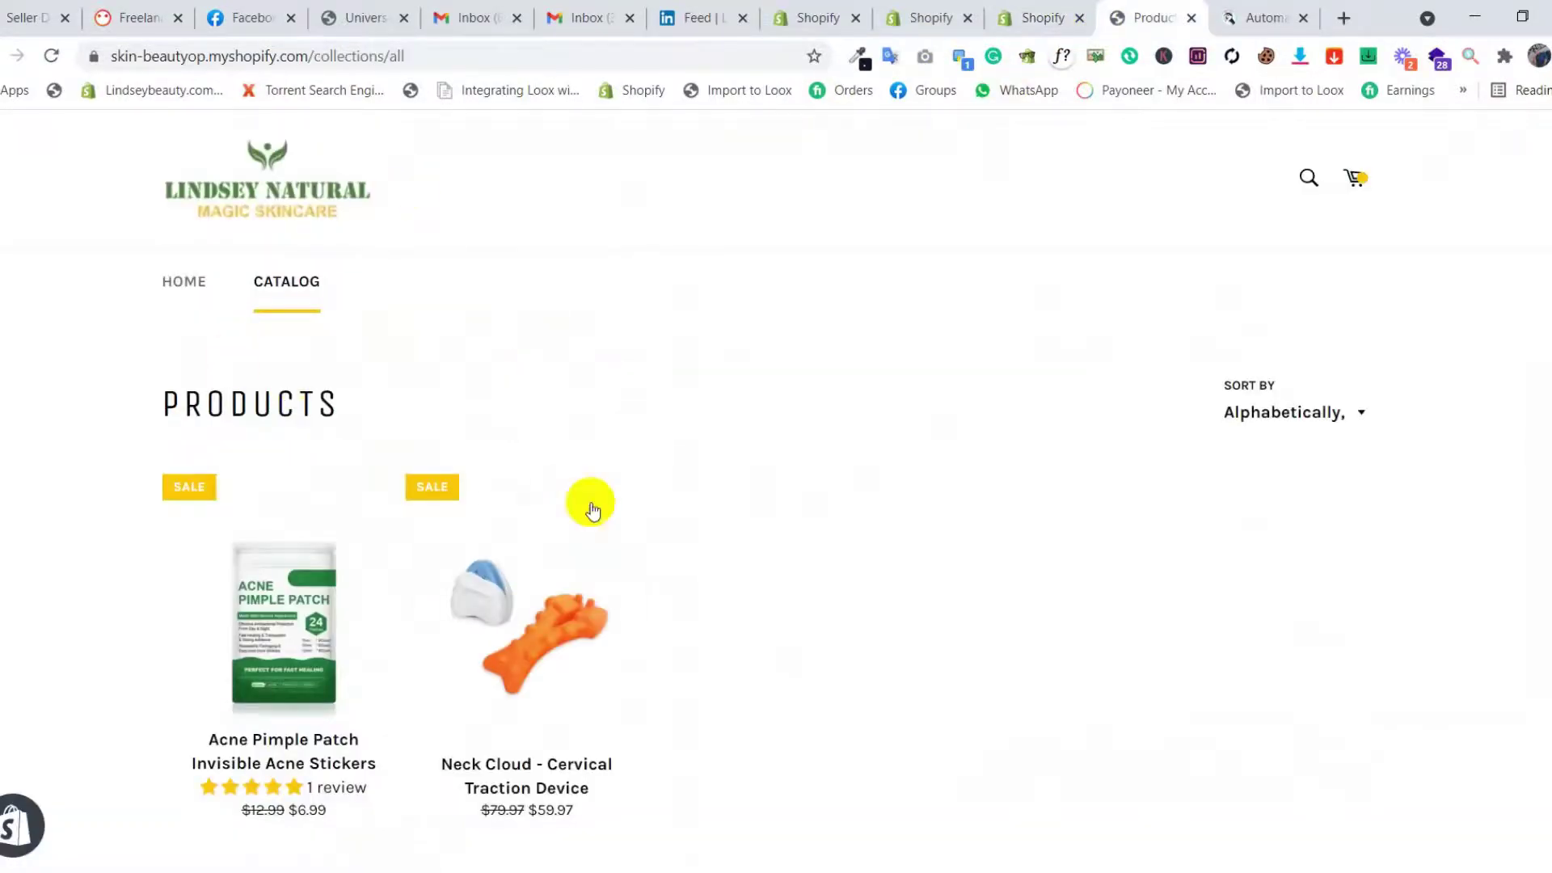
pyautogui.click(534, 641)
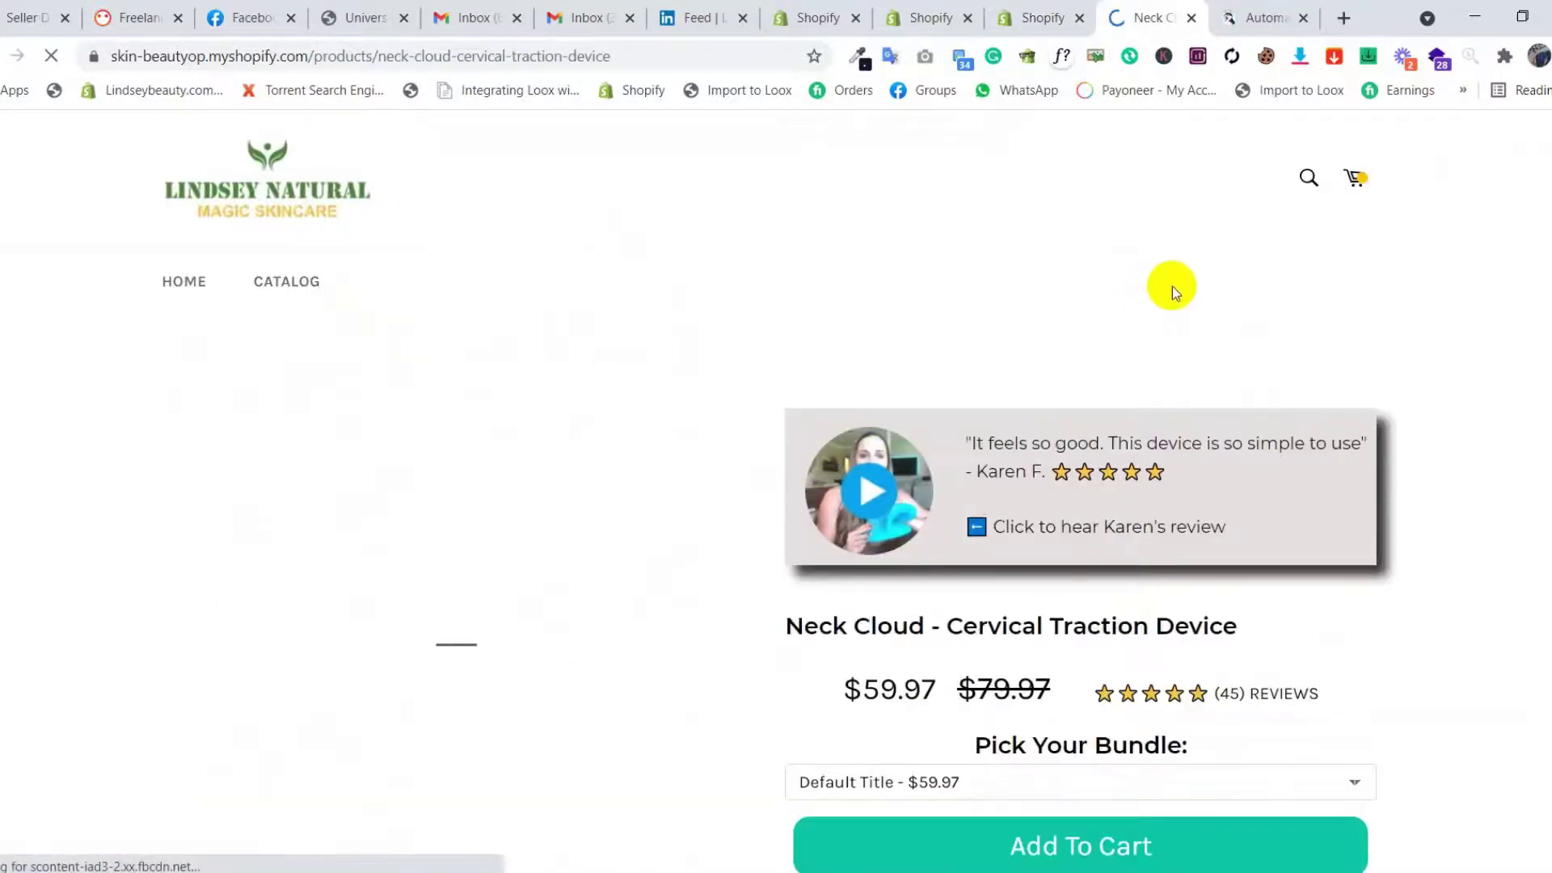
pyautogui.scroll(-6, 1172, 288)
pyautogui.scroll(-20, 1345, 516)
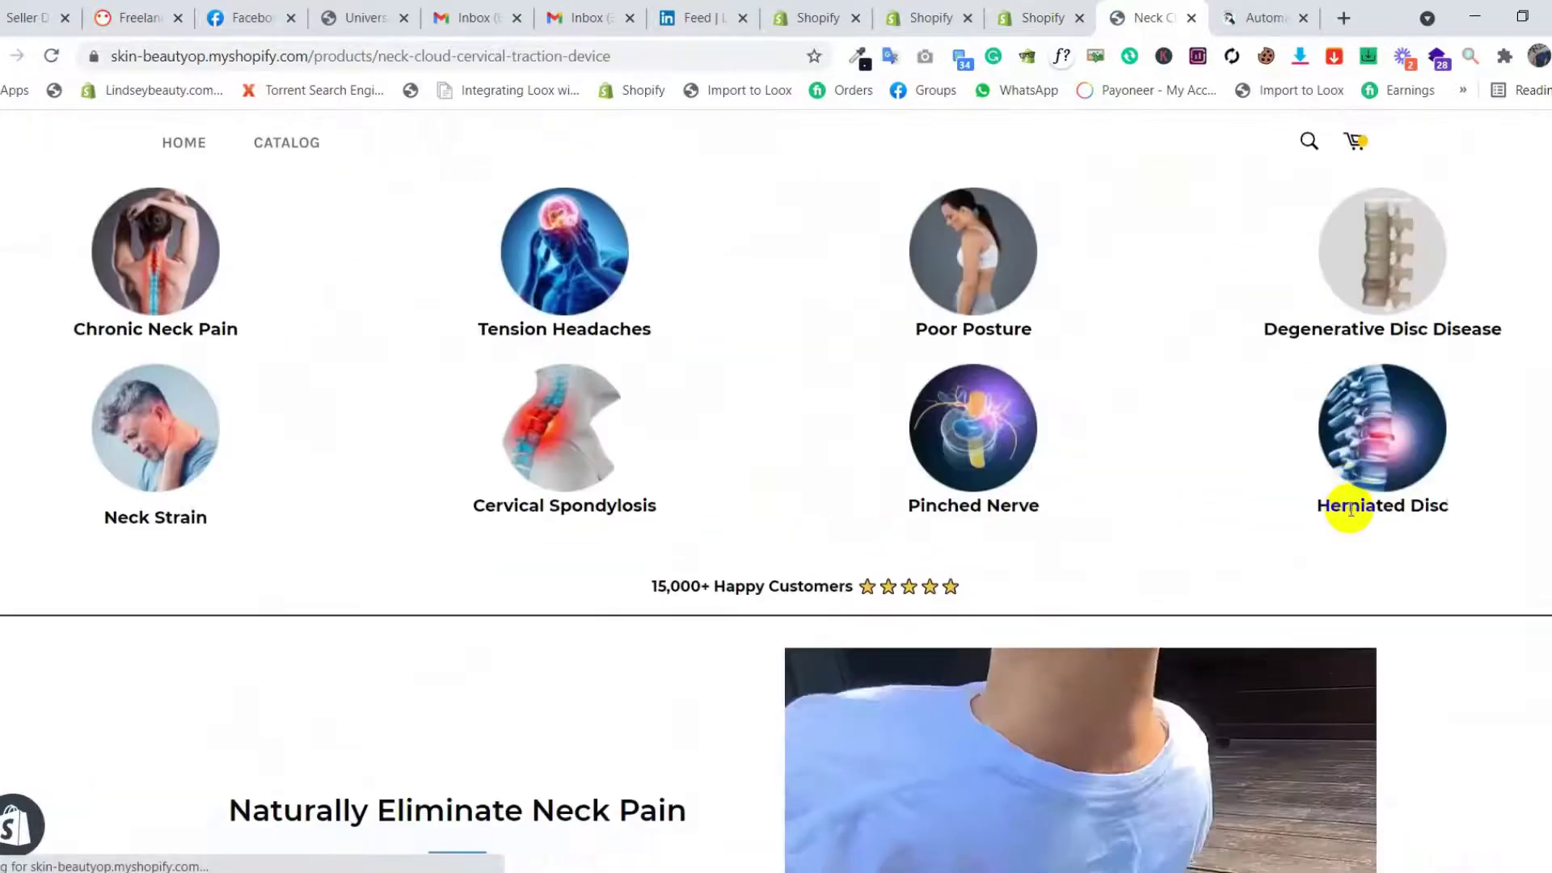
pyautogui.scroll(-6, 1361, 502)
pyautogui.scroll(-11, 981, 752)
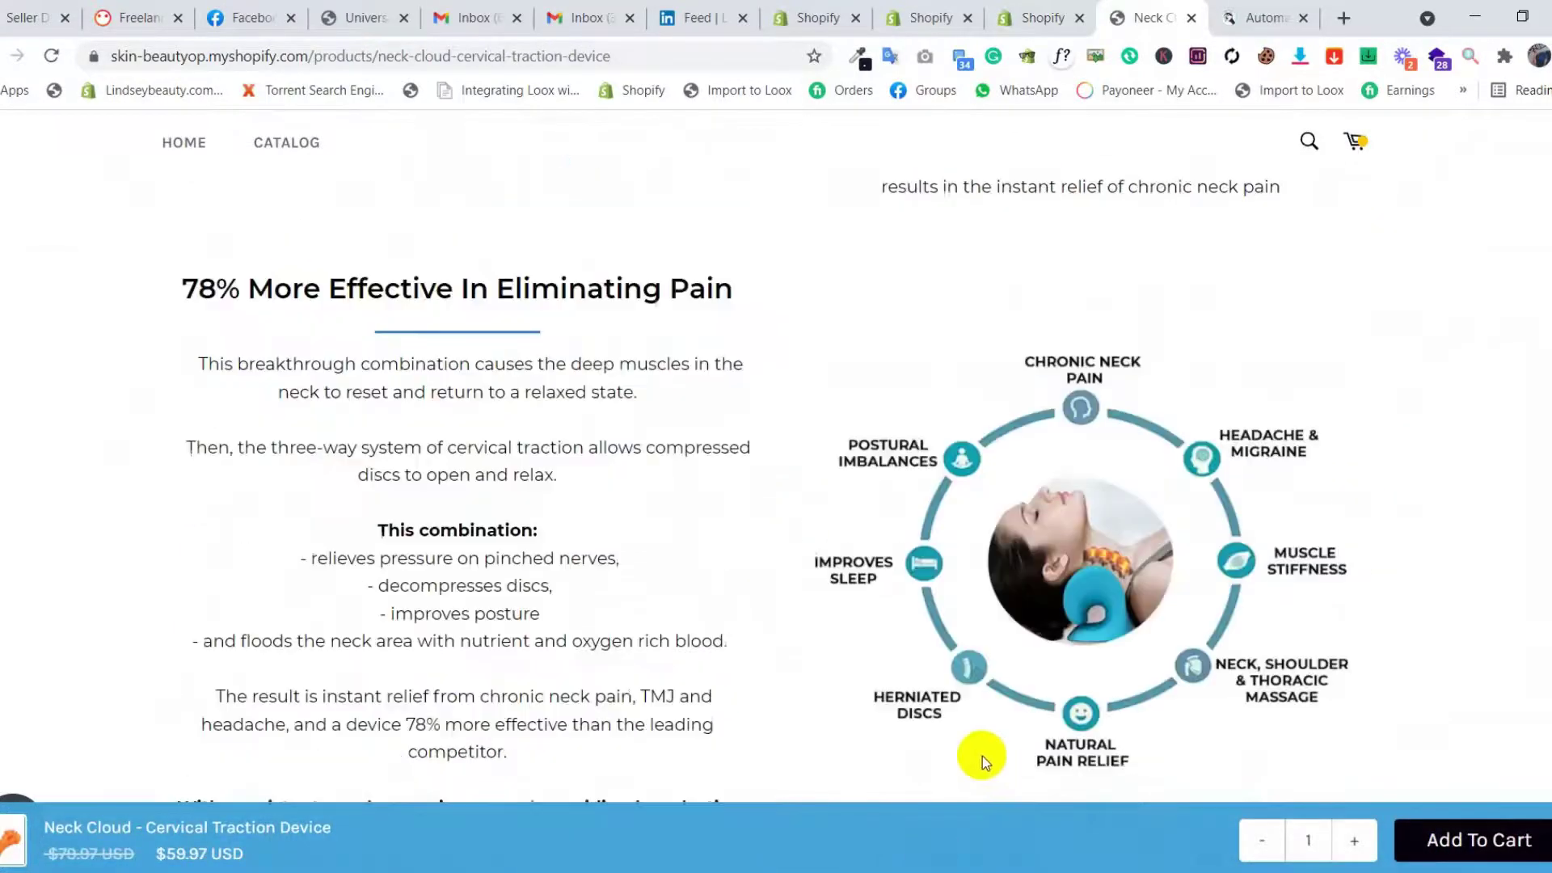
pyautogui.scroll(-15, 851, 784)
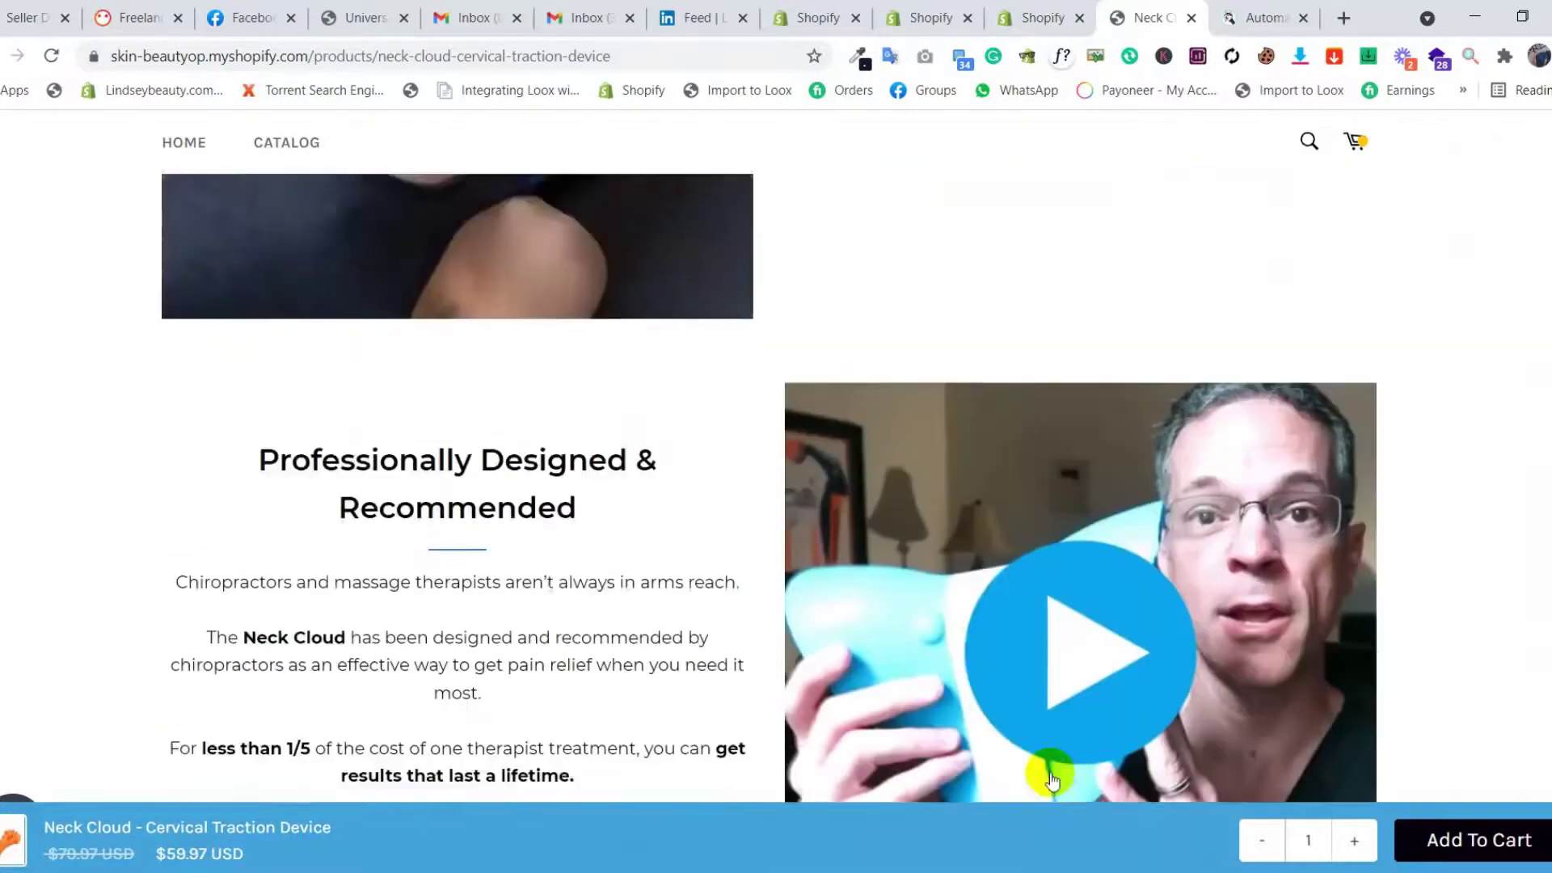
# Step: Scroll the Neck Cloud page to watch the light-blue sticky Add To Cart bar appear
pyautogui.scroll(10, 1046, 768)
pyautogui.scroll(-15, 1196, 695)
pyautogui.scroll(13, 1208, 695)
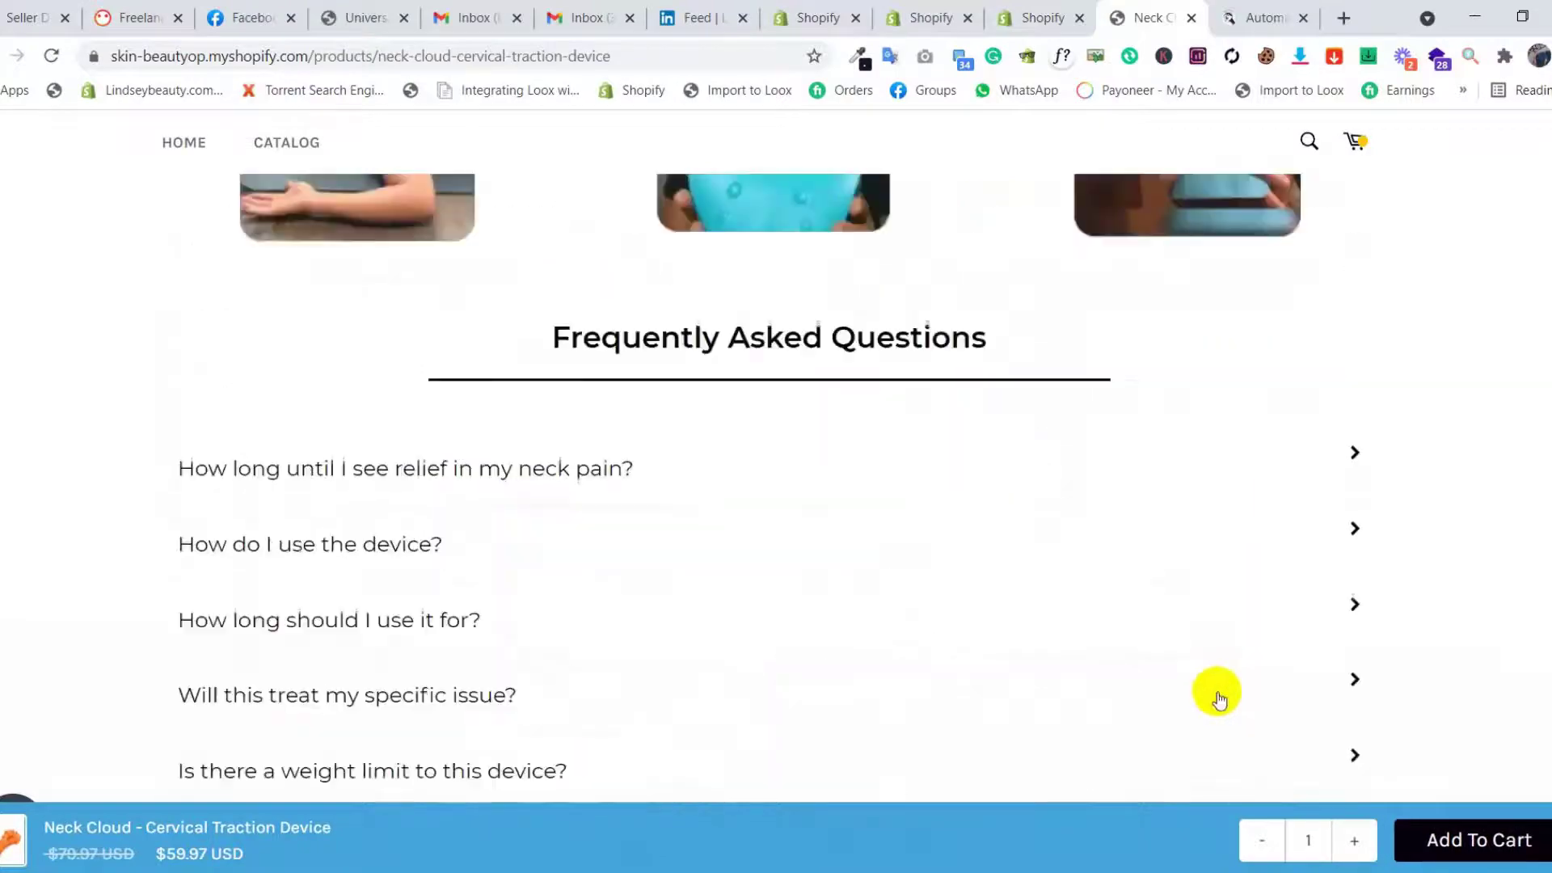
pyautogui.scroll(-5, 1277, 716)
pyautogui.scroll(15, 1344, 703)
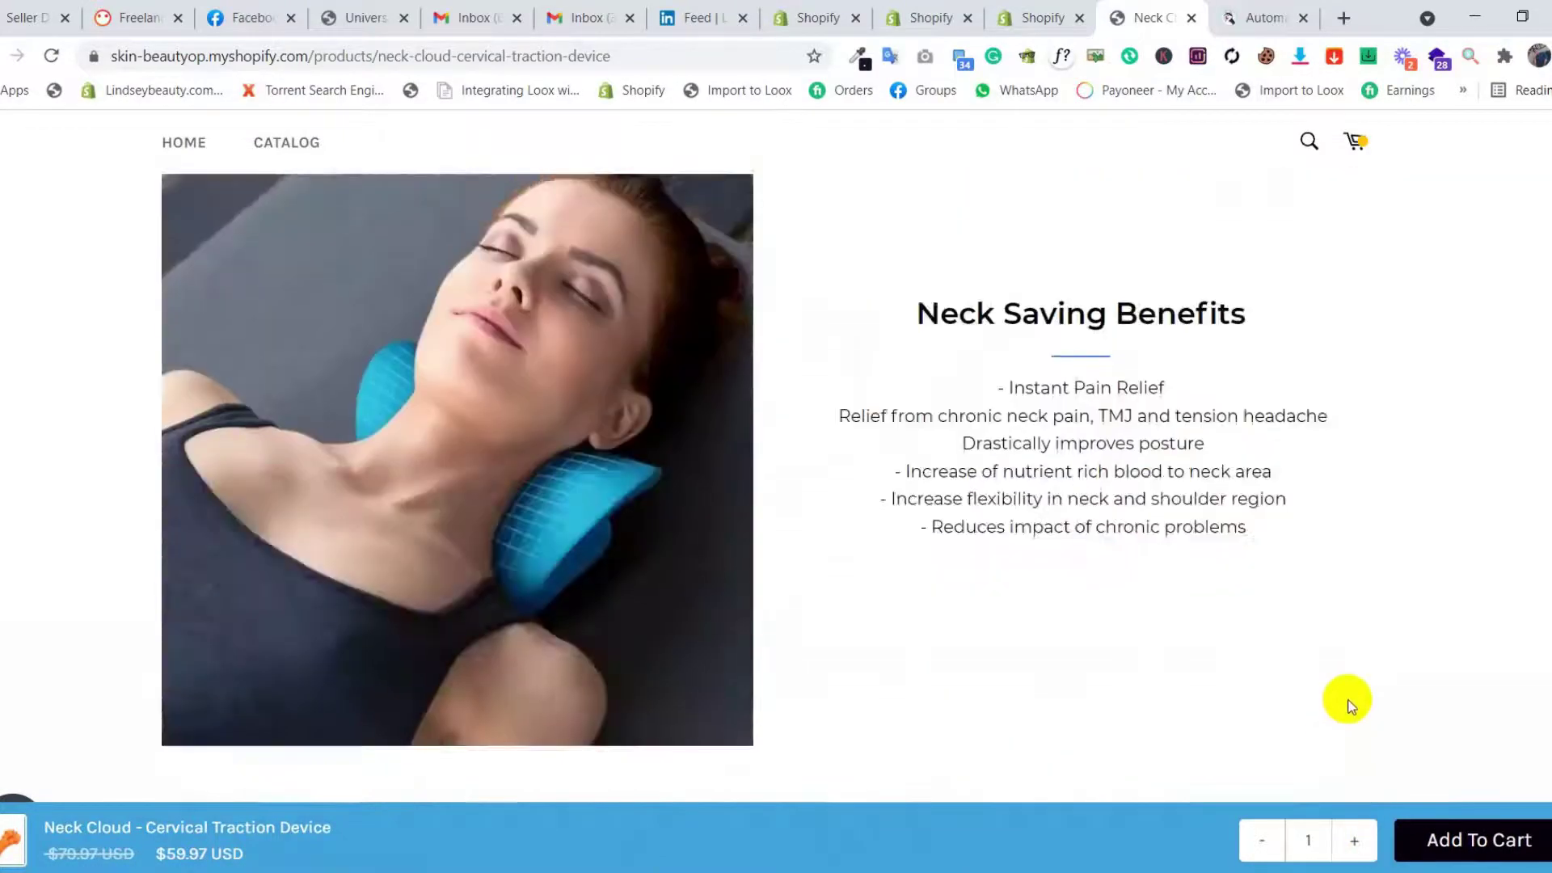
pyautogui.scroll(7, 1210, 690)
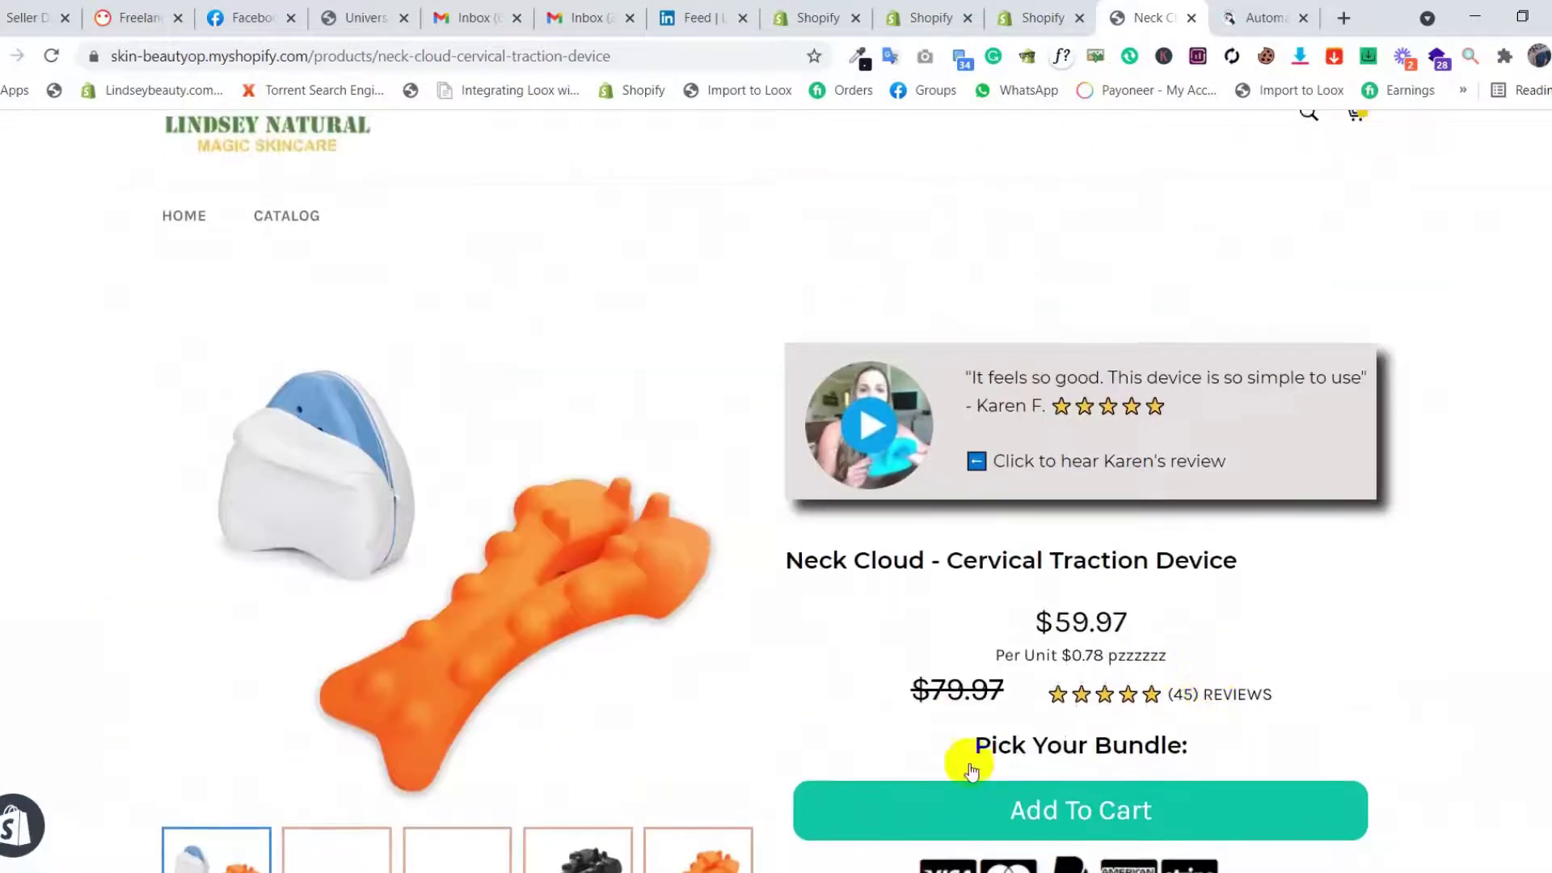
pyautogui.scroll(-15, 1368, 728)
pyautogui.scroll(-2, 1401, 777)
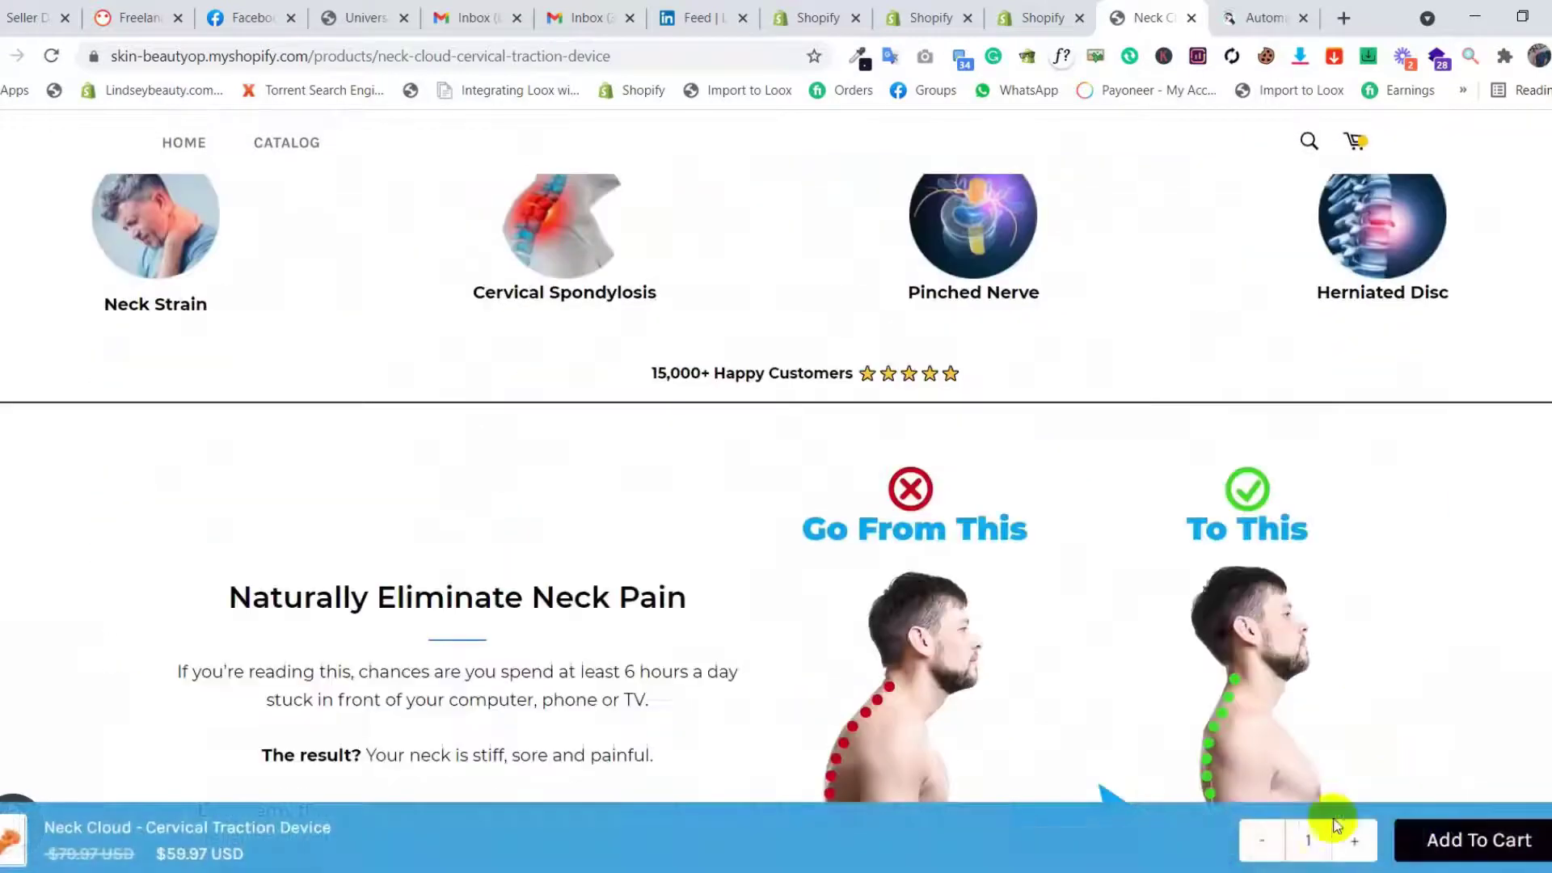
pyautogui.scroll(-8, 1028, 599)
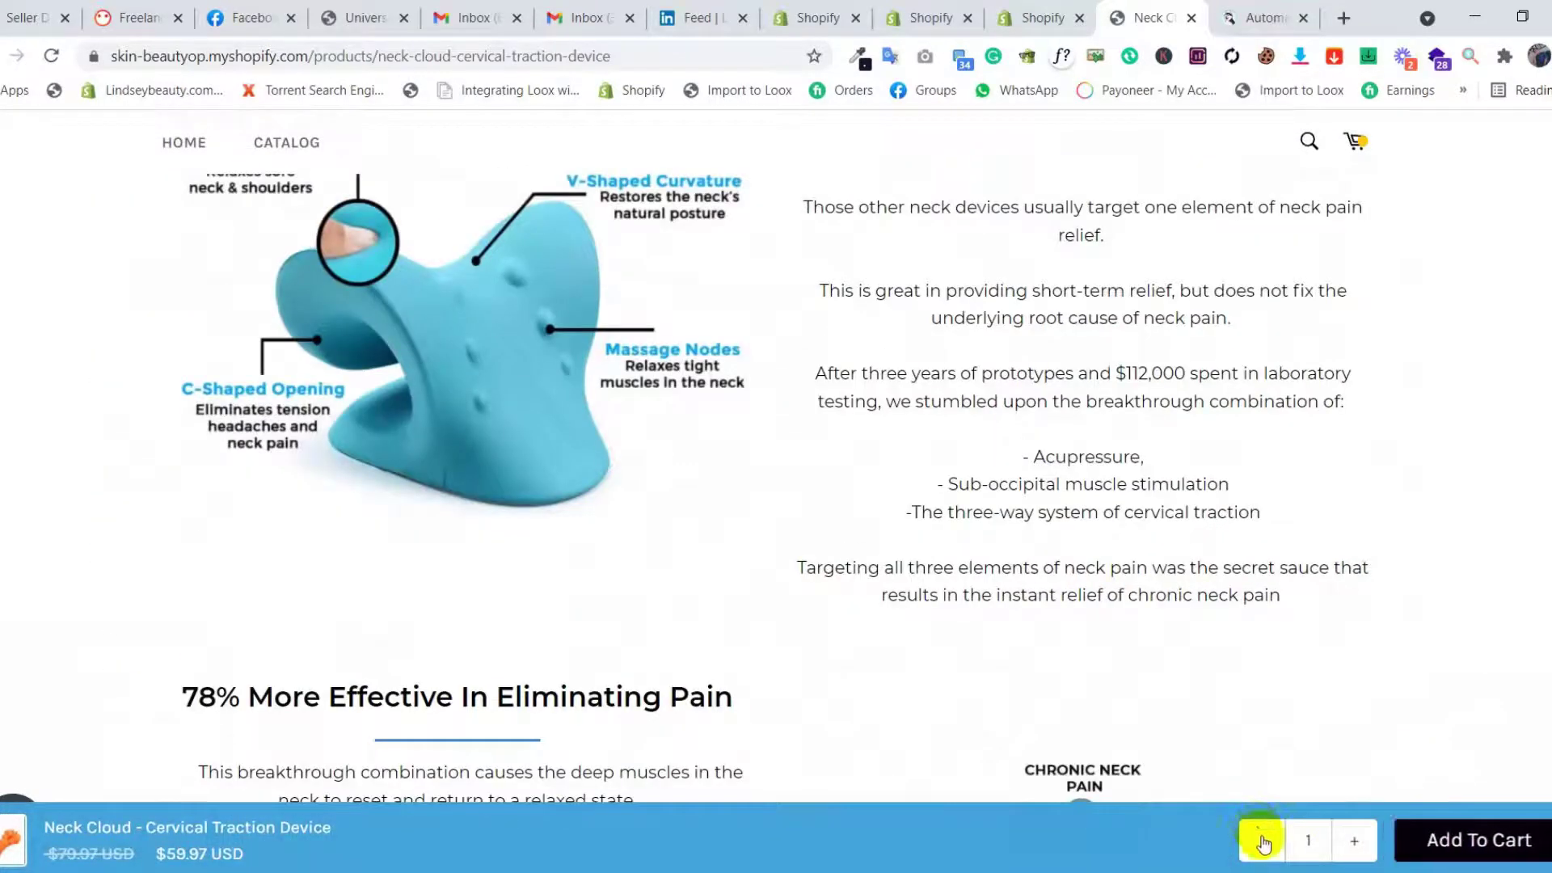
pyautogui.scroll(-15, 1170, 623)
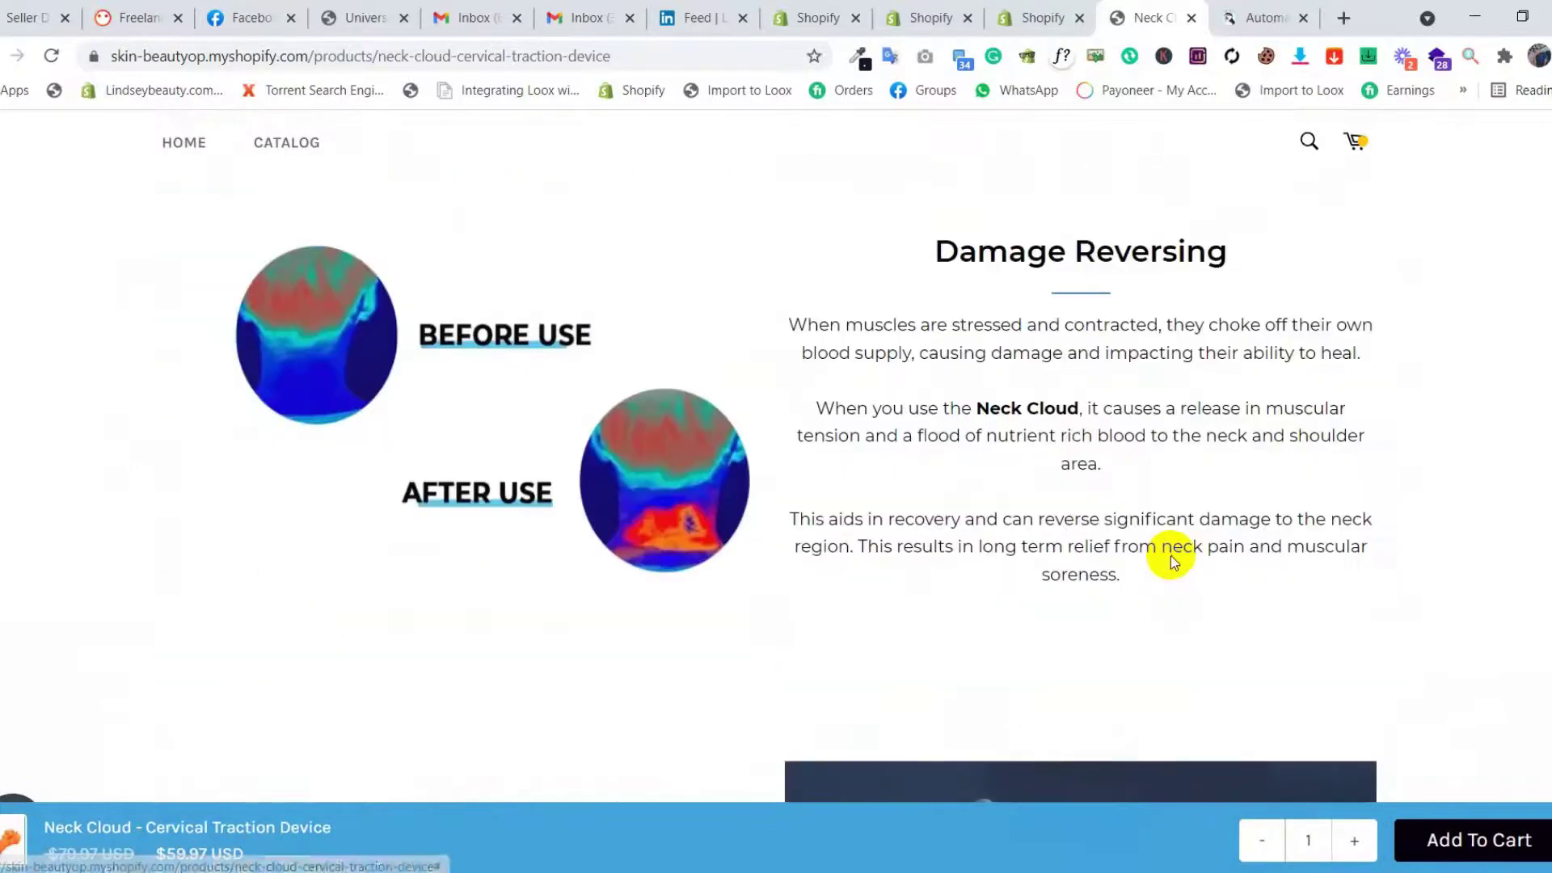
pyautogui.scroll(-20, 1169, 511)
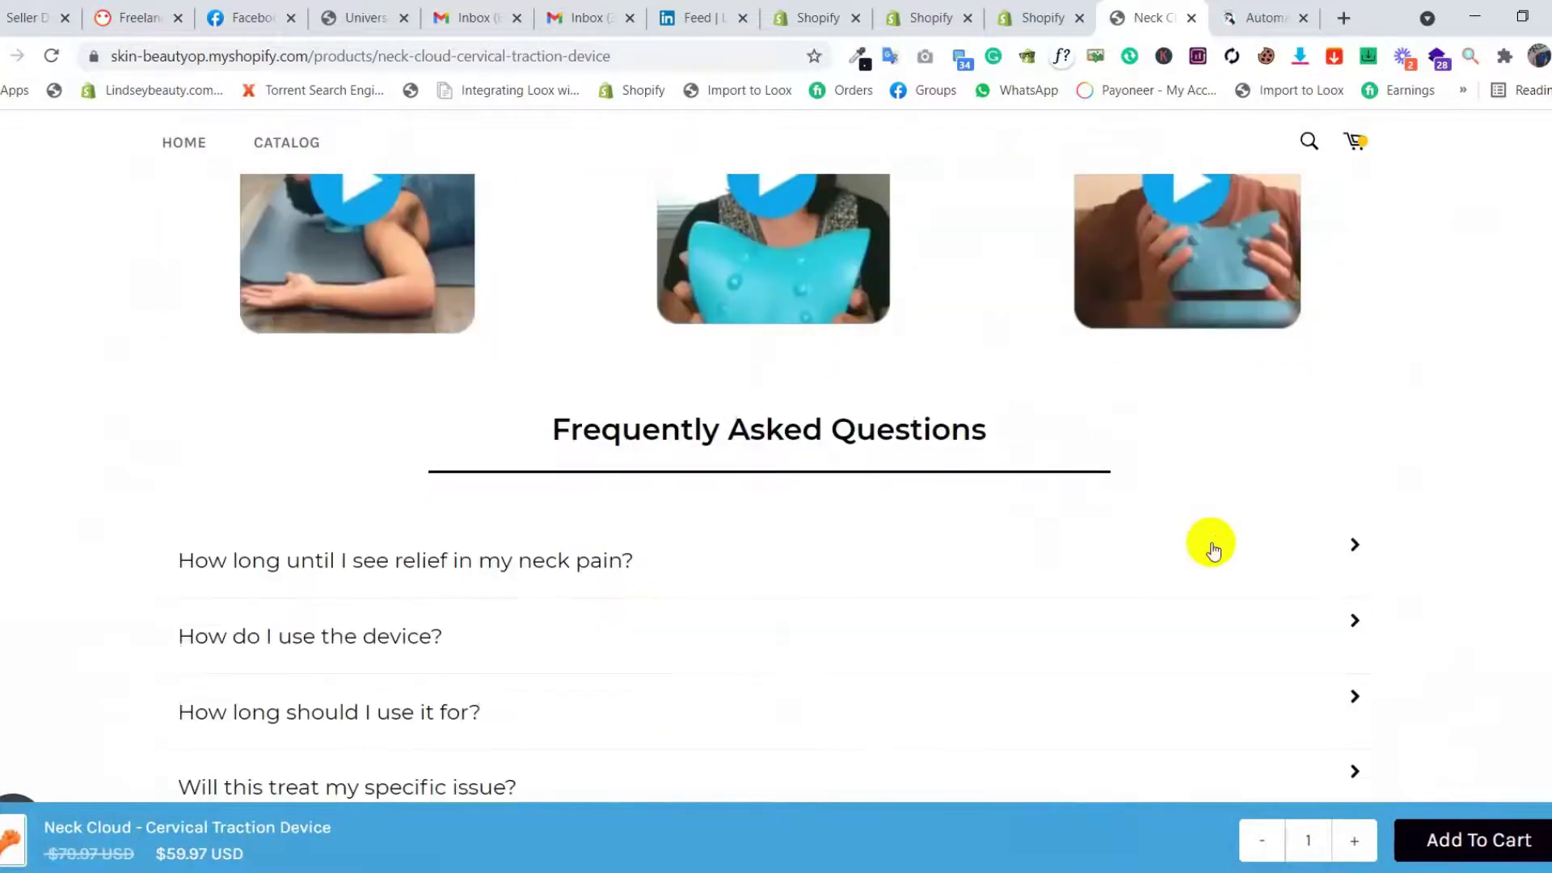
pyautogui.scroll(-7, 1262, 555)
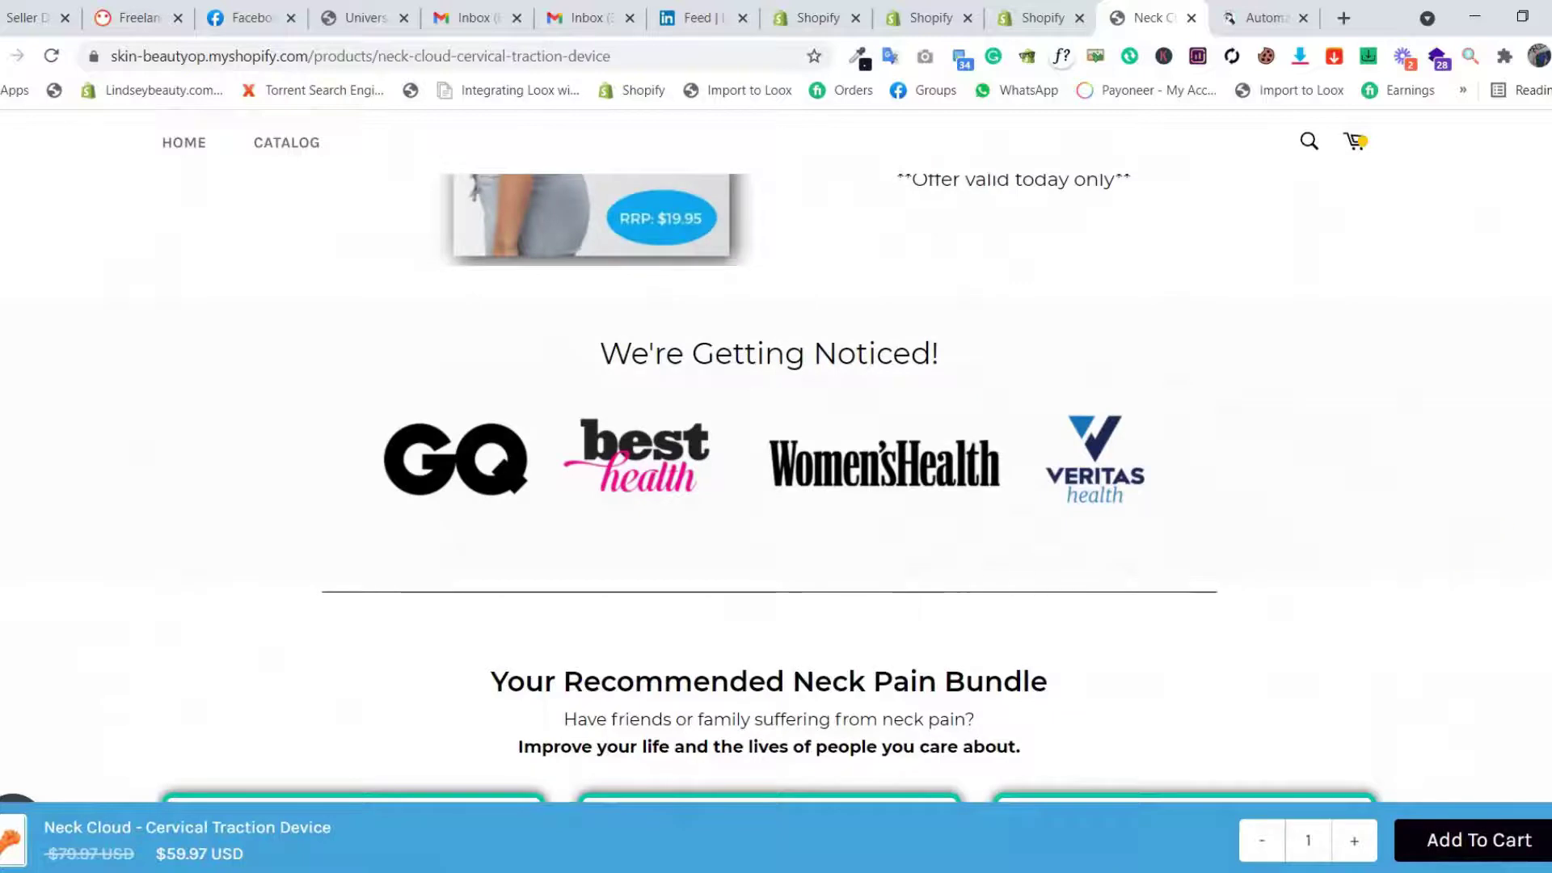